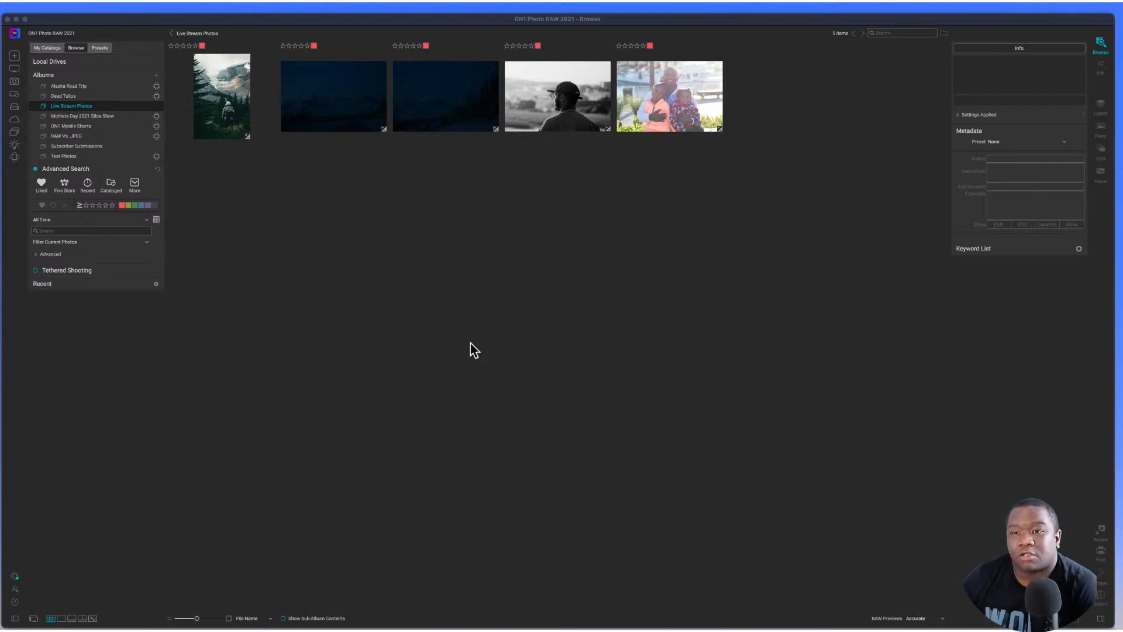
- Open the hiker photo from the Live Stream Photos album for editing and expand its Curves / Luminosity effect filter
click(530, 308)
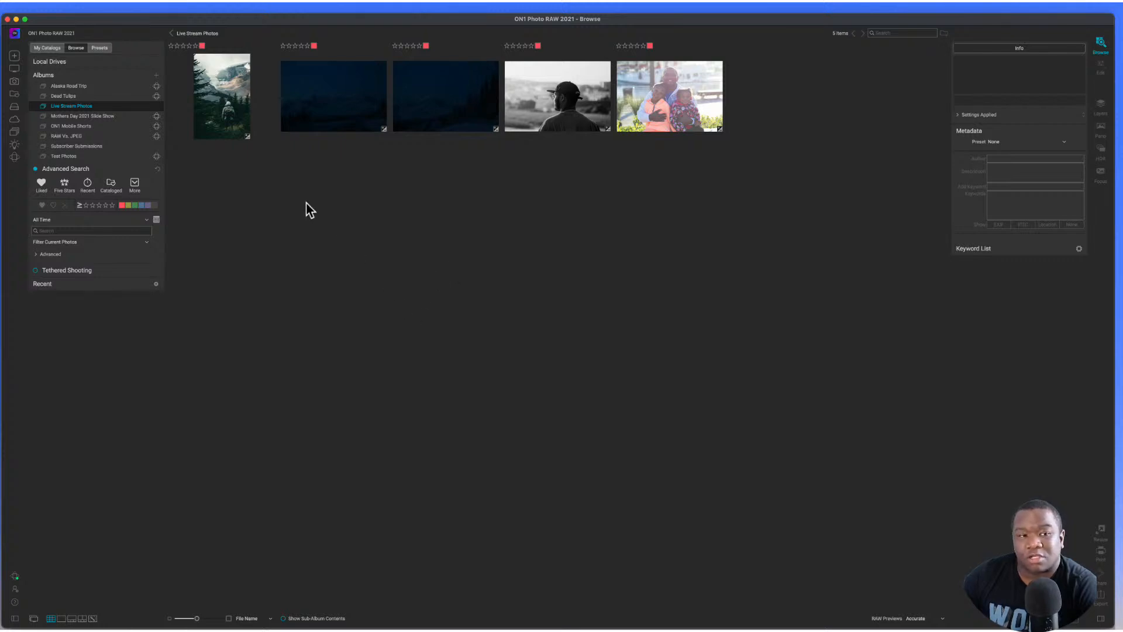
click(225, 103)
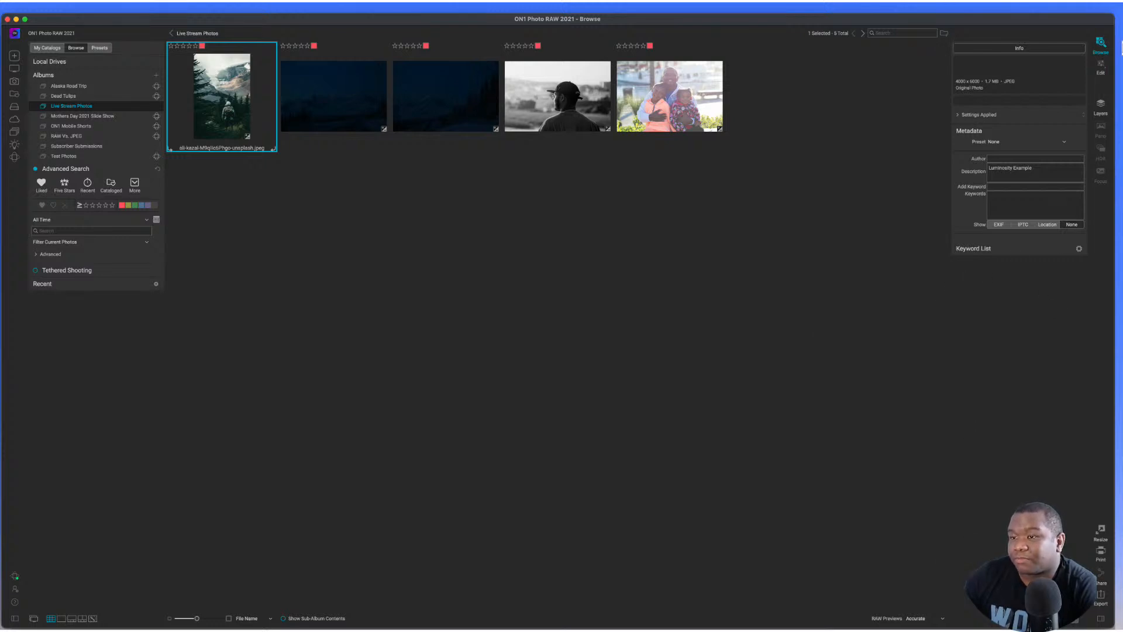
click(1100, 67)
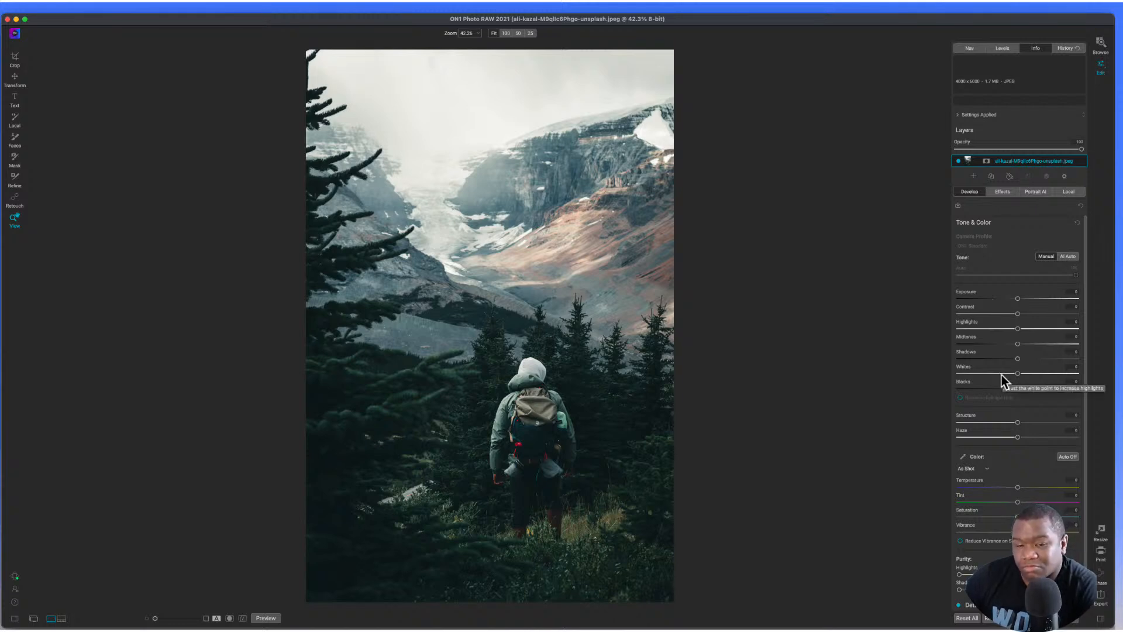
click(1001, 192)
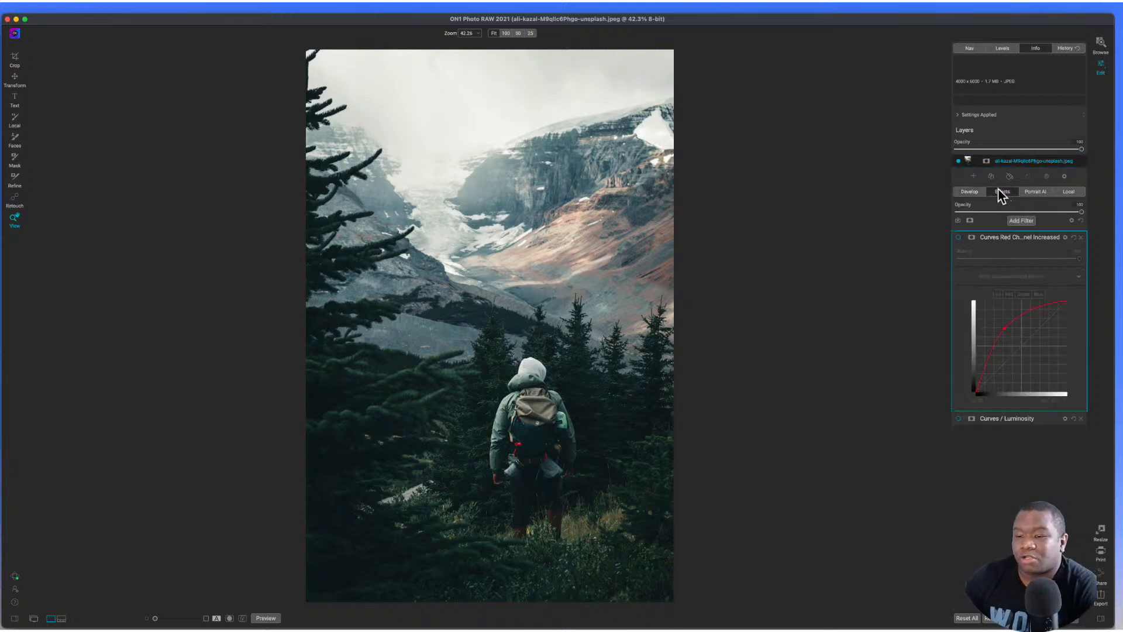
click(1002, 238)
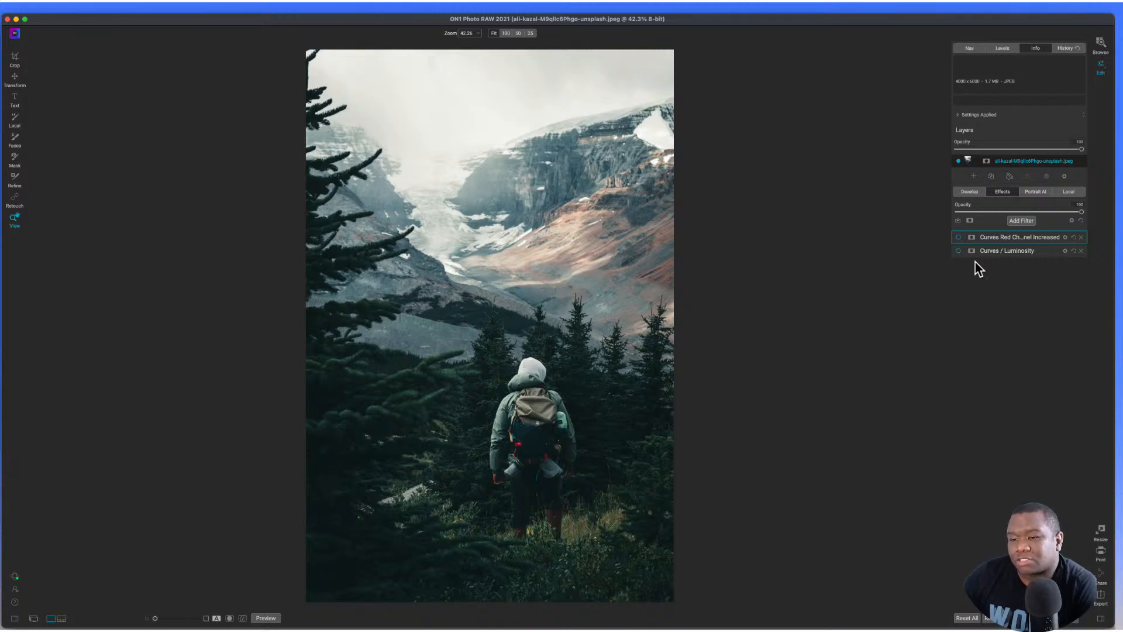
click(995, 252)
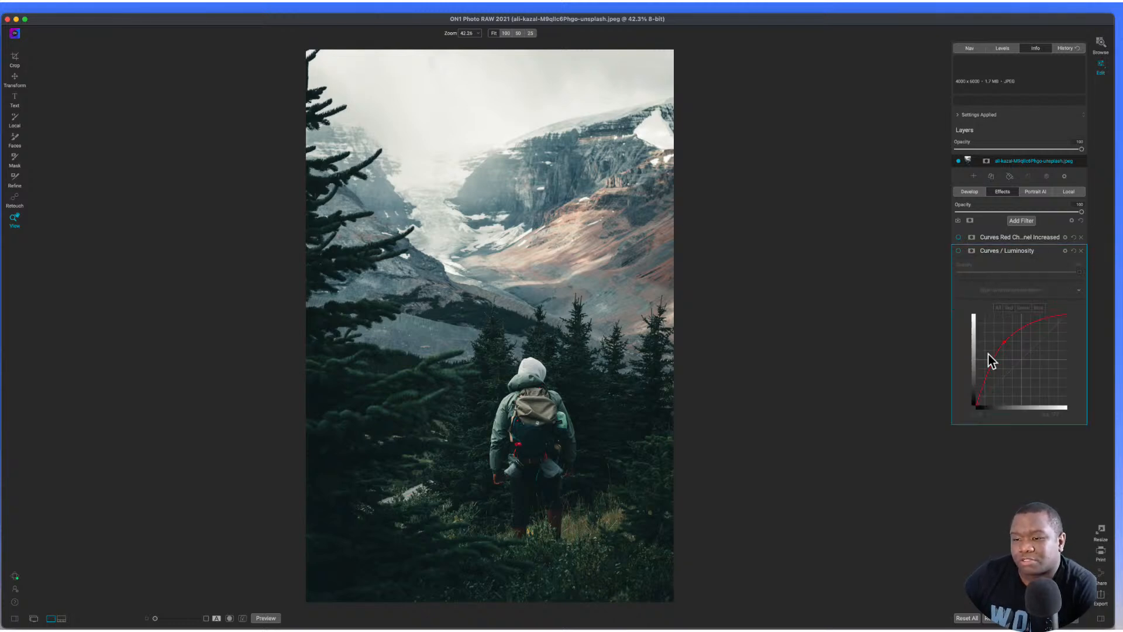
- Compare the photo with and without Curves / Luminosity, then leave the filter on and raise its red curve's middle point slightly
click(957, 251)
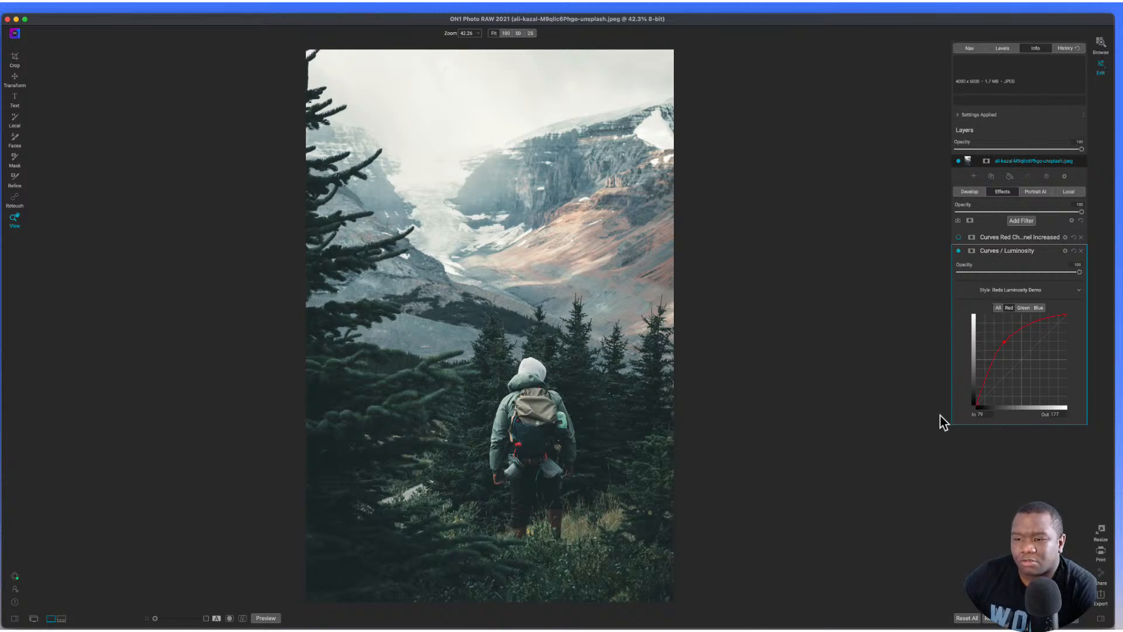
click(958, 251)
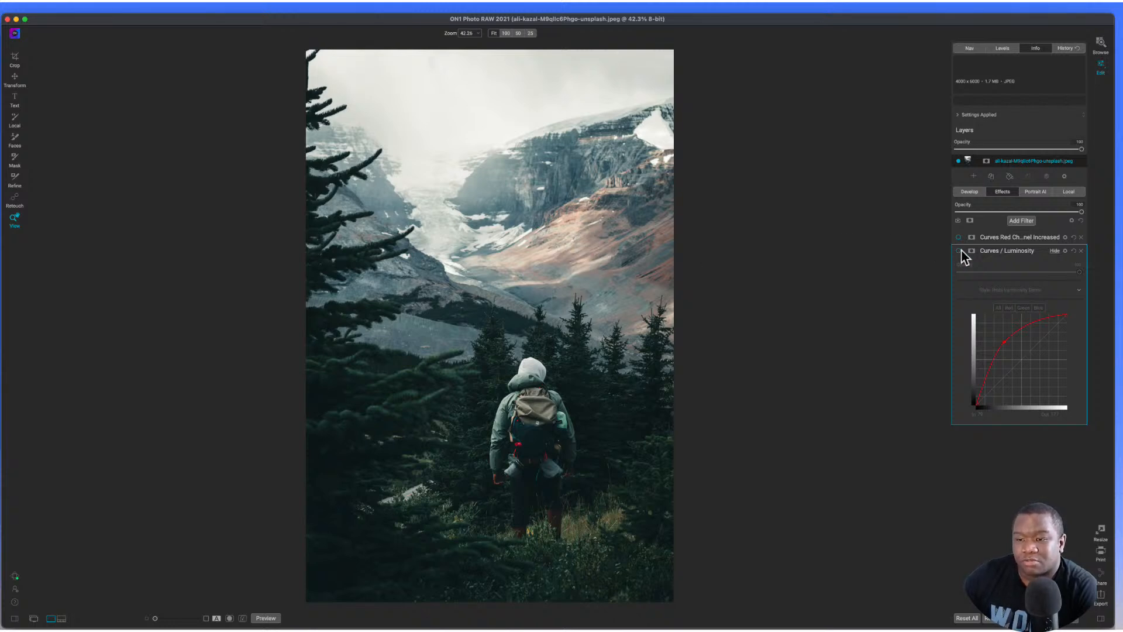
click(588, 244)
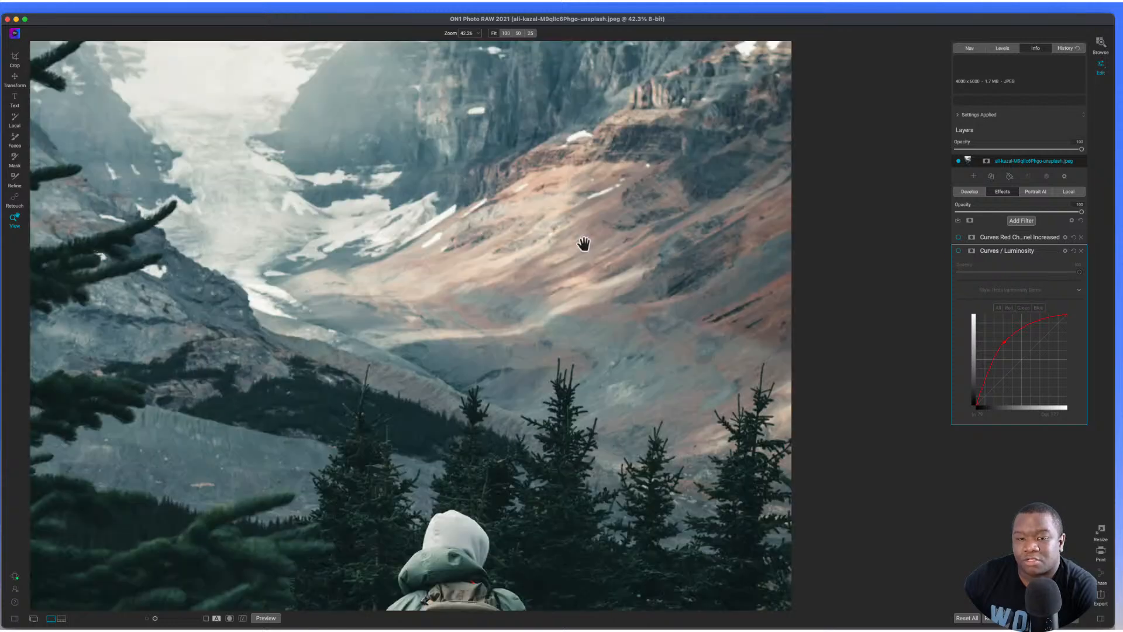
click(958, 251)
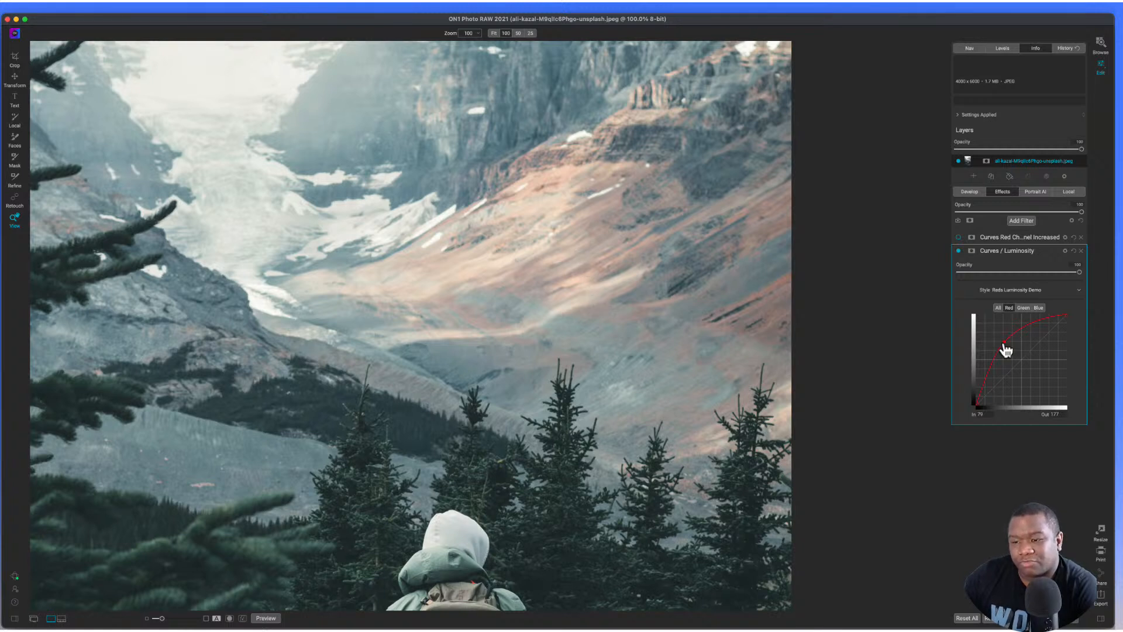
mouse_move(1005, 347)
mouse_down()
mouse_move(1002, 336)
mouse_move(1017, 353)
mouse_move(990, 327)
mouse_move(1007, 348)
mouse_move(1002, 339)
mouse_up()
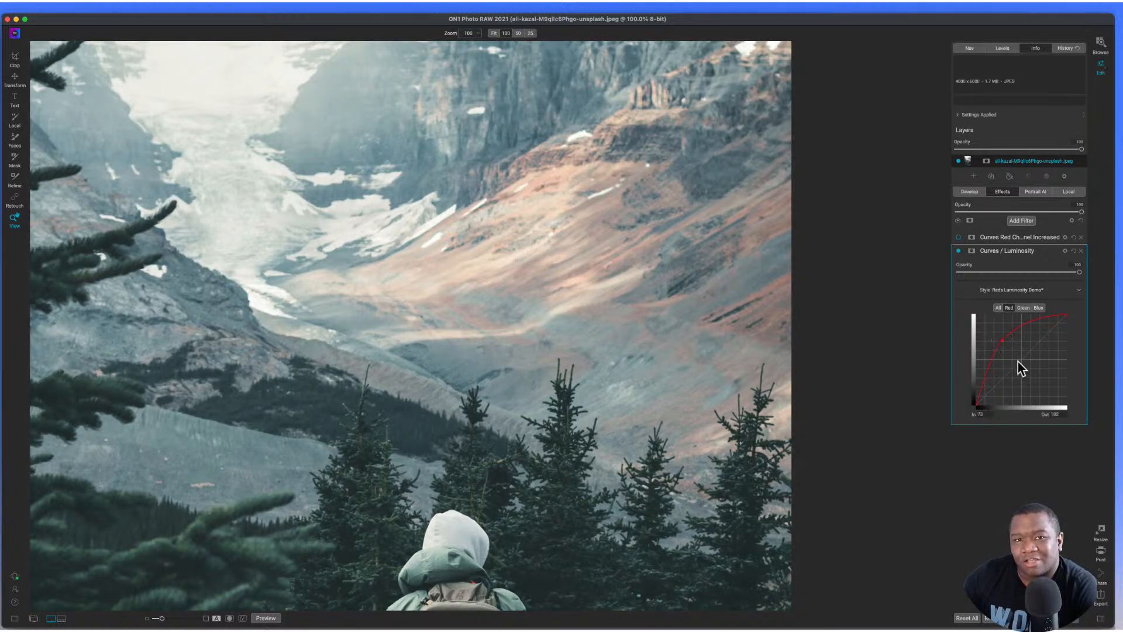
- Examine the Curves / Luminosity filter's blending options, including the available blend modes and Apply To ranges
click(1065, 251)
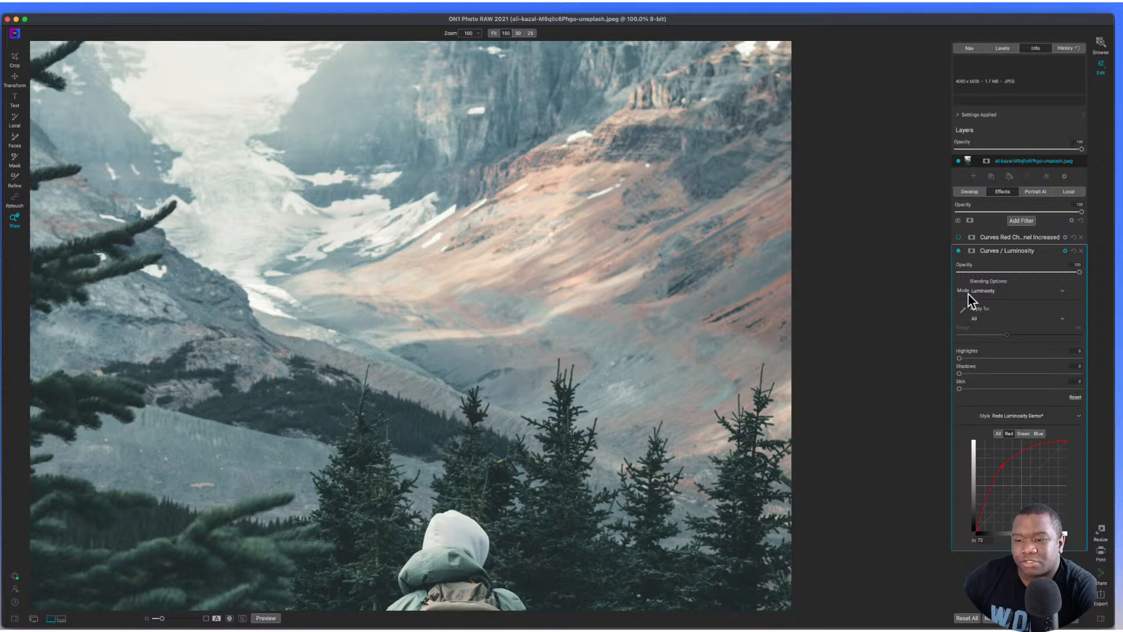
click(1060, 291)
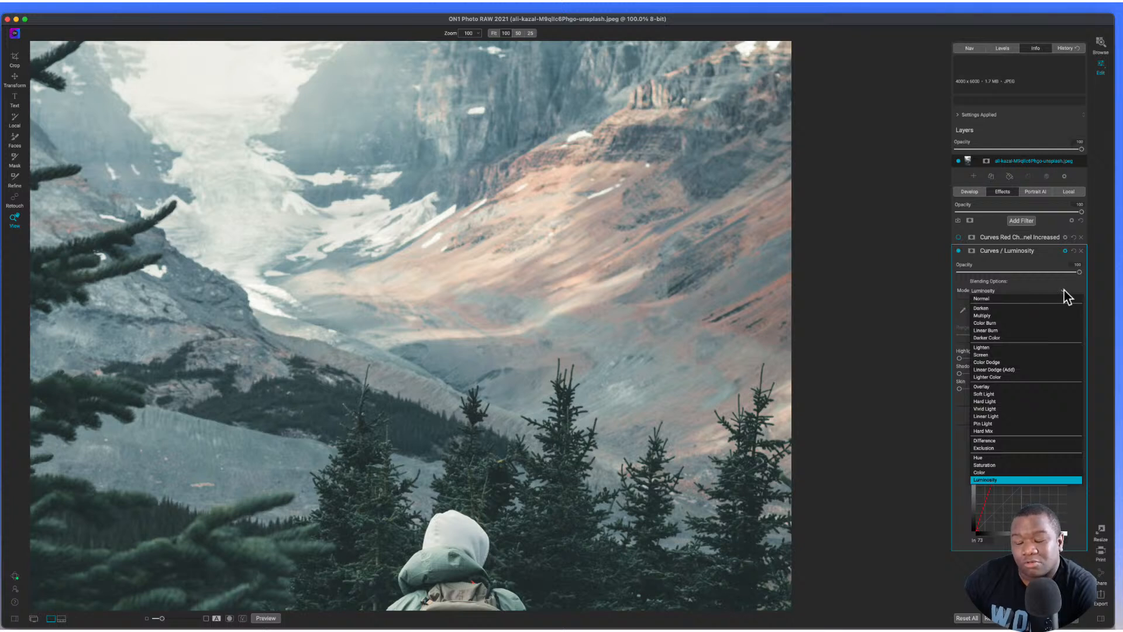
click(1071, 289)
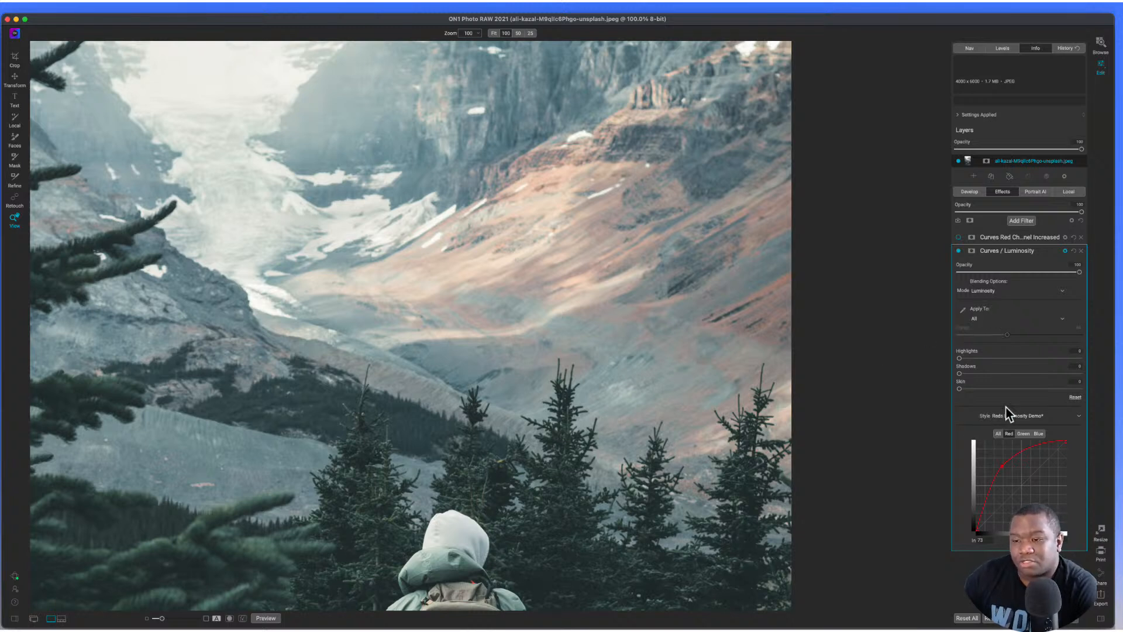
click(997, 328)
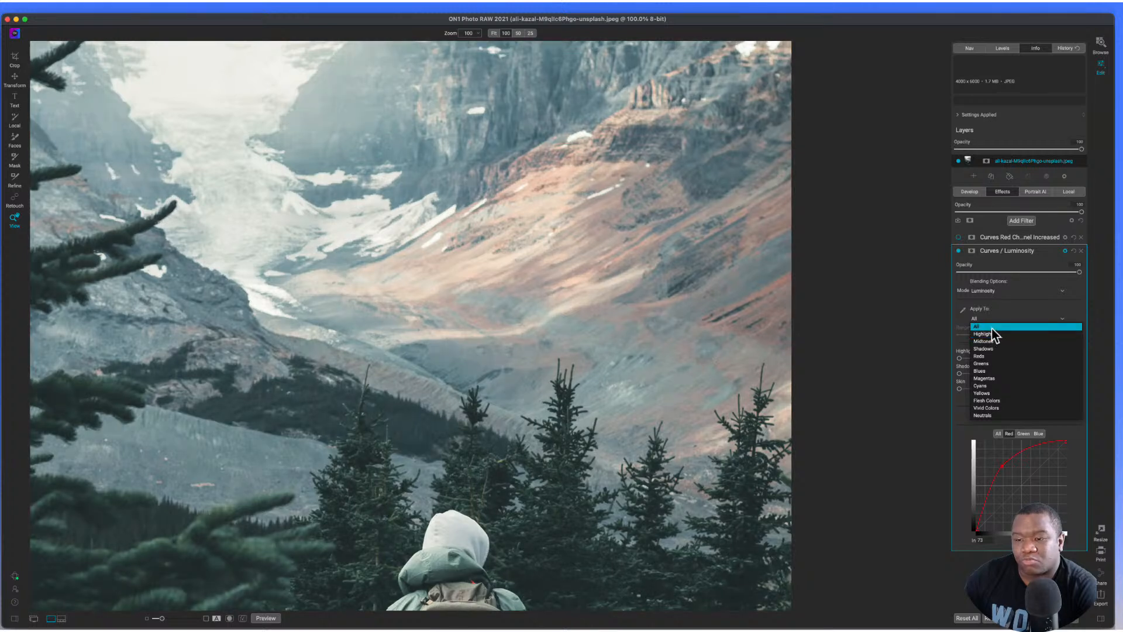
click(991, 328)
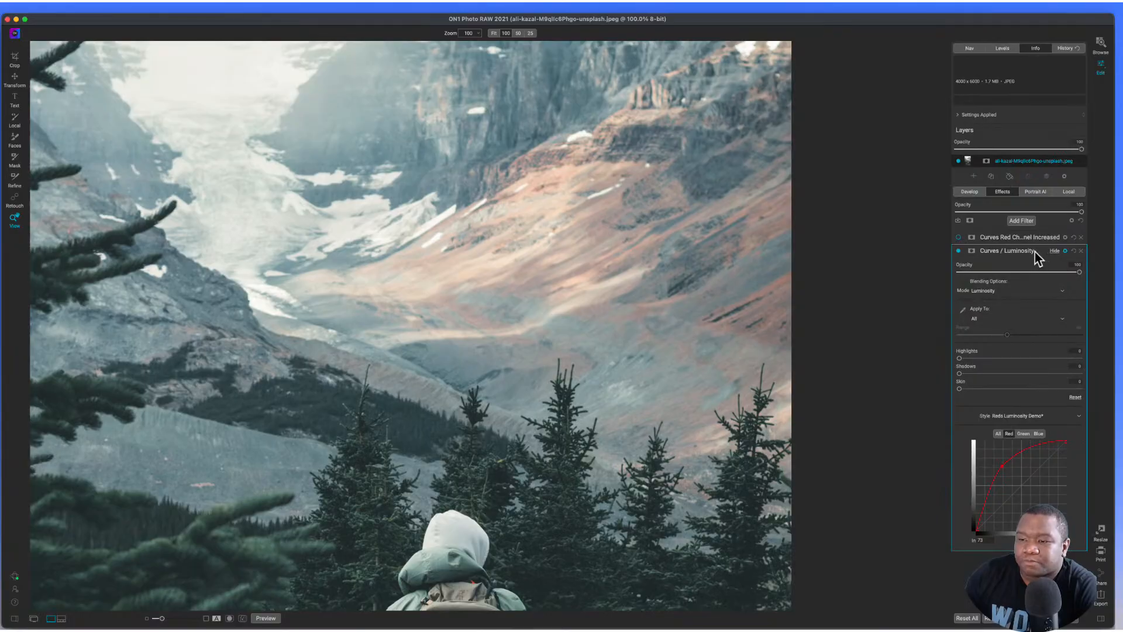
click(1027, 252)
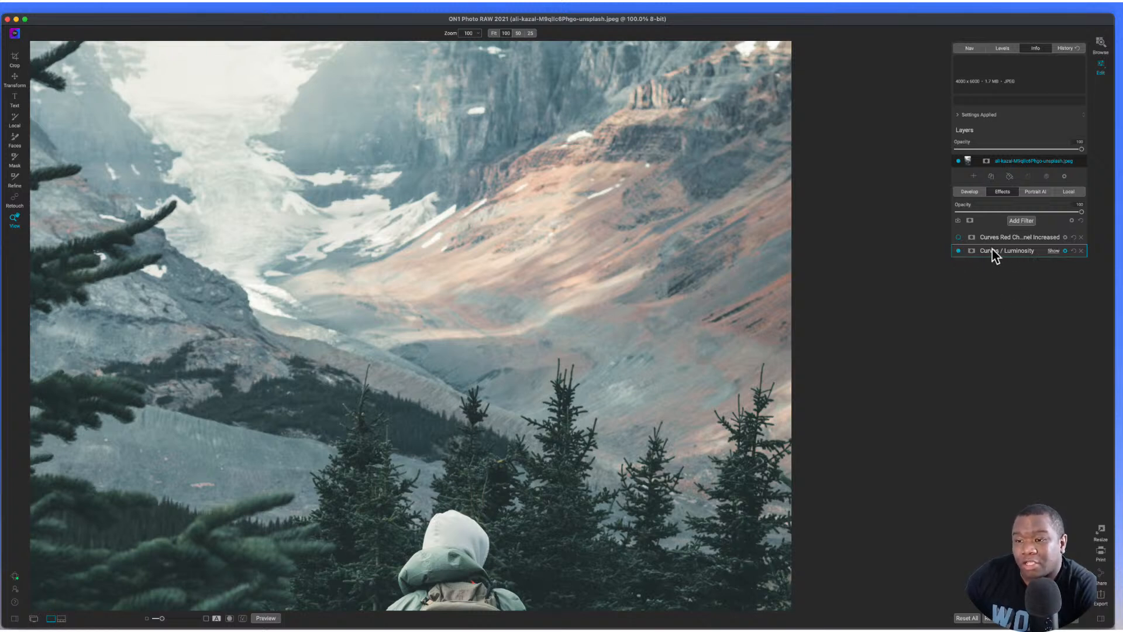
- Turn off Curves / Luminosity, turn on the increased red channel Curves filter, and show that filter's blending options
click(959, 251)
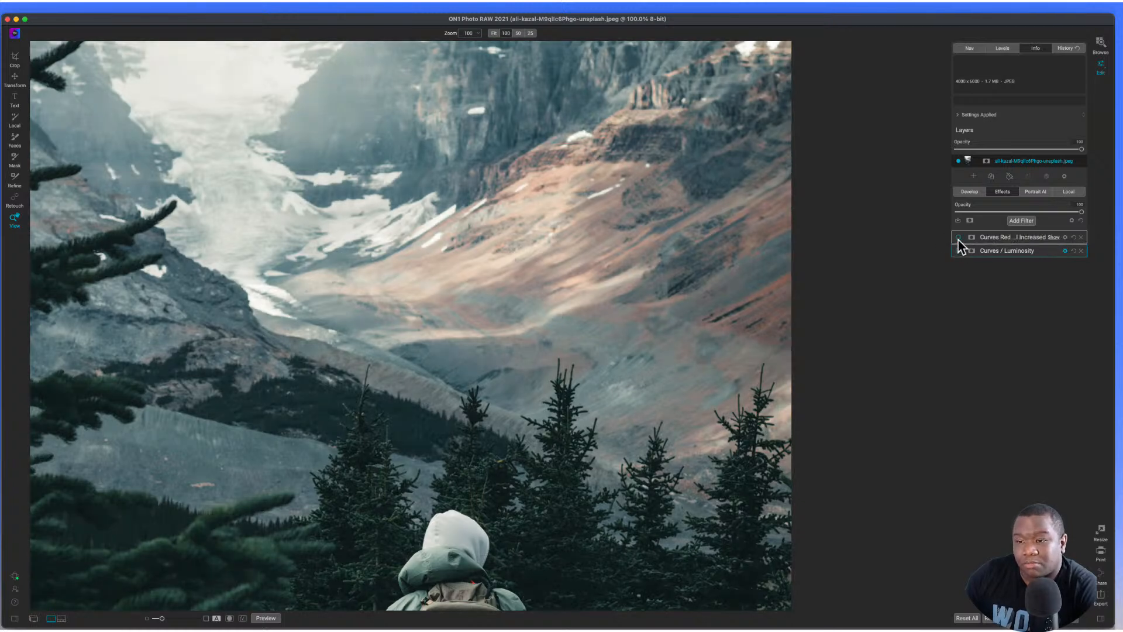
click(957, 237)
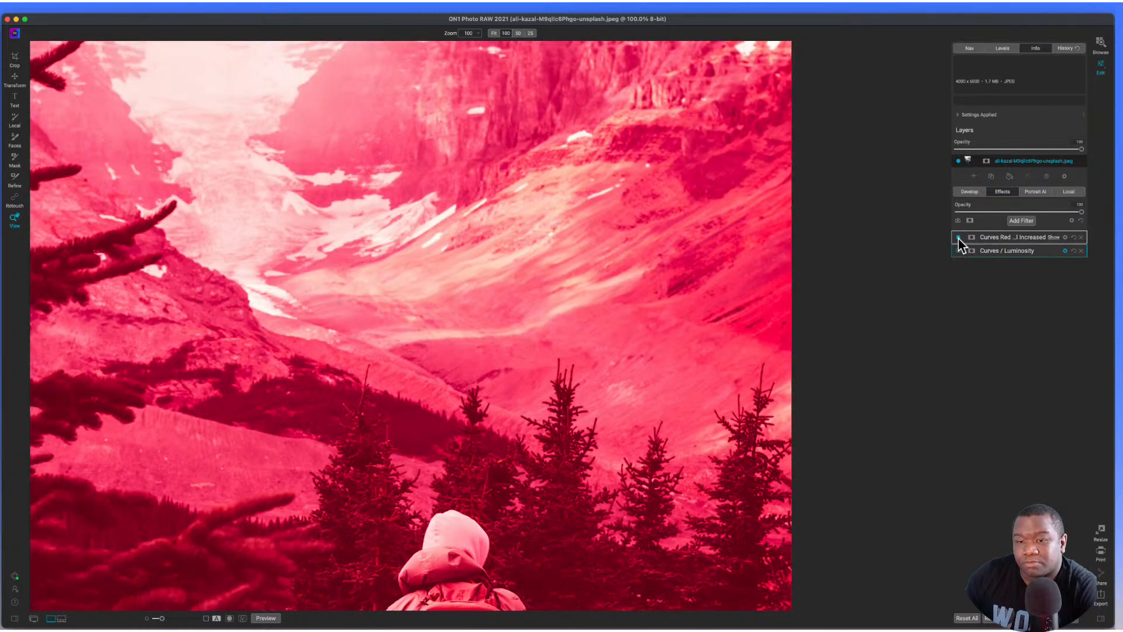
click(1008, 238)
click(1053, 237)
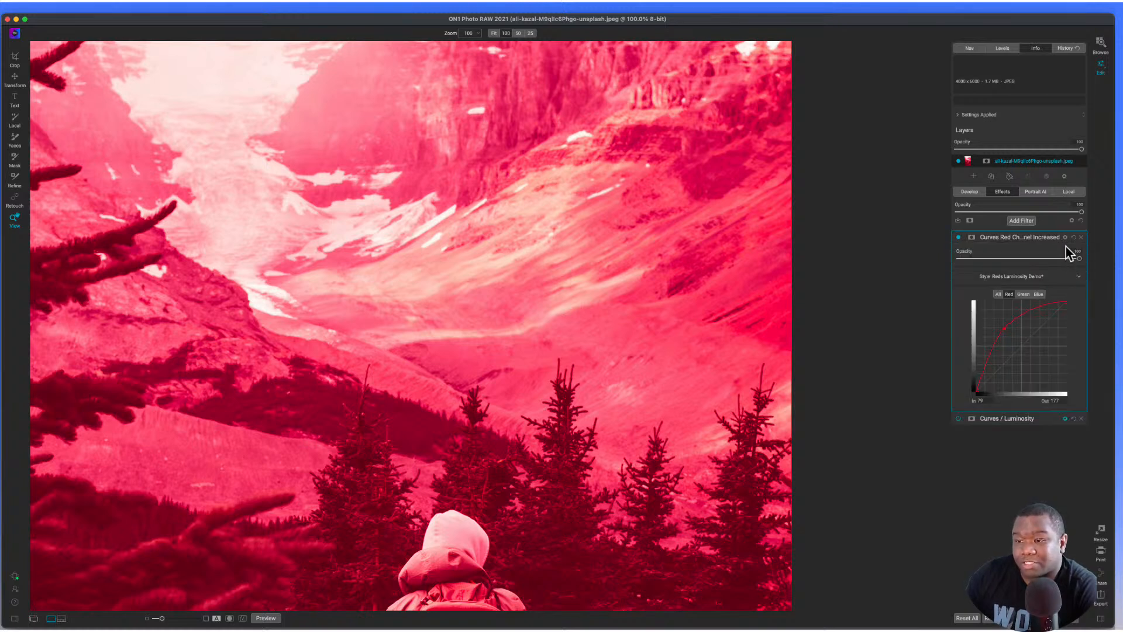
click(1065, 237)
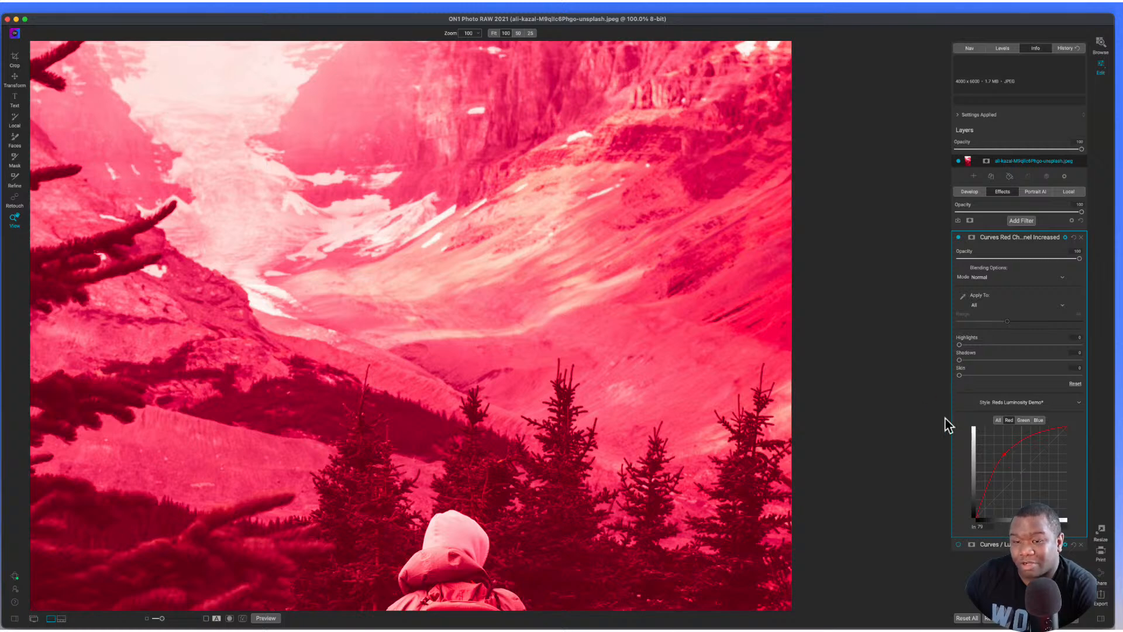
- Turn off and collapse the increased red channel Curves filter, and turn Curves / Luminosity back on
click(608, 304)
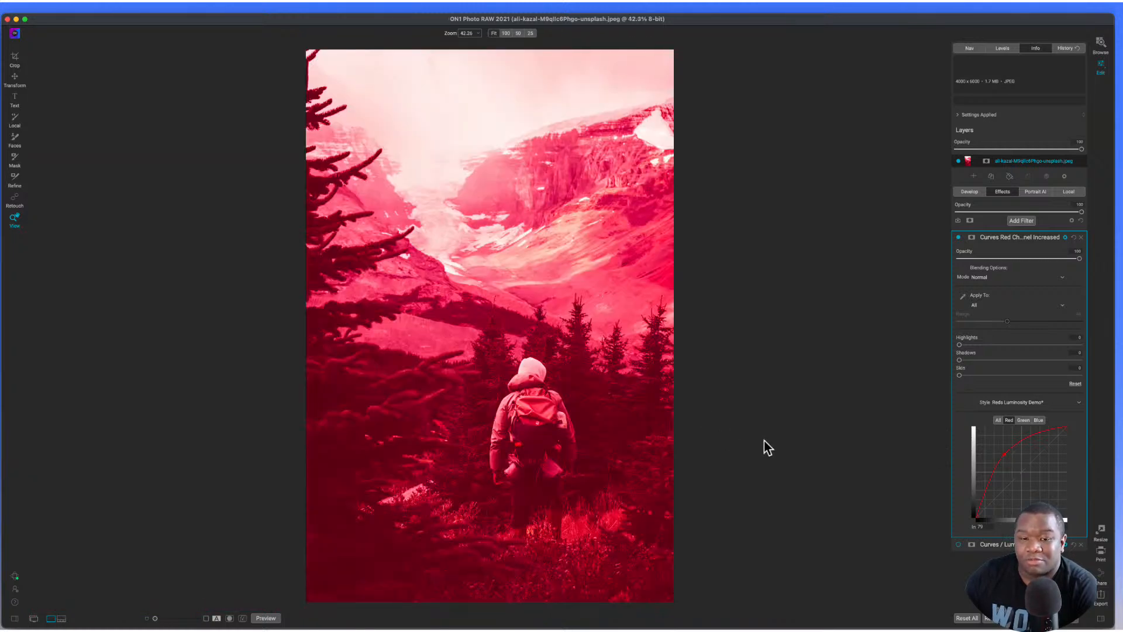
click(958, 237)
click(1000, 239)
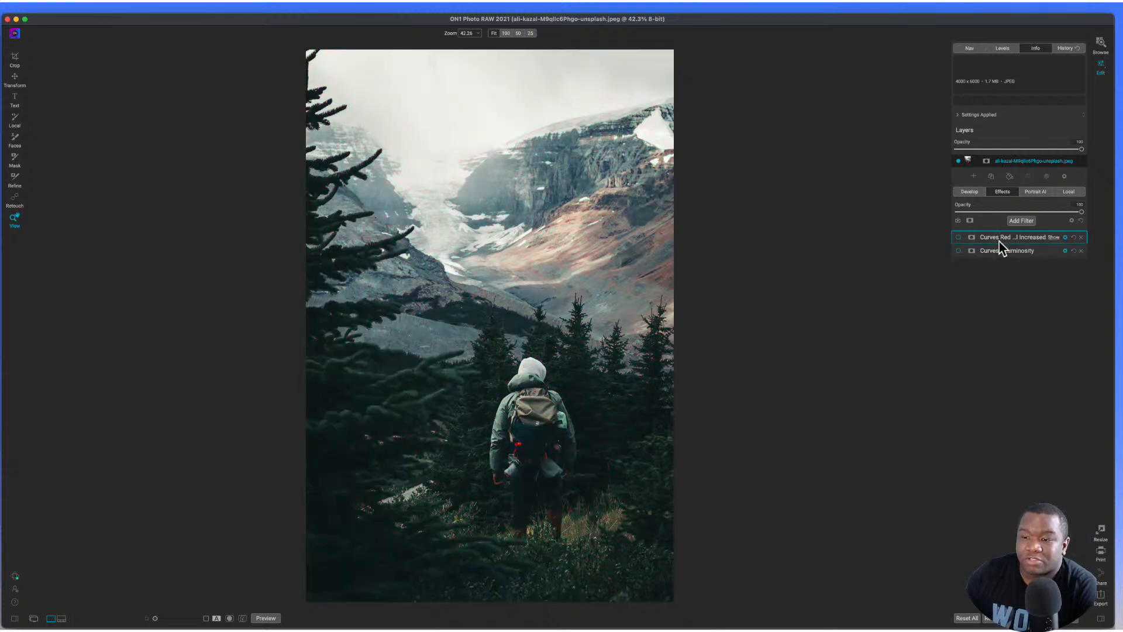
click(958, 251)
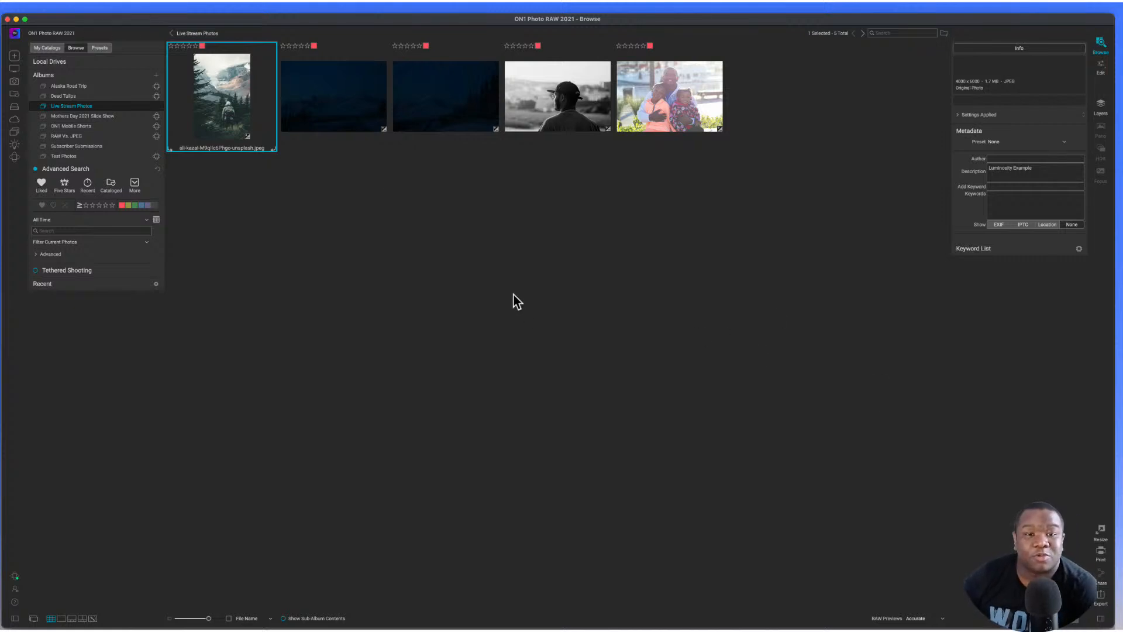
- Open the dark mountain photo Anchorage Road Trip-21.CR3 for editing and turn on its Curves w/ Lighten effect filter
click(327, 113)
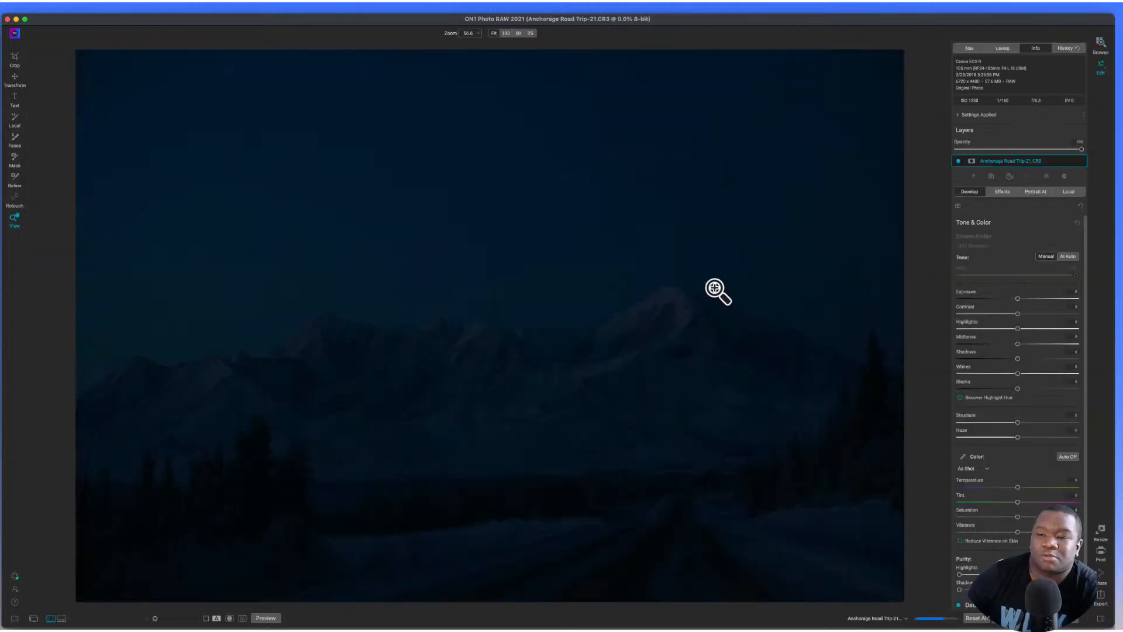
click(1002, 193)
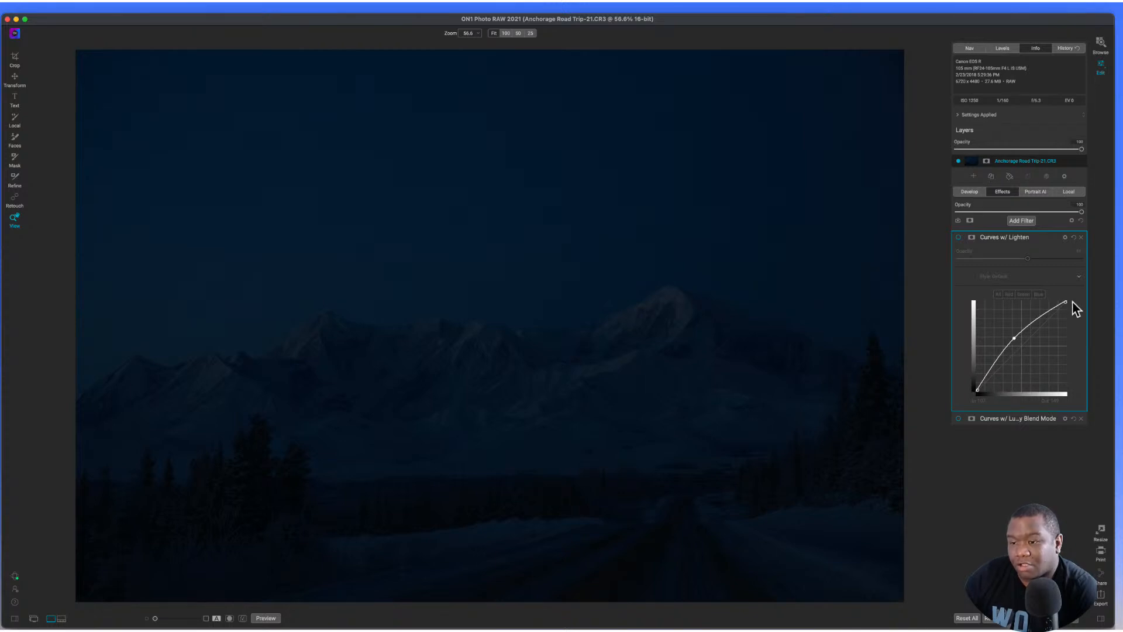
click(958, 238)
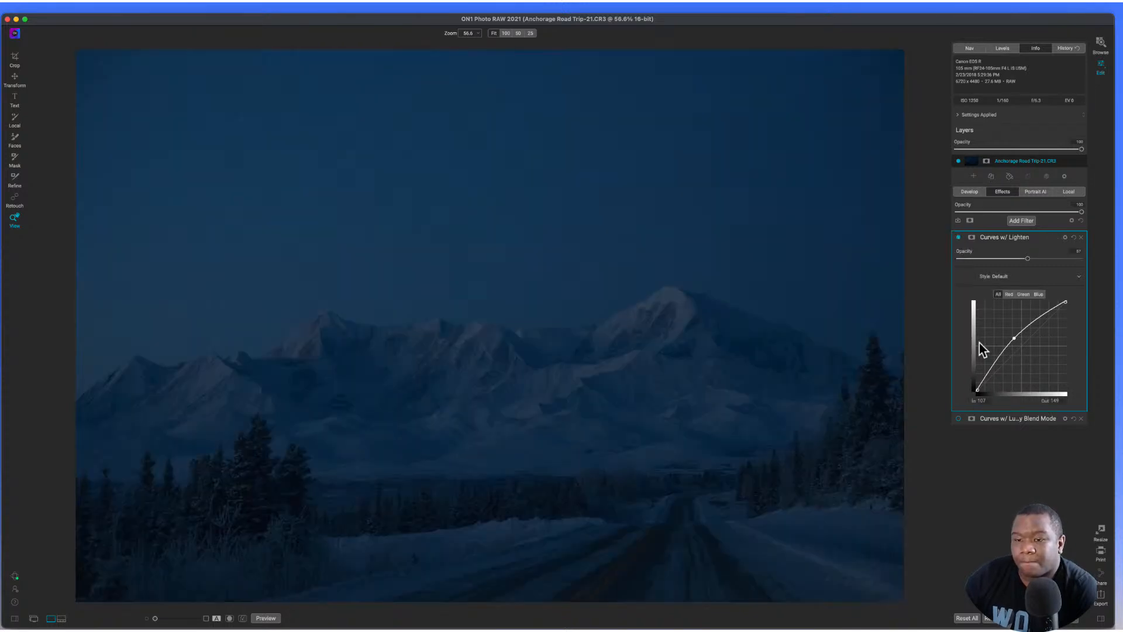
- Compare the mountain photo with and without the Curves w/ Lighten filter, finishing with the filter off
click(958, 238)
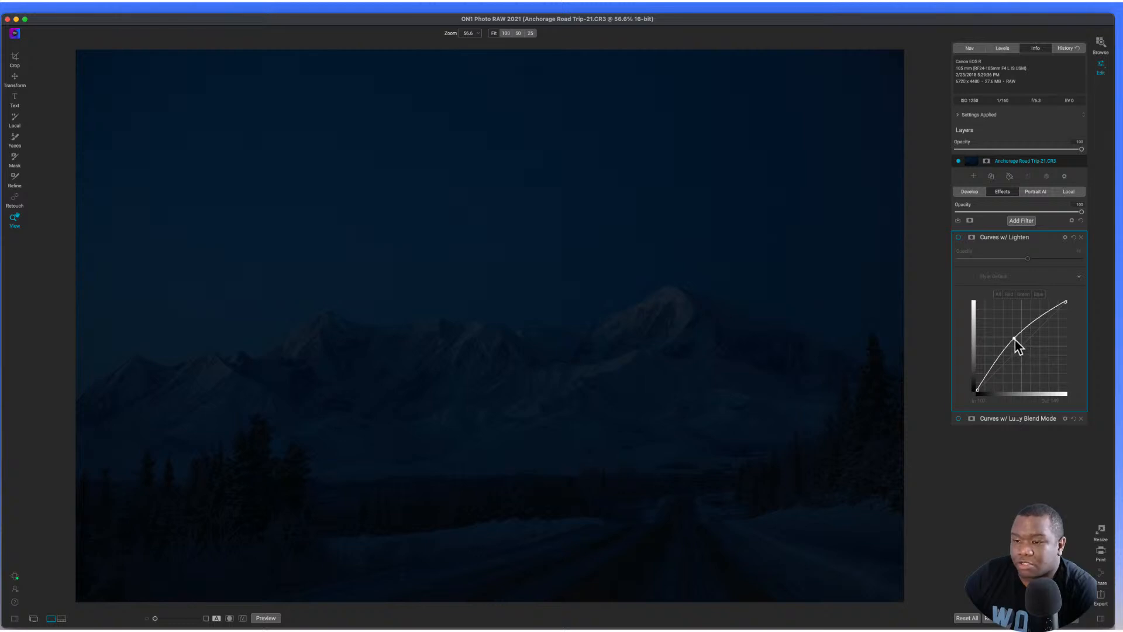
click(959, 238)
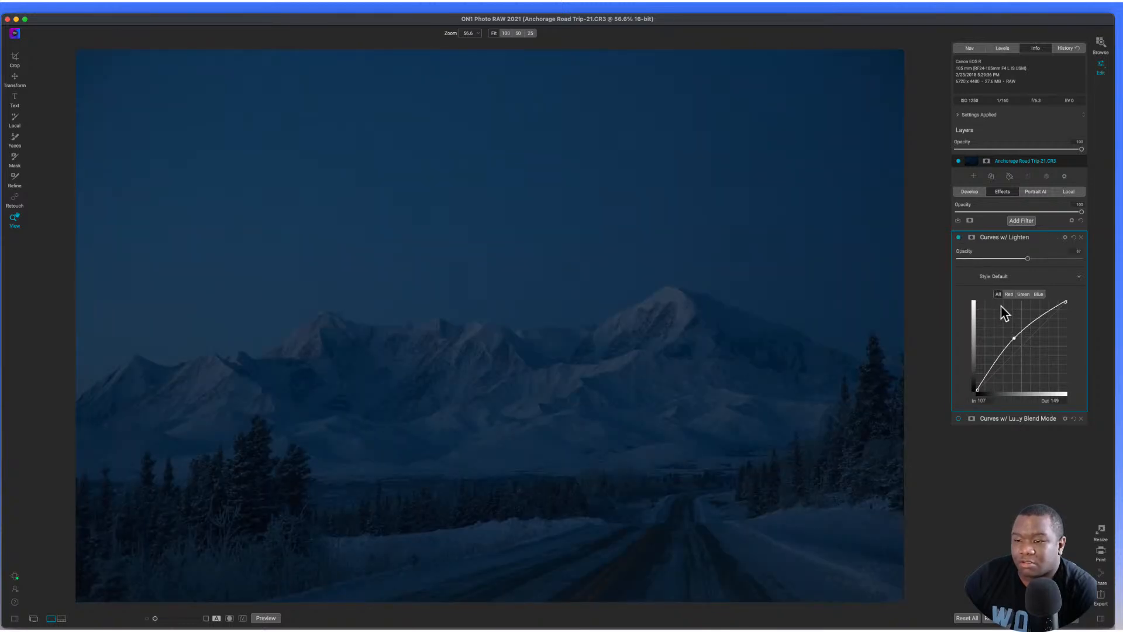
click(1008, 338)
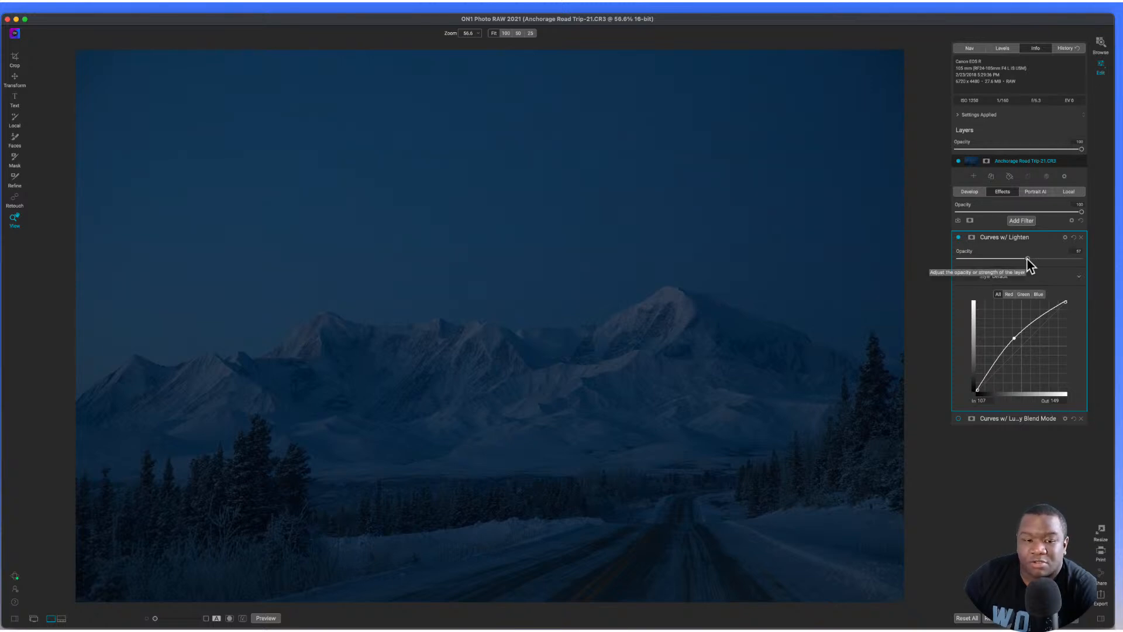
click(957, 238)
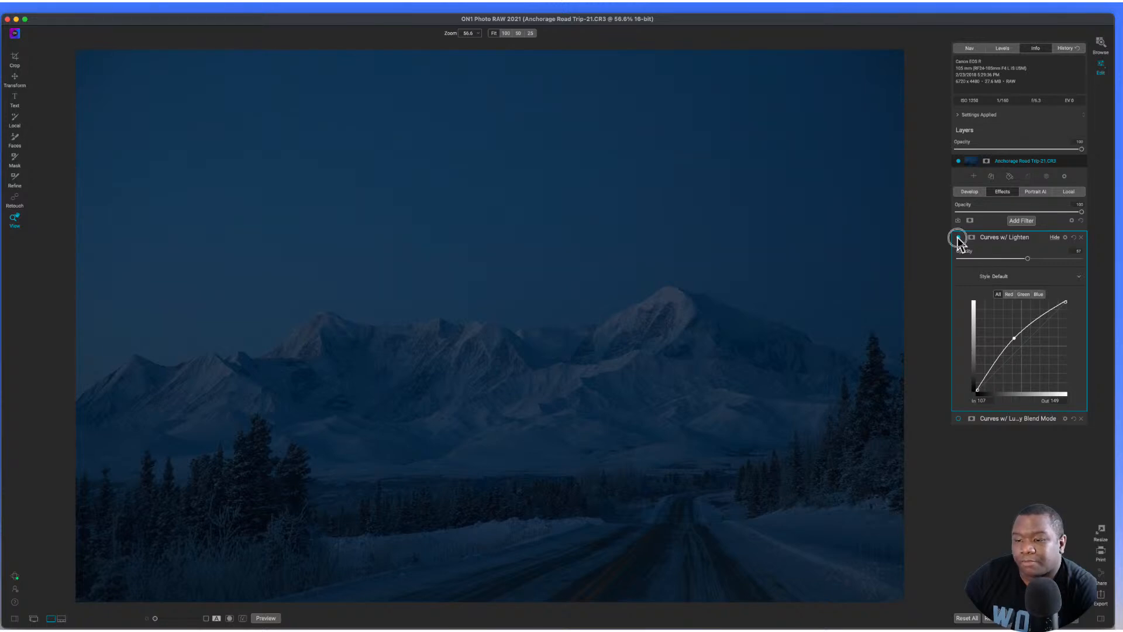
- Show the blending options of the Curves w/ Luminosity Blend Mode filter and compare the mountain photo with it on and off
click(982, 419)
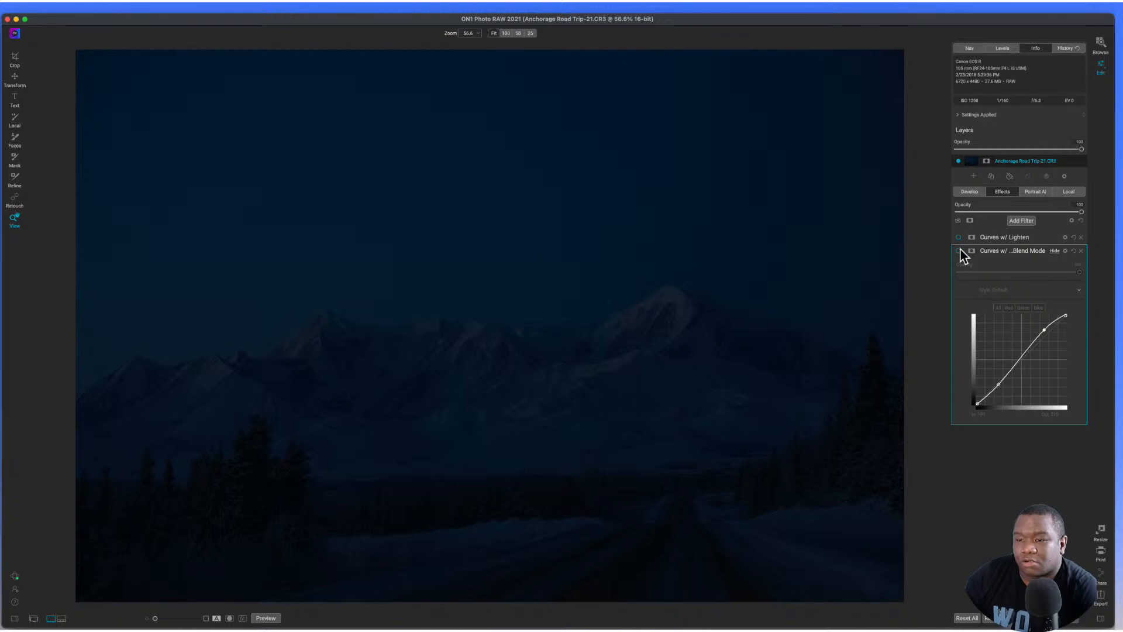
click(1064, 251)
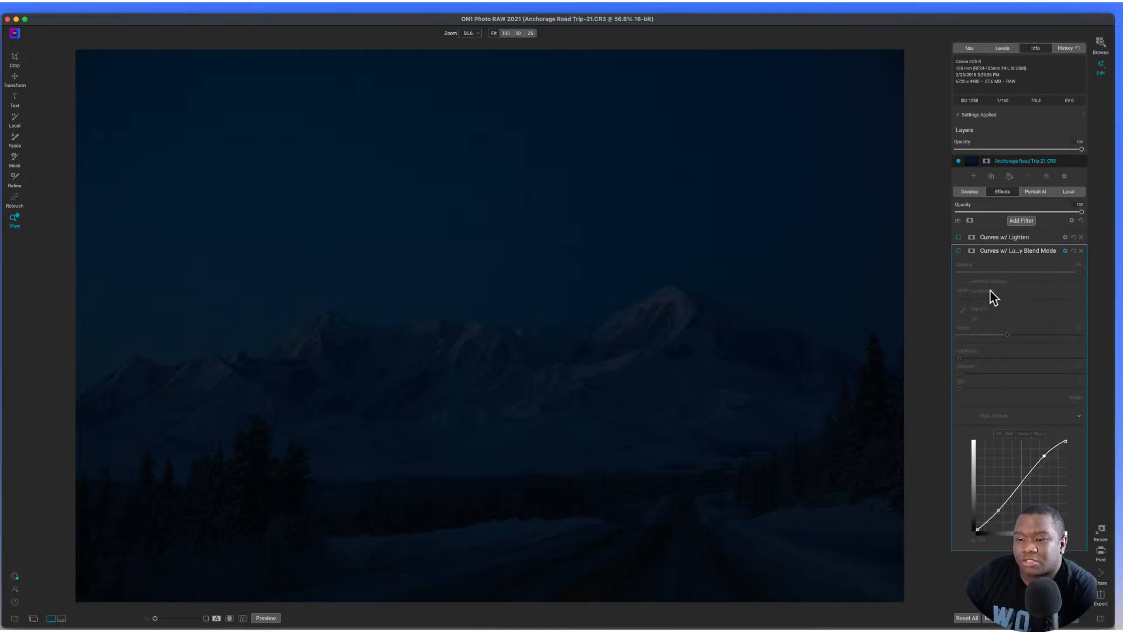
click(958, 250)
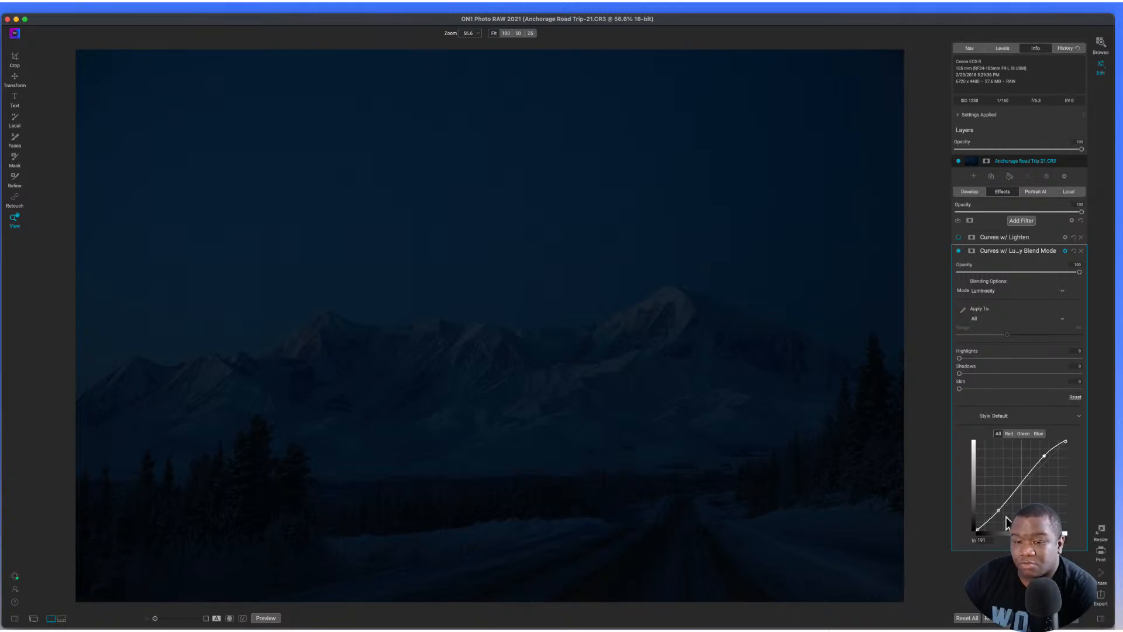
click(958, 251)
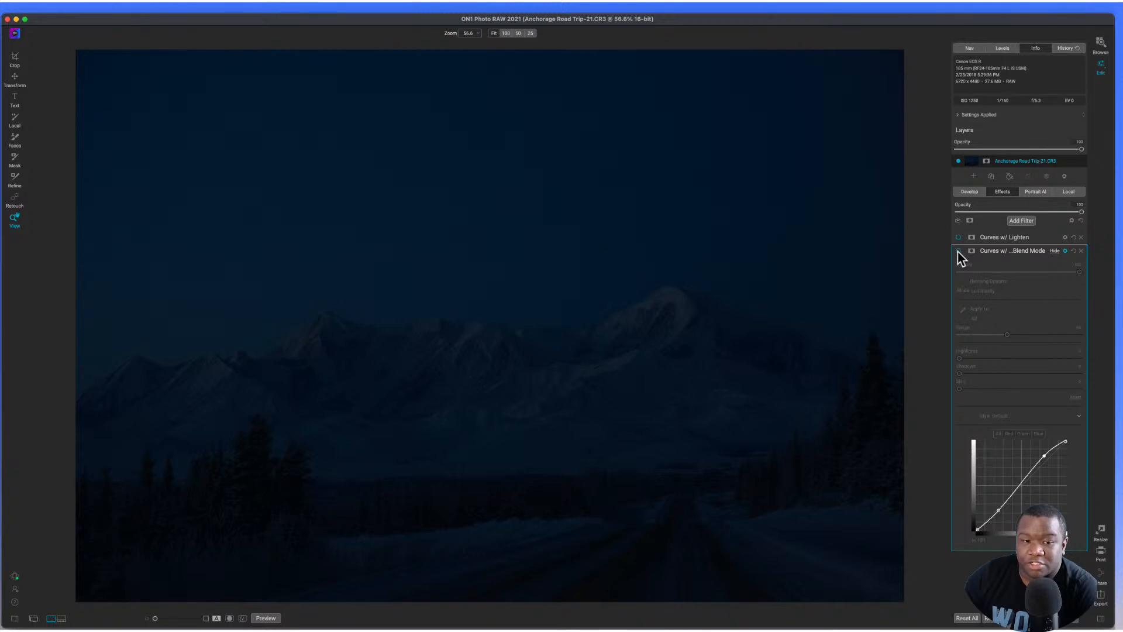
- Compare the mountain photo with the Curves w/ Luminosity Blend Mode and Curves w/ Lighten filters on separately and together, finishing with both off
click(958, 251)
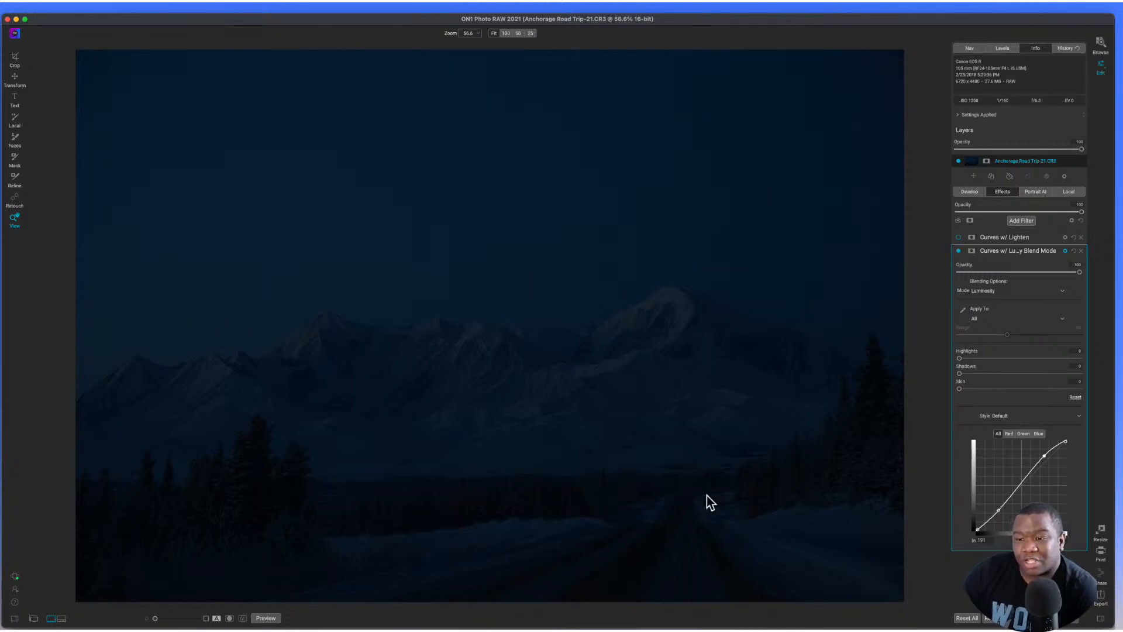
click(958, 237)
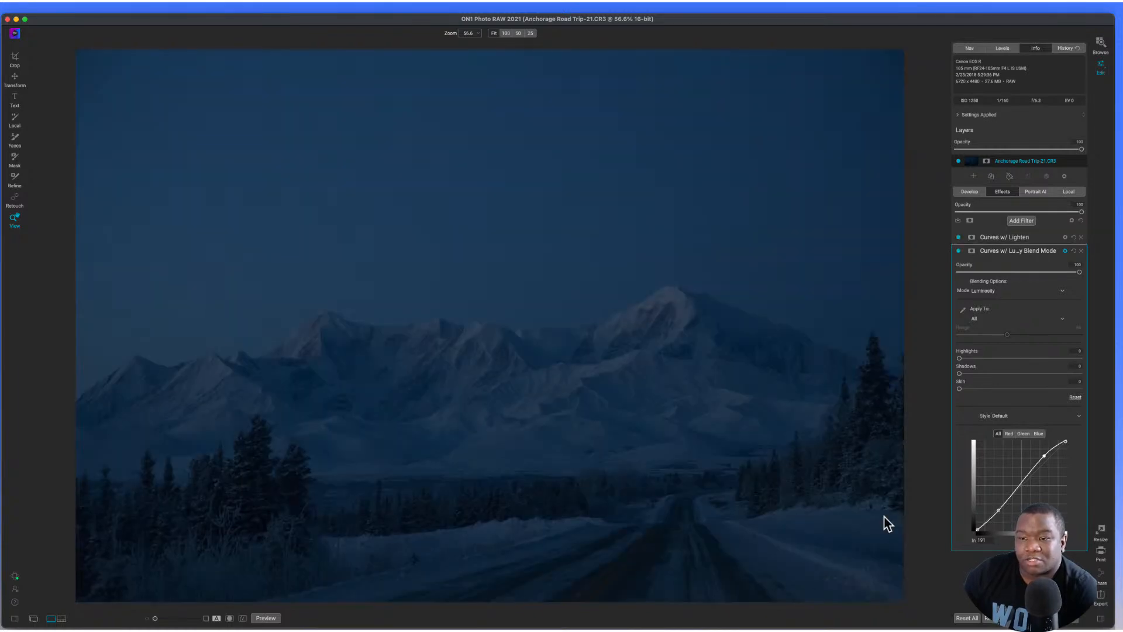
click(958, 250)
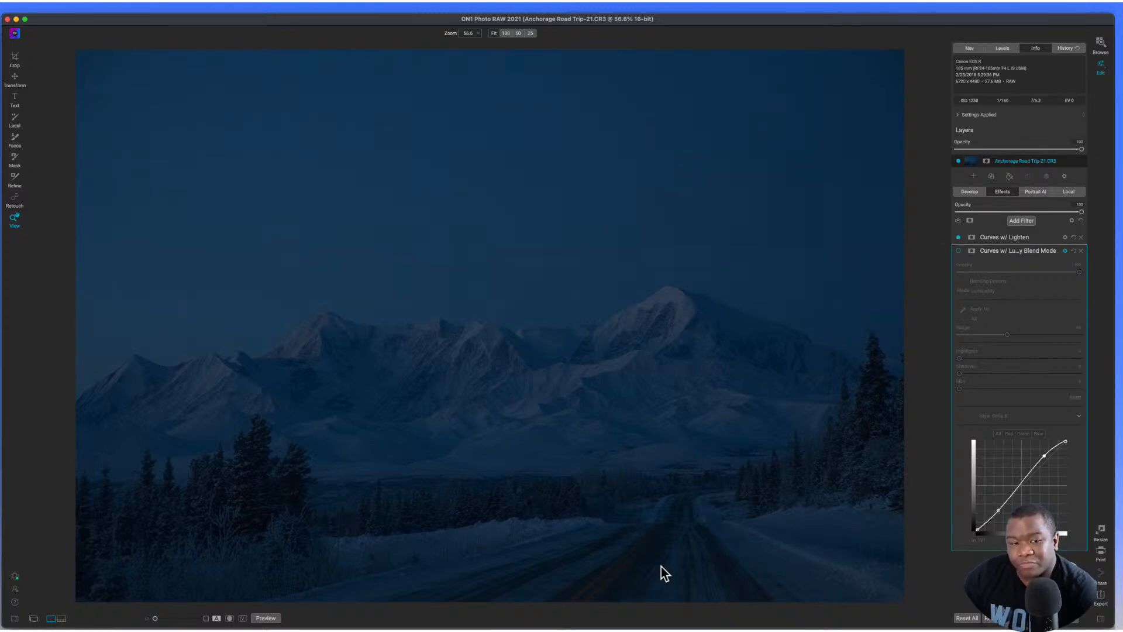
click(957, 250)
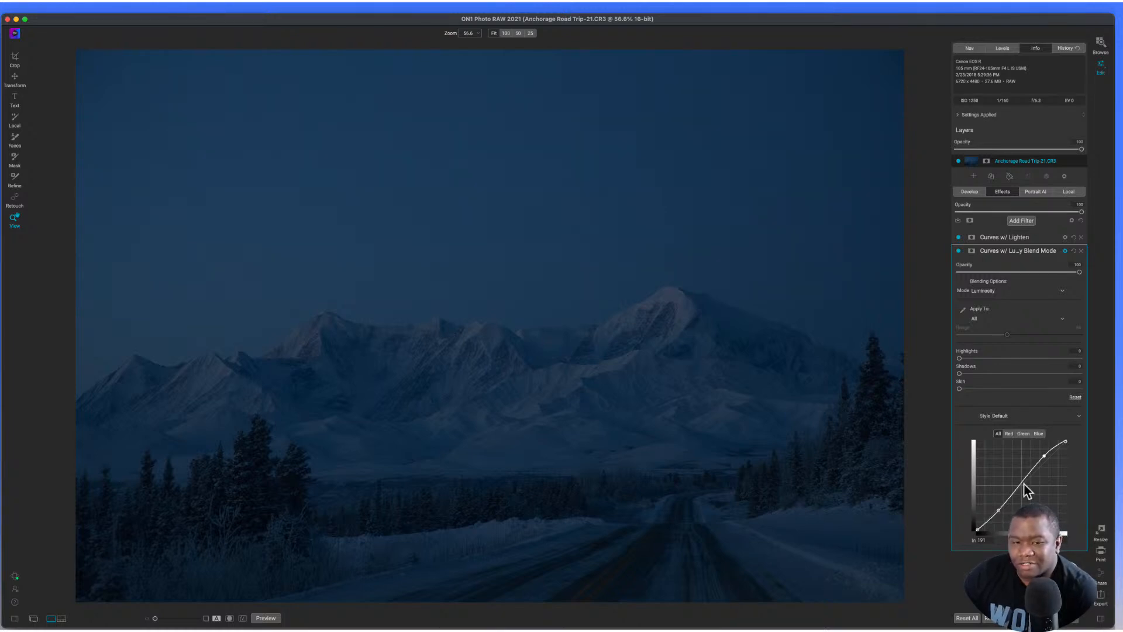
click(958, 237)
click(958, 251)
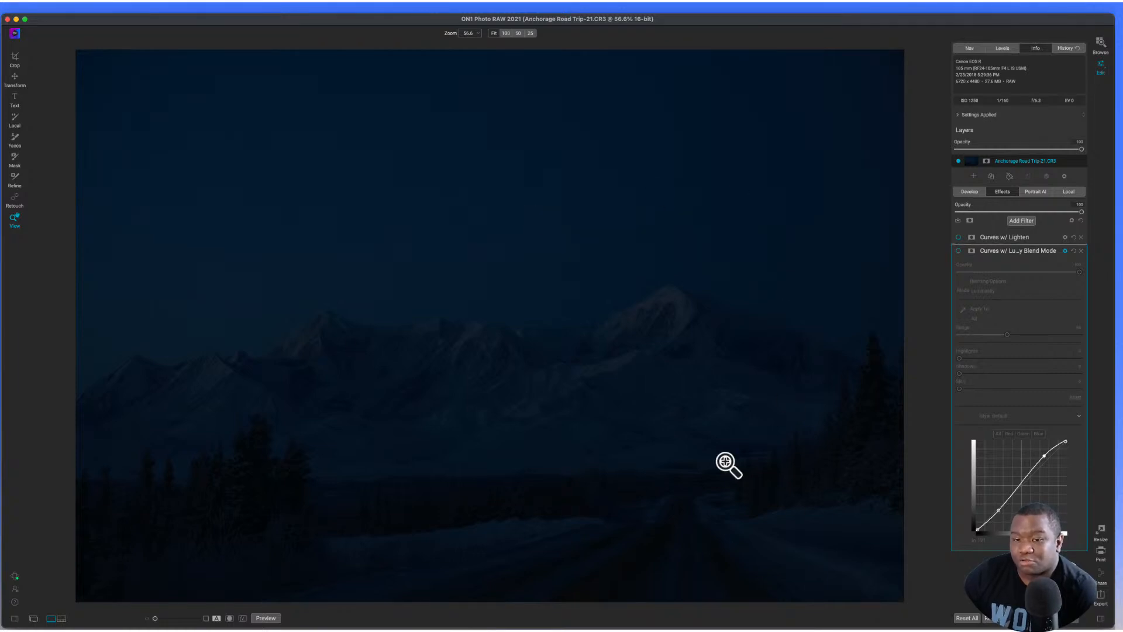
- Check the photo's Develop tone settings, and compare the image with both Curves filters on and off, finishing with both off
click(966, 193)
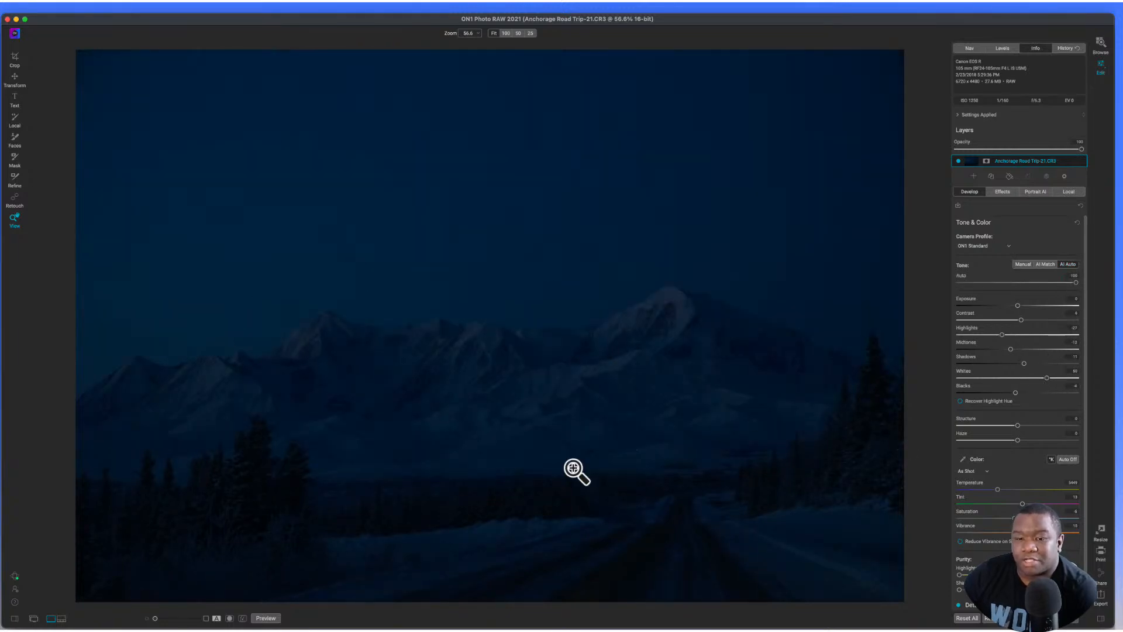
click(1002, 191)
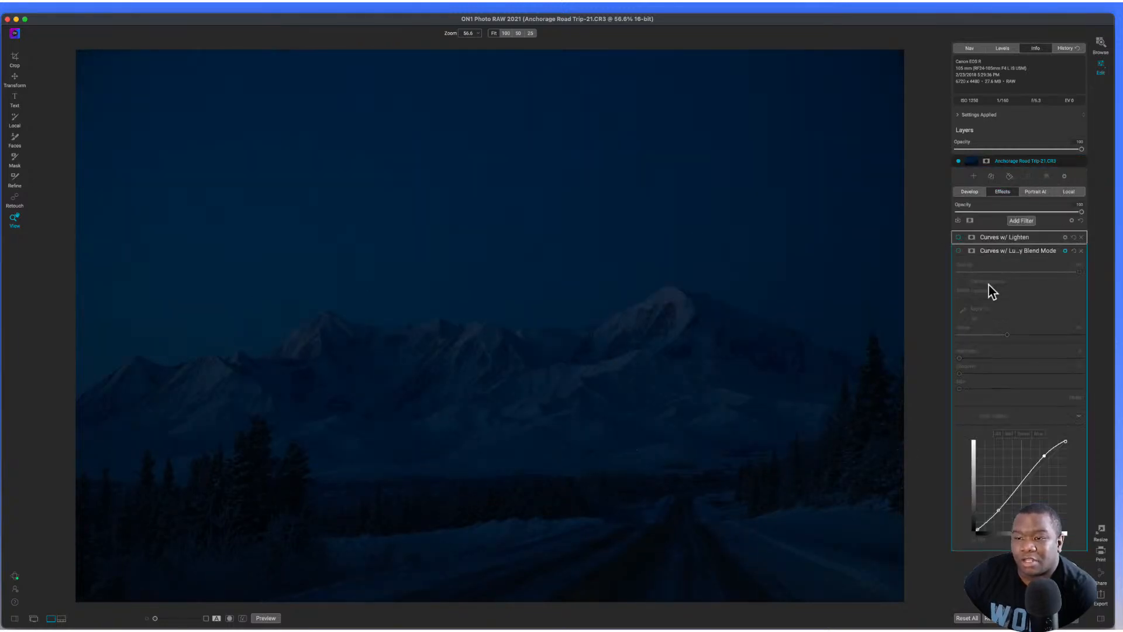
click(958, 251)
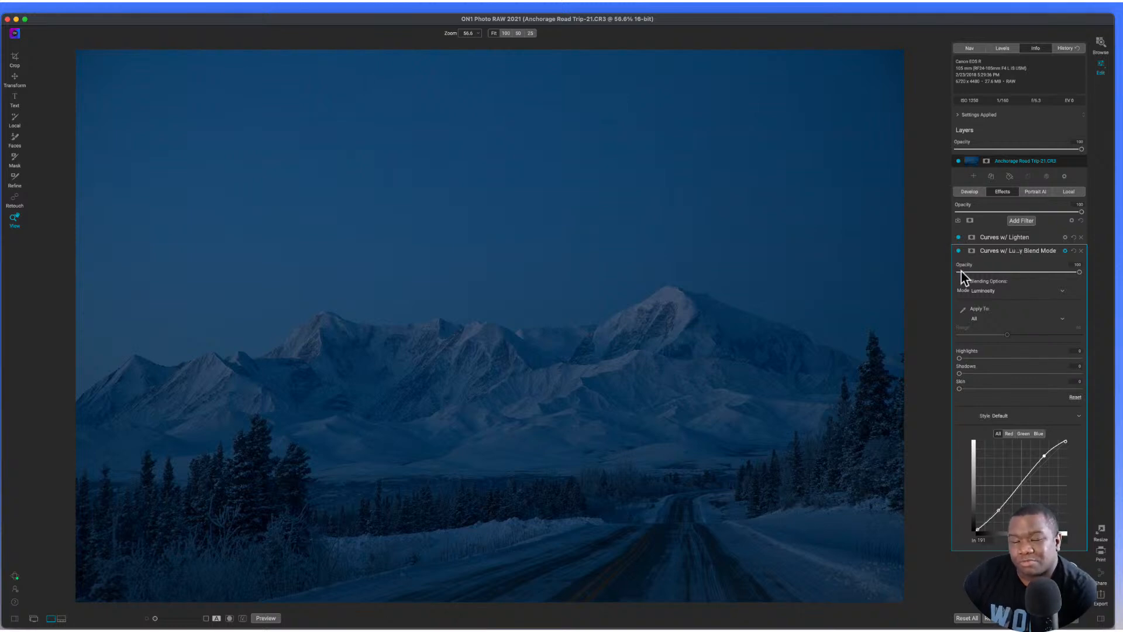
click(958, 250)
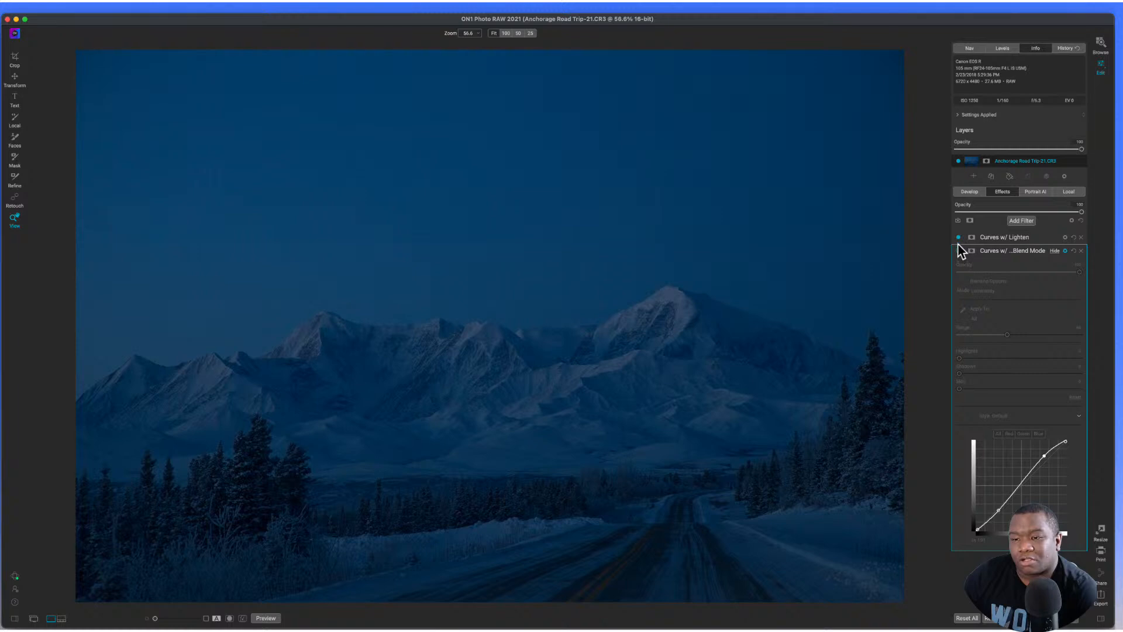
click(958, 237)
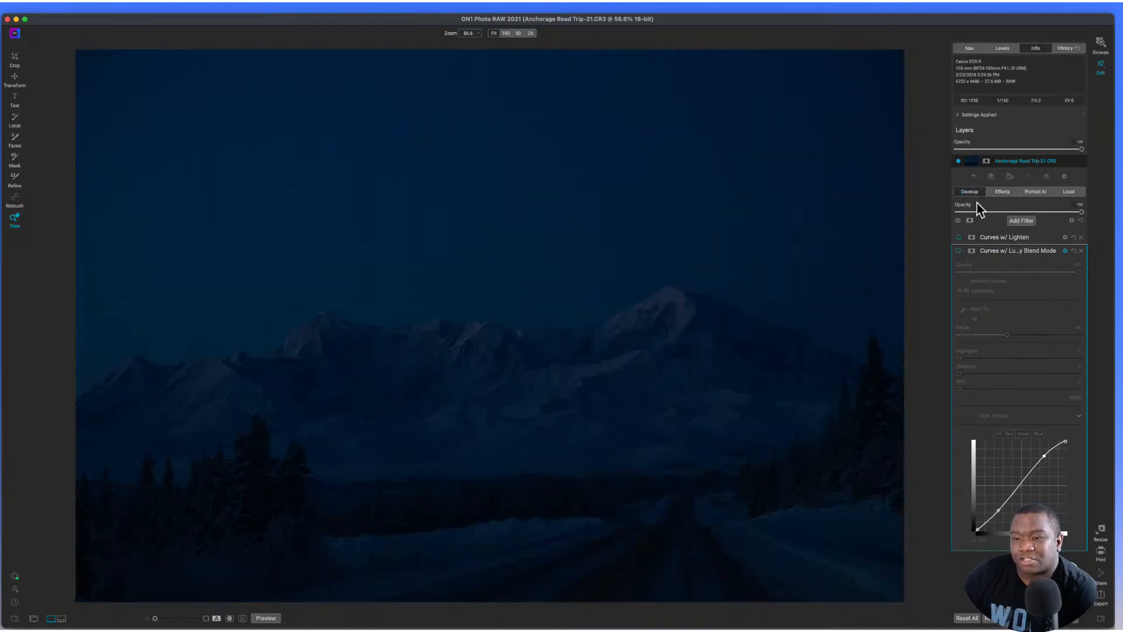
- Set the Develop tone of the mountain photo to Manual, and turn both of its Curves effect filters back on
click(973, 193)
click(1015, 264)
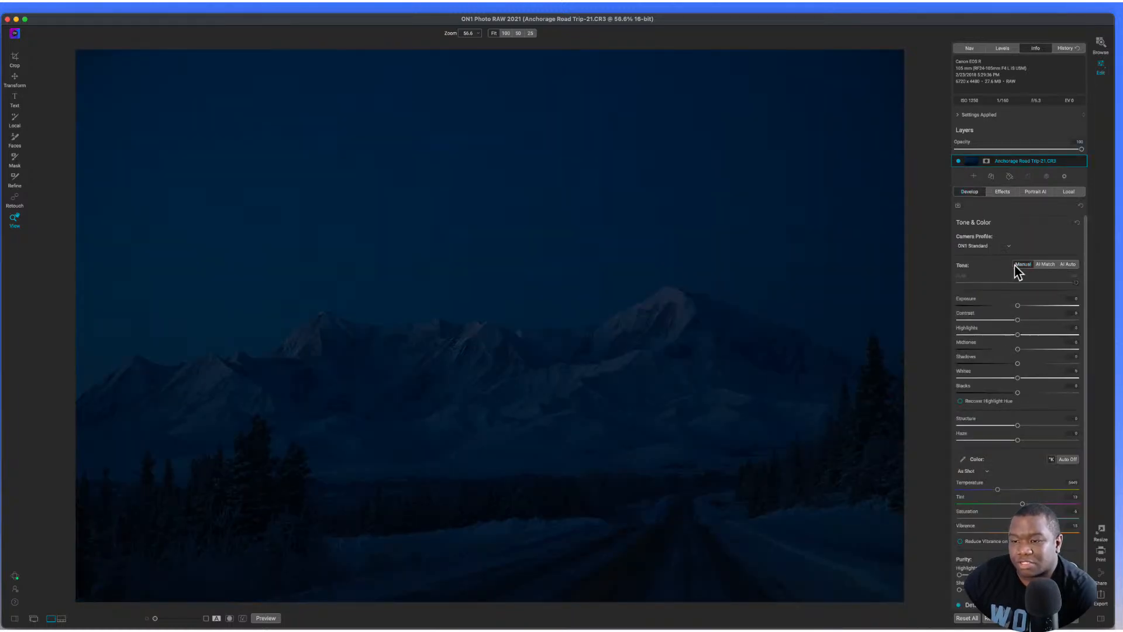
click(995, 192)
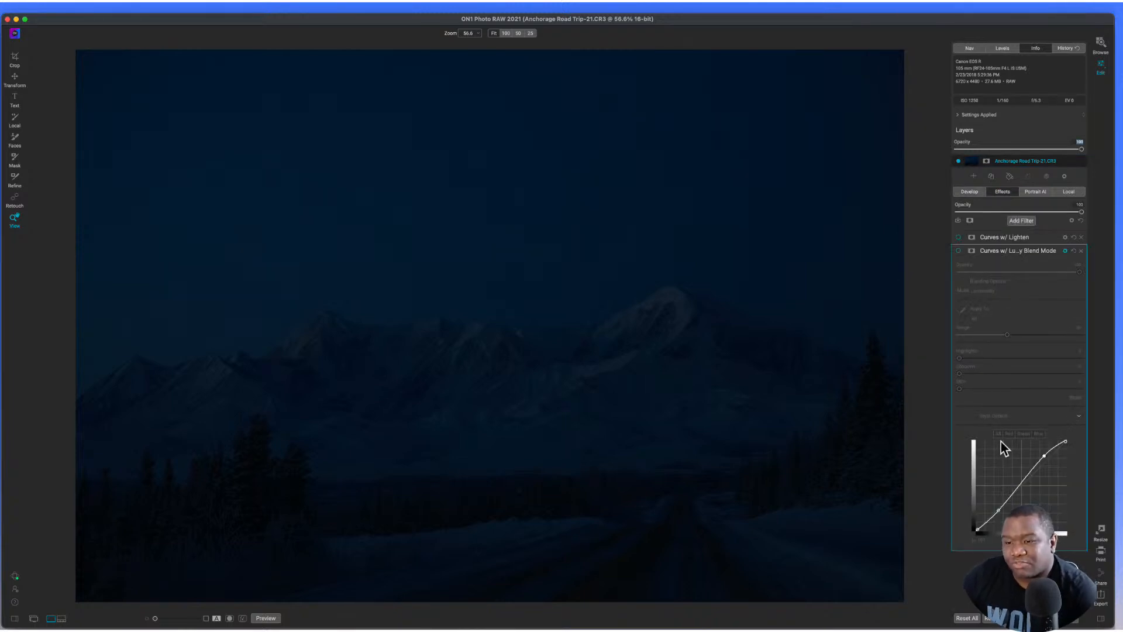
click(958, 237)
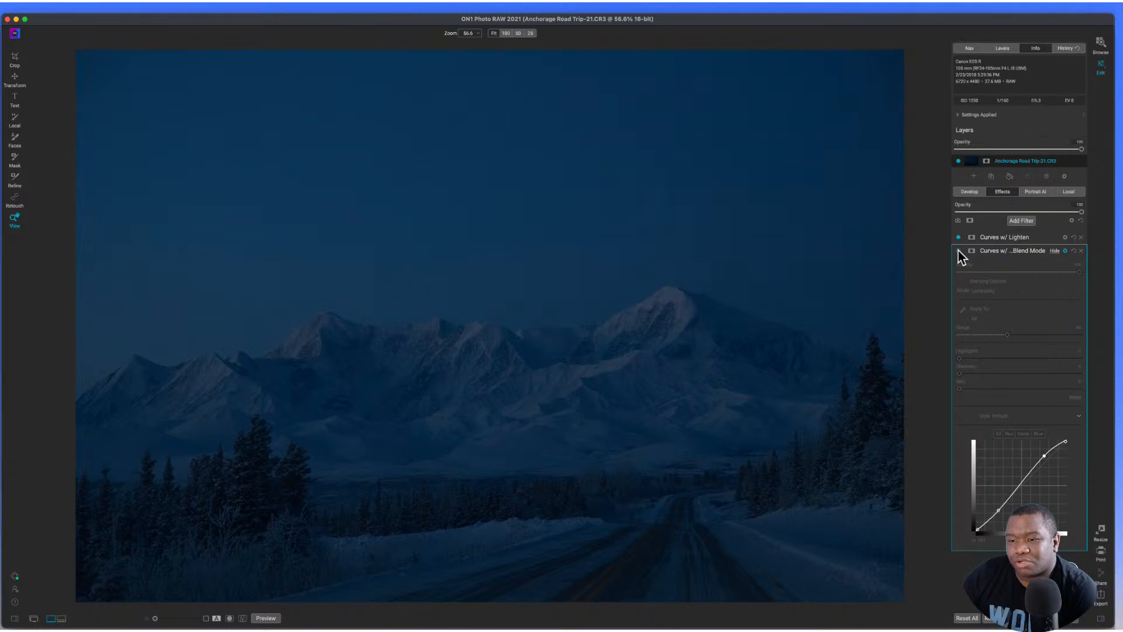
click(957, 250)
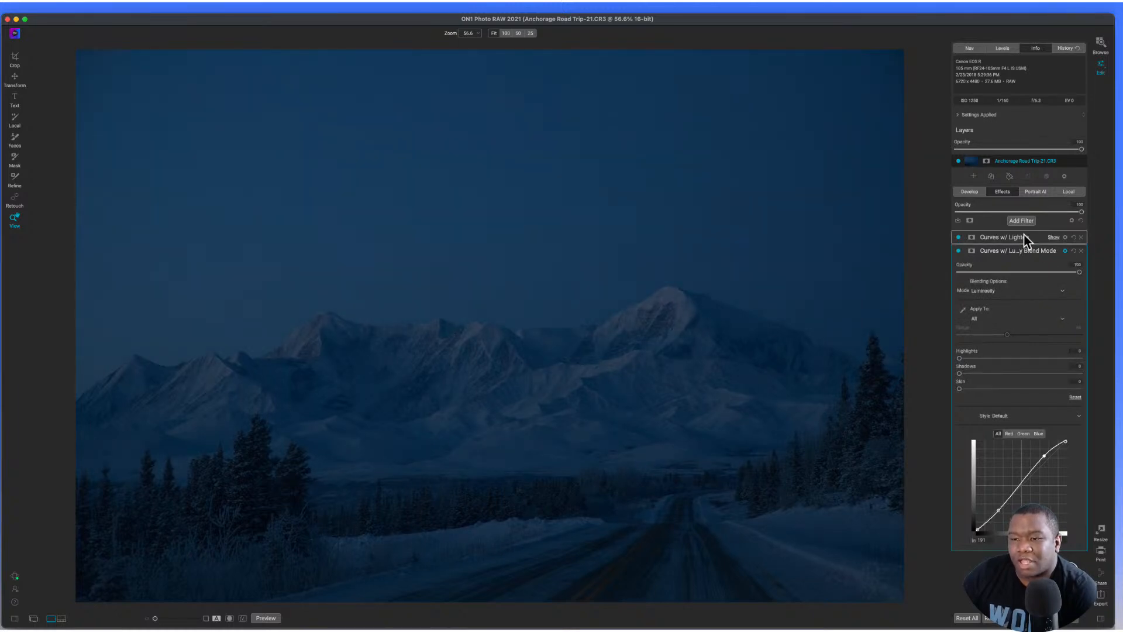
- Show the blending options of the Curves w/ Lighten filter, and collapse the filter after viewing its blend mode
click(1053, 237)
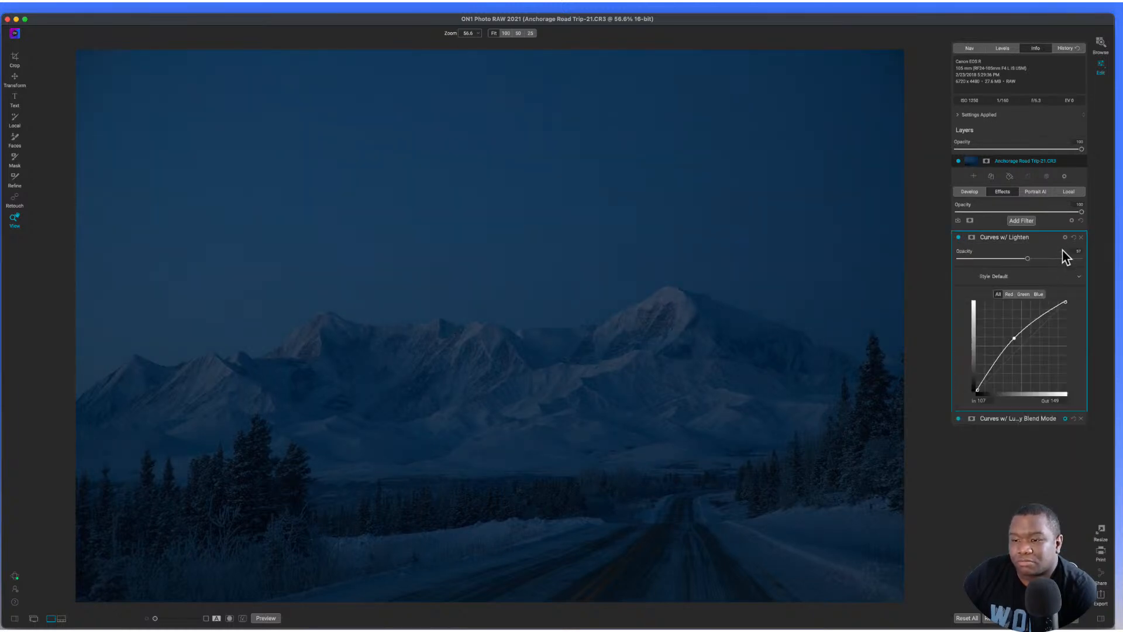
click(1064, 237)
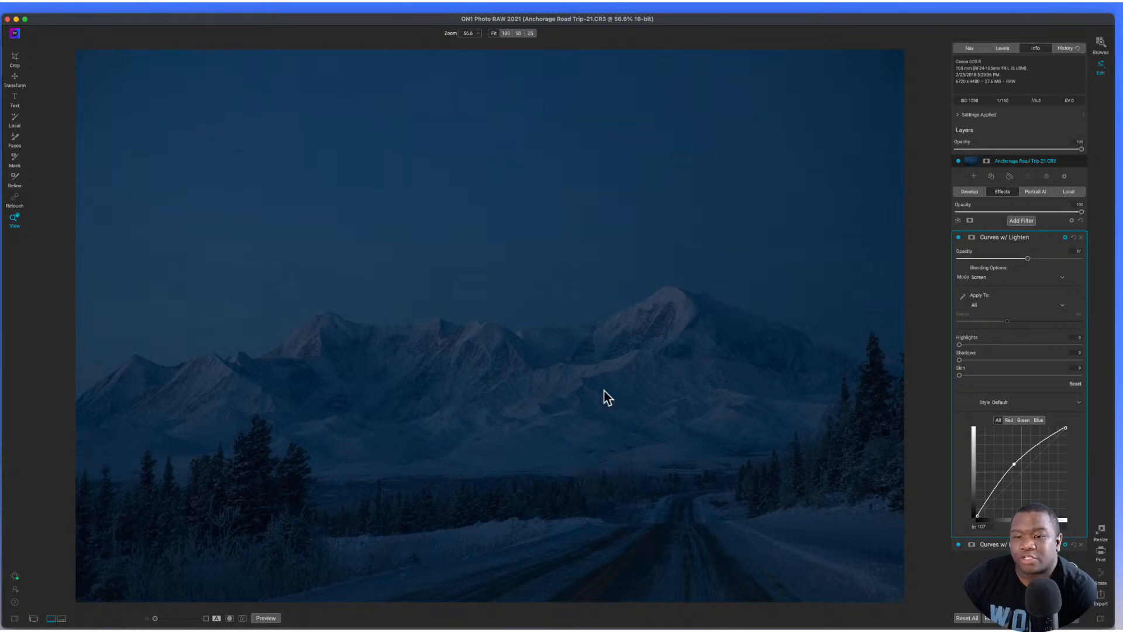
click(998, 238)
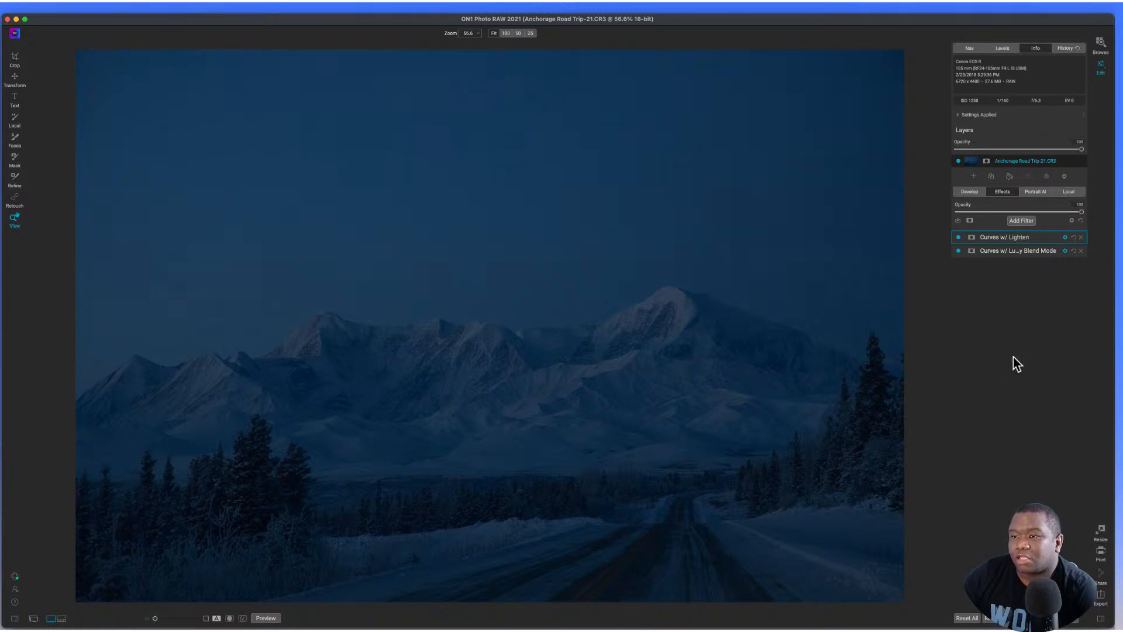
- Find the dark photo Anchorage Road Trip-24.CR3 in the Live Stream Photos album, check its description, and open it for editing
click(1100, 45)
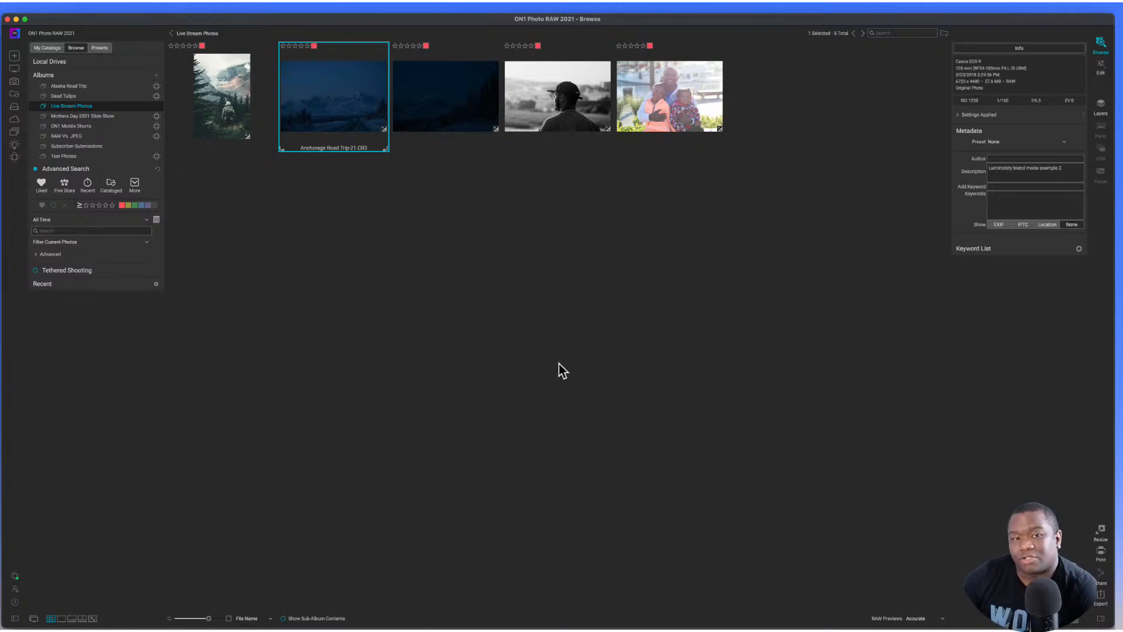
click(444, 112)
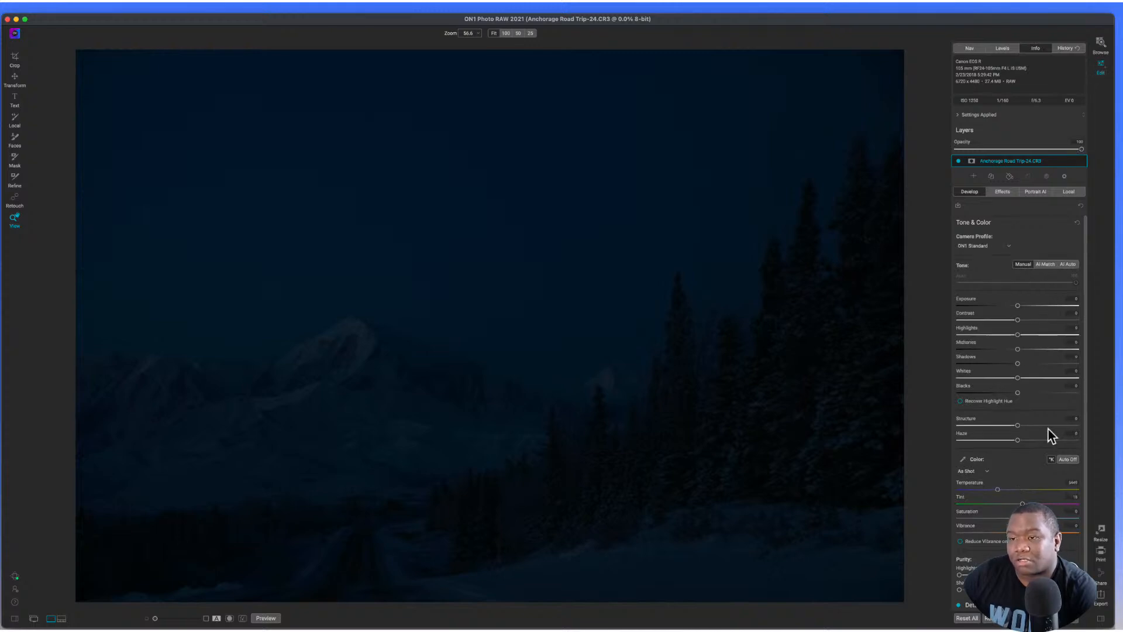
click(1101, 45)
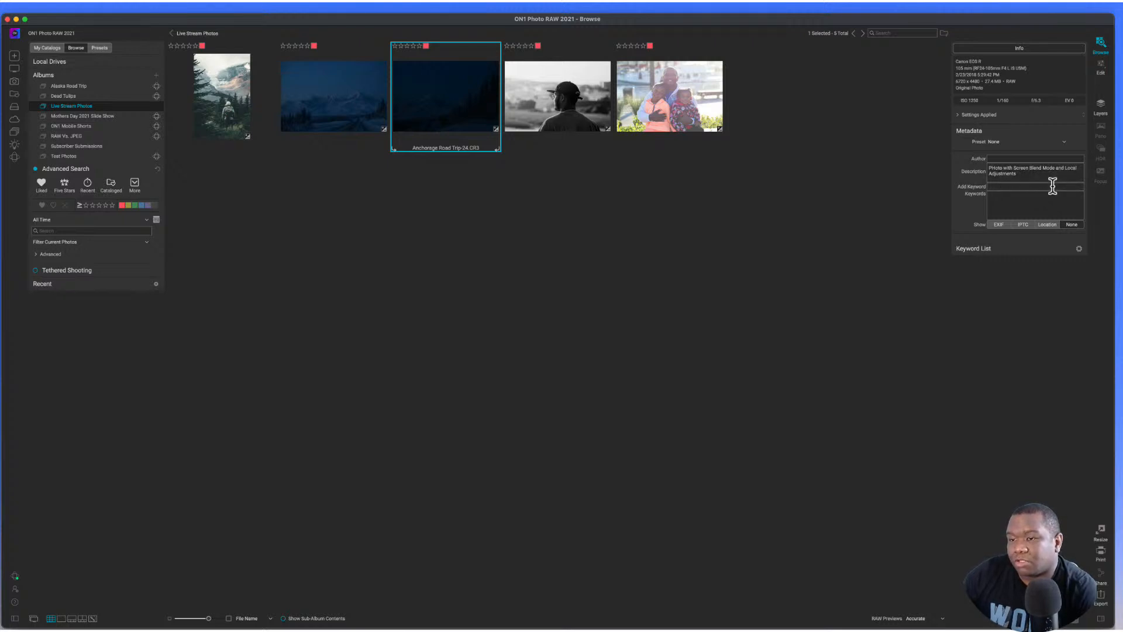
click(1100, 69)
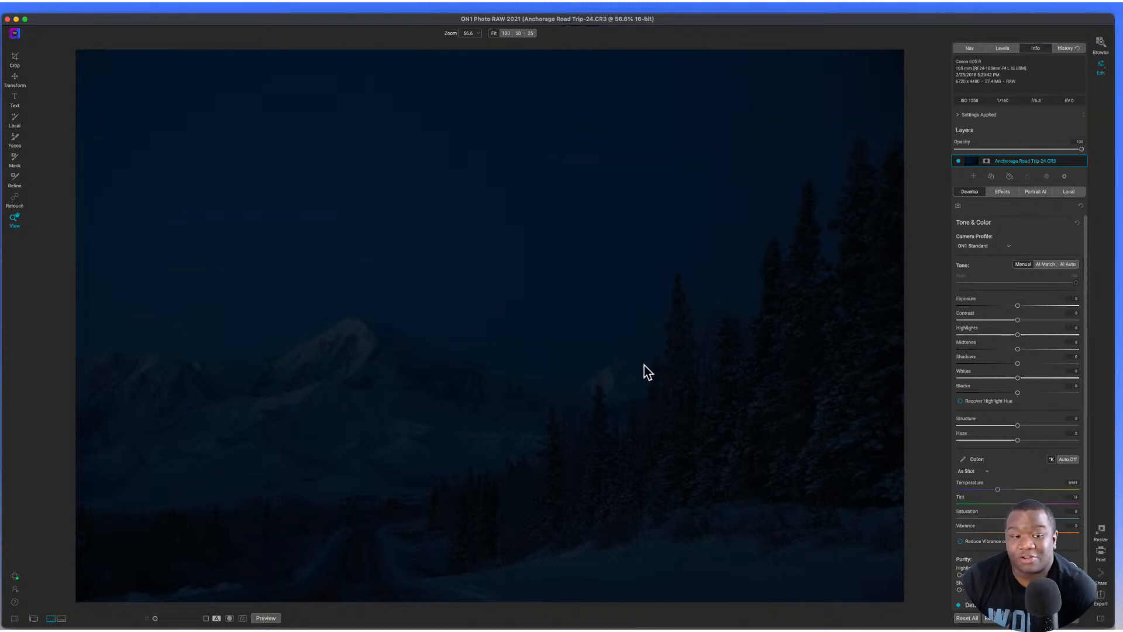
- Collapse the Dynamic Contrast effect filter, and expand and turn on the Curves w/ Screen filter
click(1003, 192)
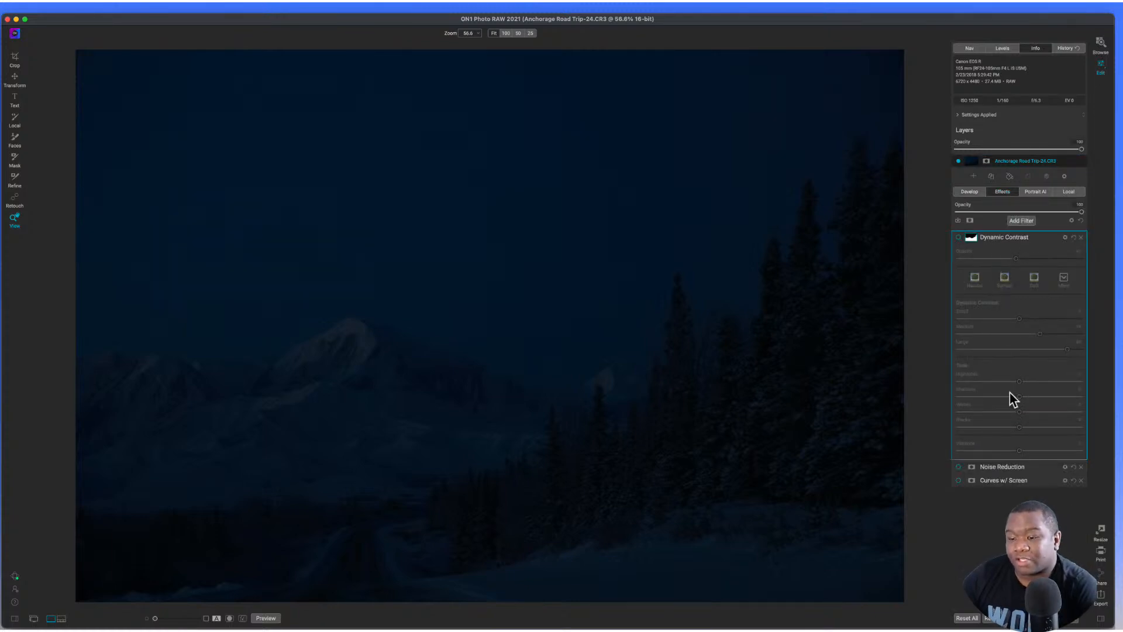
click(1001, 237)
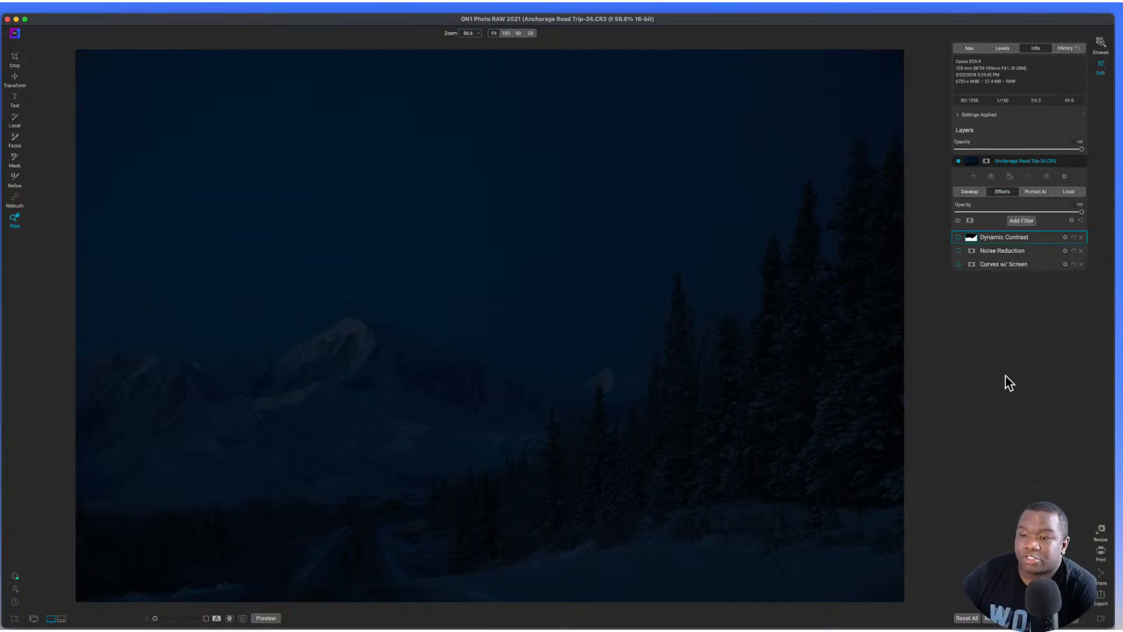
click(995, 265)
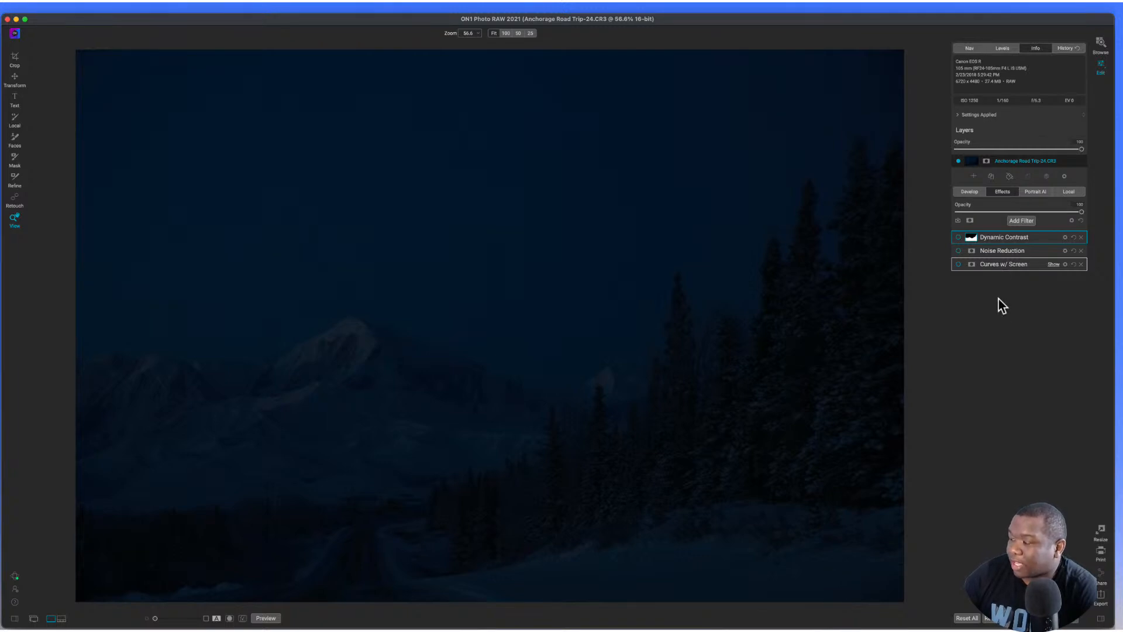
click(958, 265)
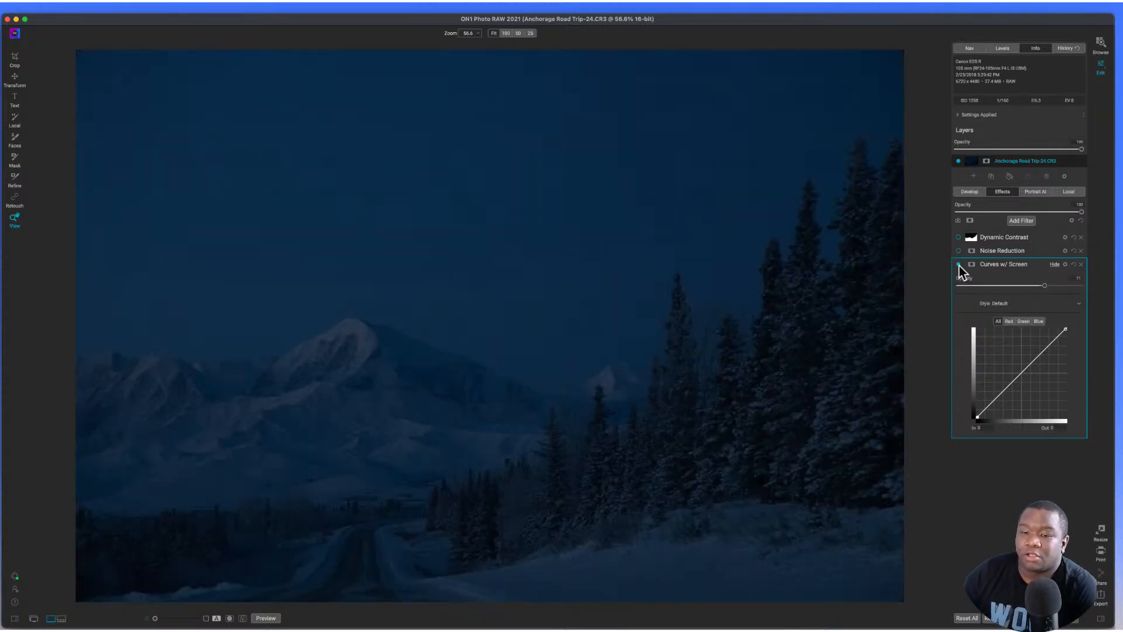
- Show the blending options of the Curves w/ Screen filter and look through its available blend modes
click(1065, 264)
click(991, 304)
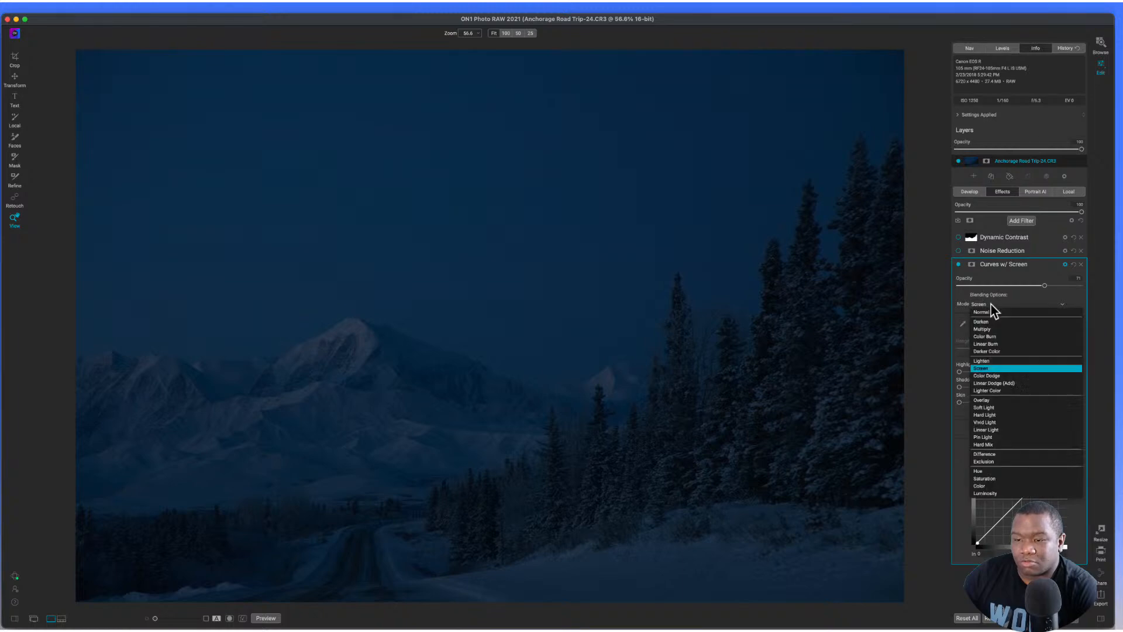
click(958, 304)
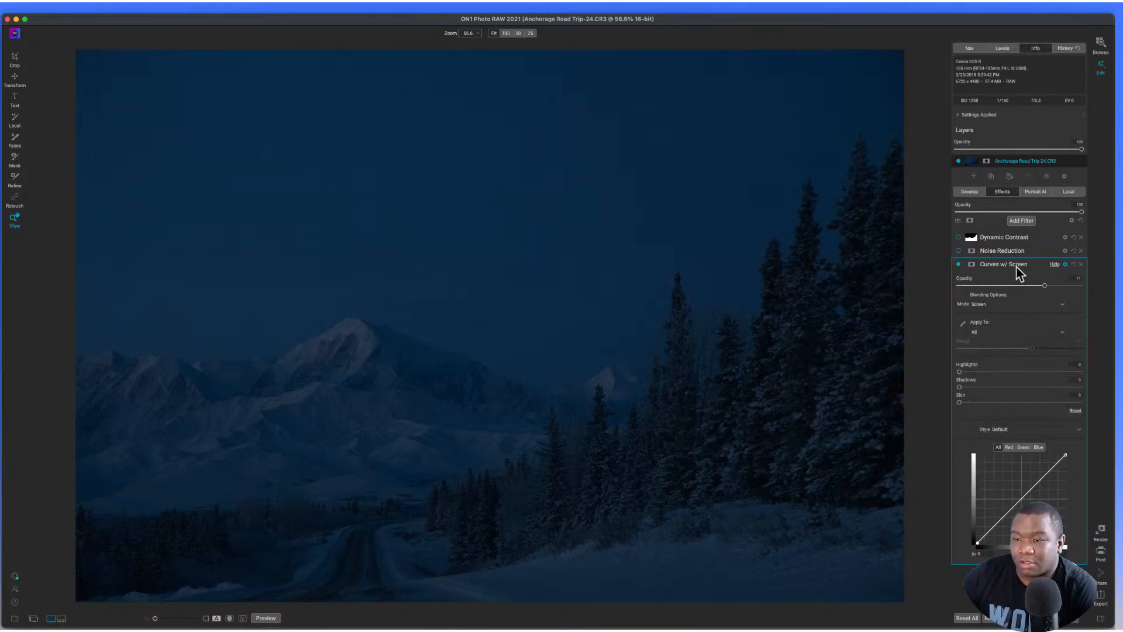
click(1065, 265)
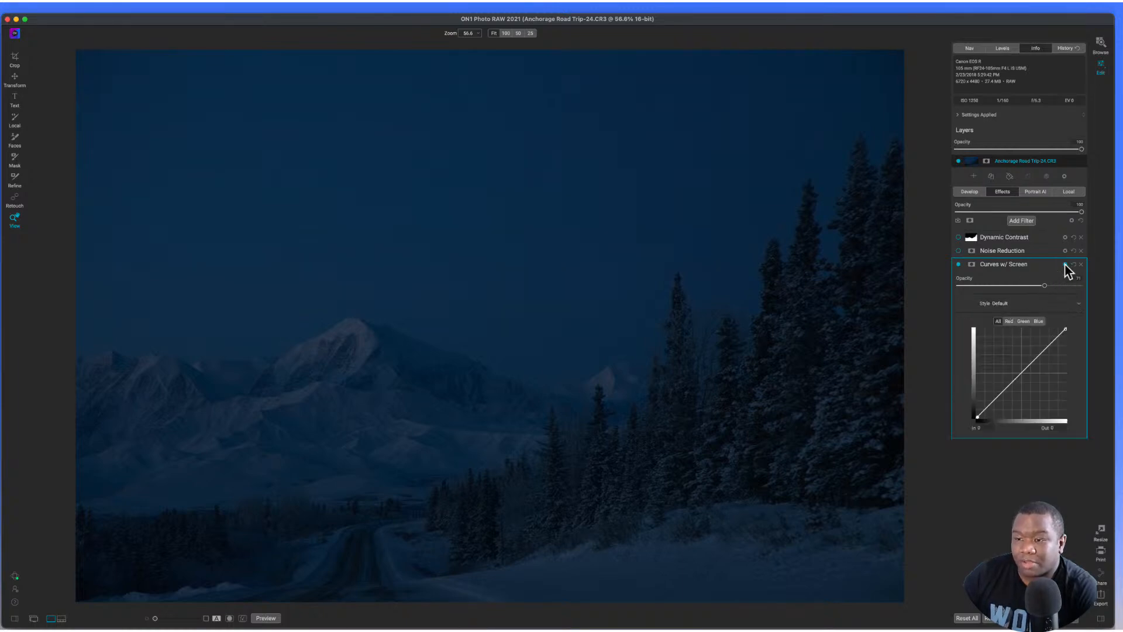
click(1065, 264)
- Change the Curves w/ Screen filter's blend mode to Normal and inspect its Green, Blue and All channel curves
click(1023, 305)
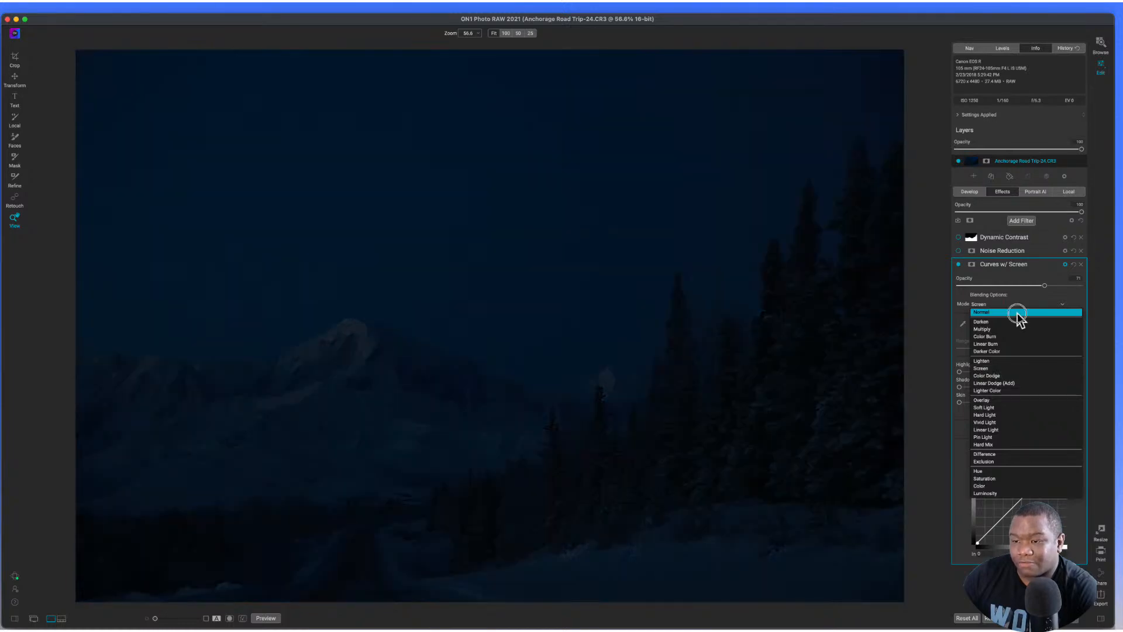
click(1016, 313)
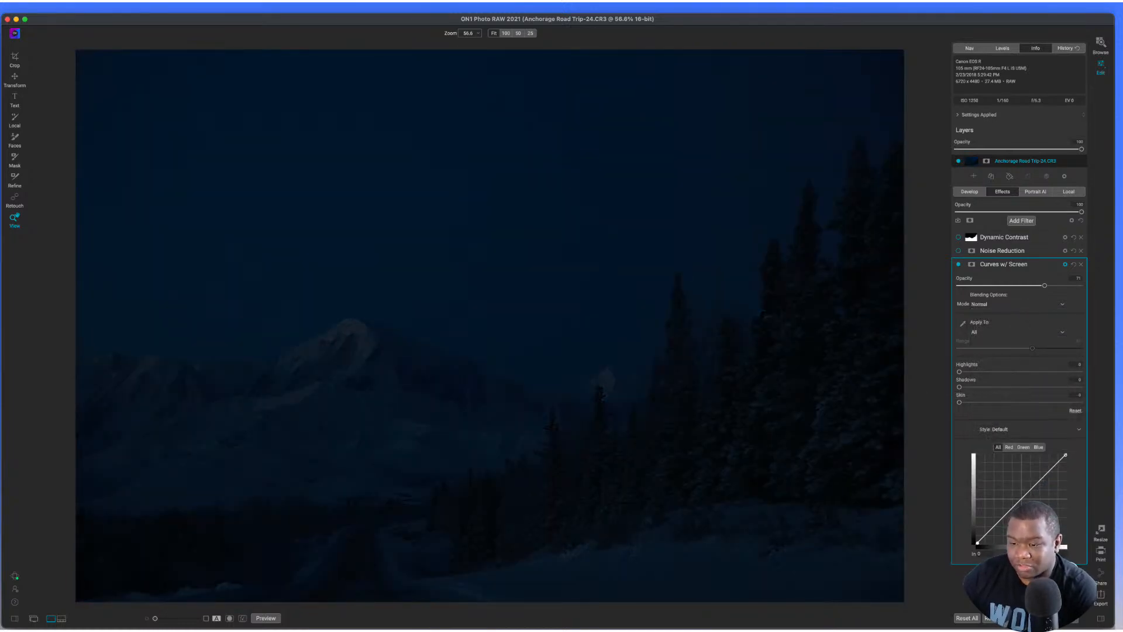
click(1022, 447)
click(1038, 446)
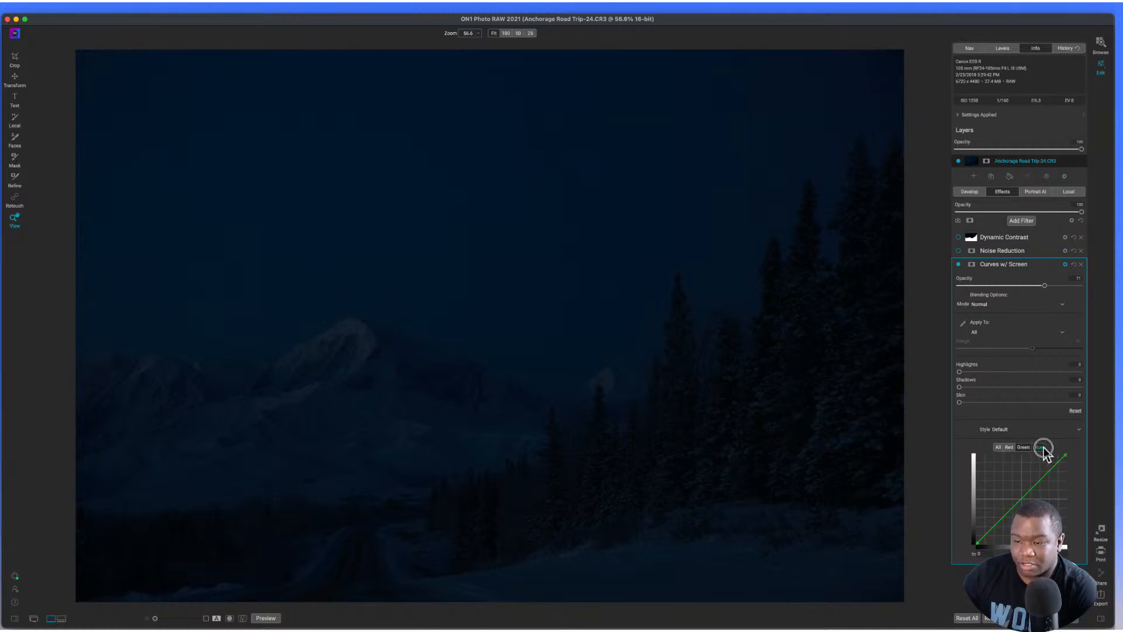
click(997, 447)
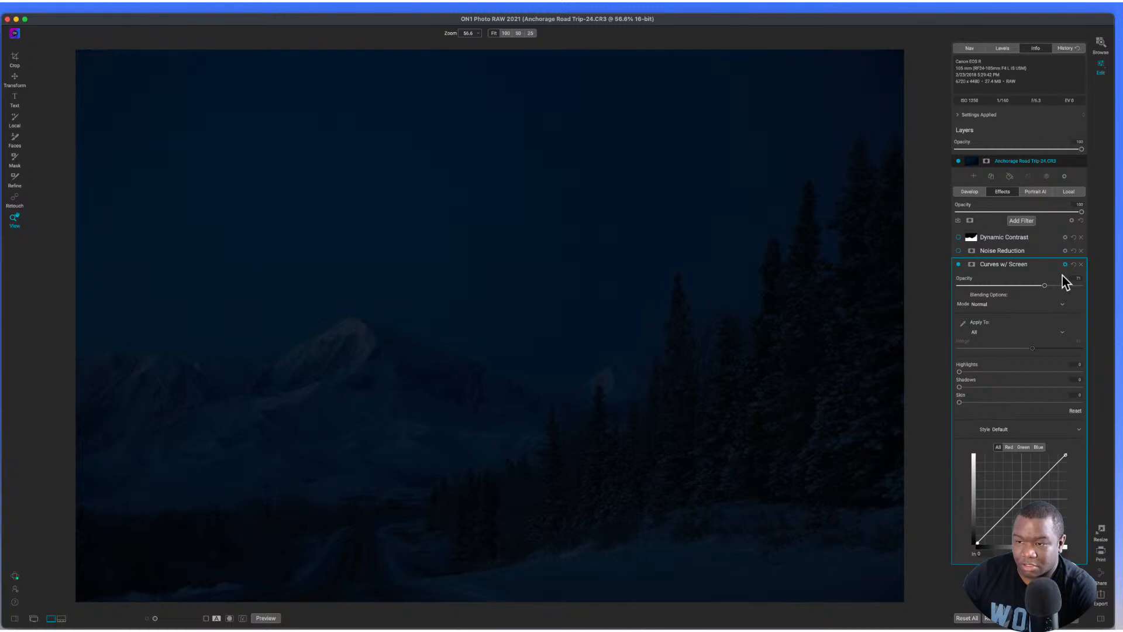
- Set the Curves w/ Screen filter's blend mode to Screen and compare the photo with the filter off and on
click(992, 302)
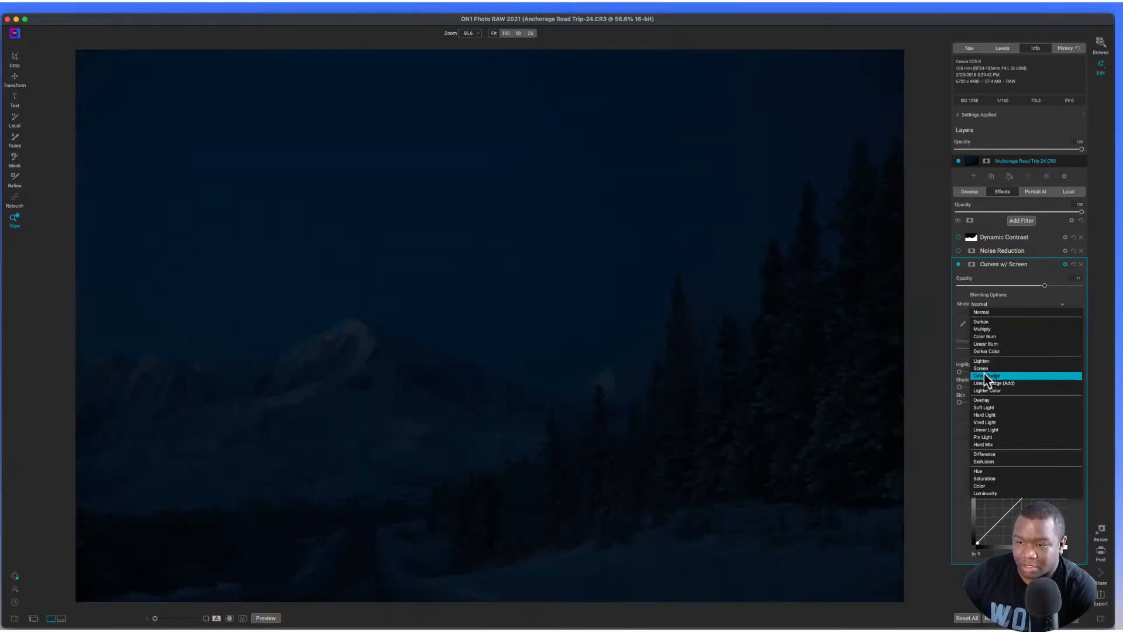
click(982, 368)
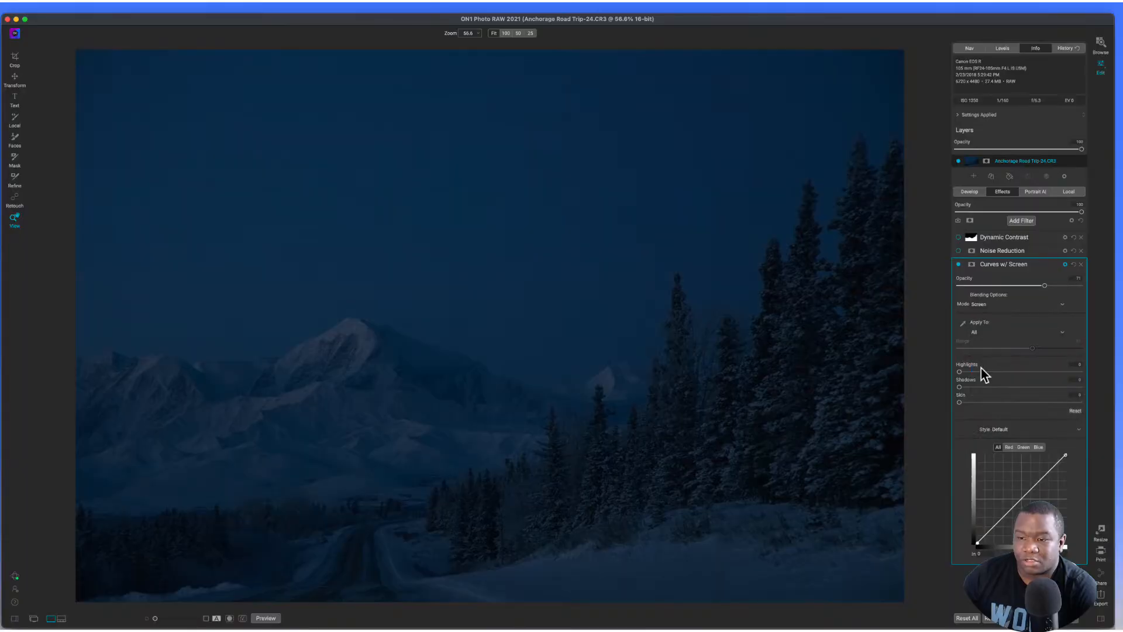
click(959, 264)
click(959, 264)
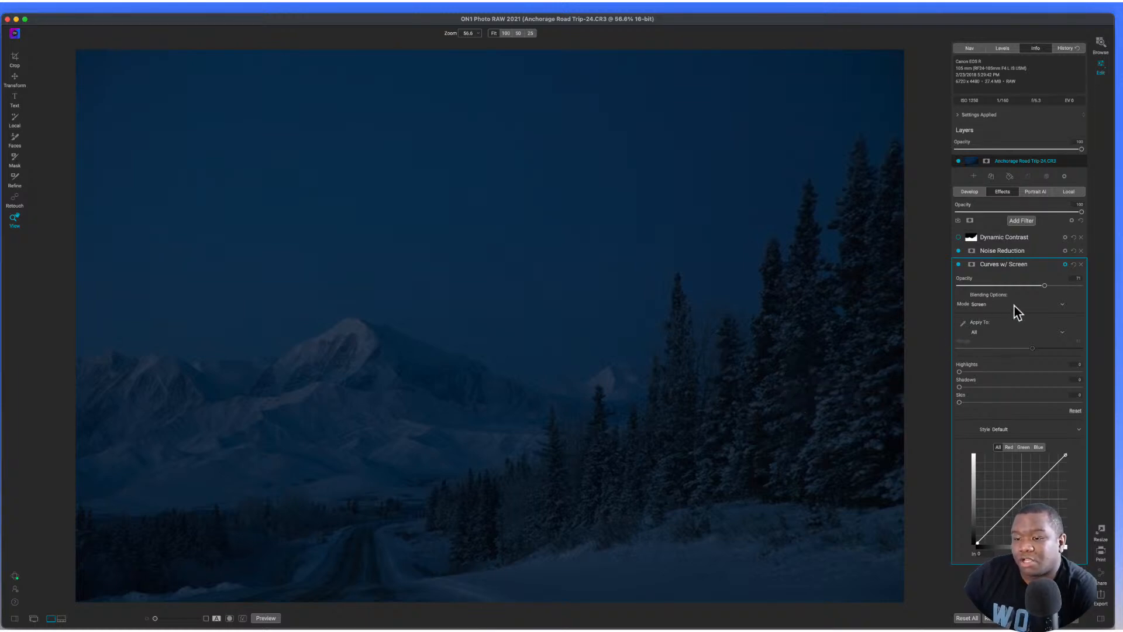
- Collapse the Curves w/ Screen filter and view the Noise Reduction filter's settings and blending options
click(1018, 264)
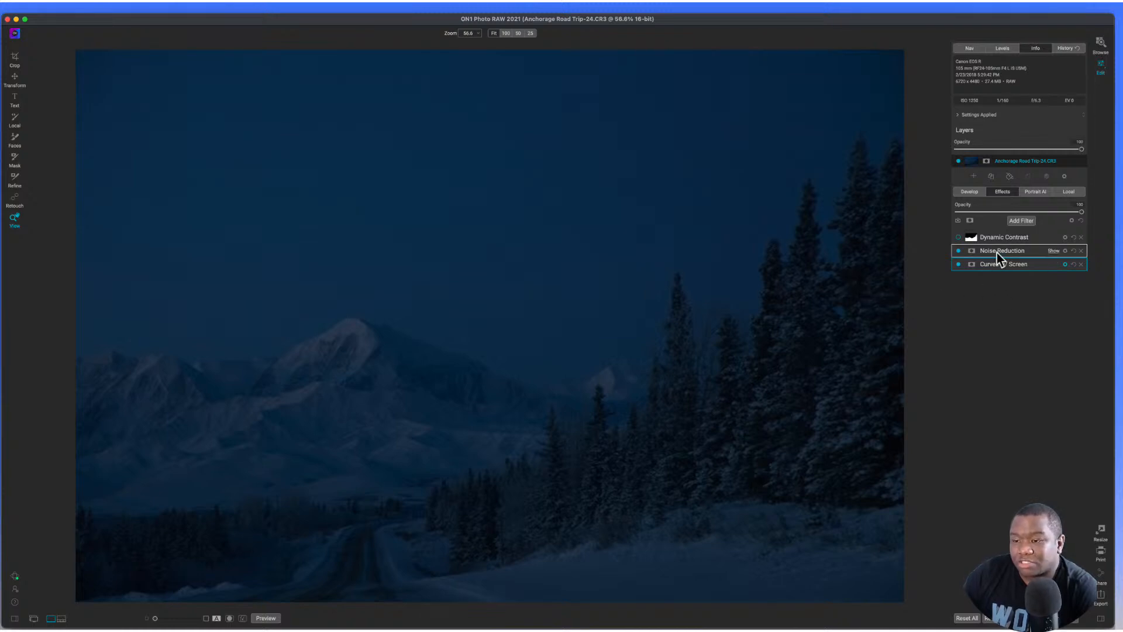
click(1055, 251)
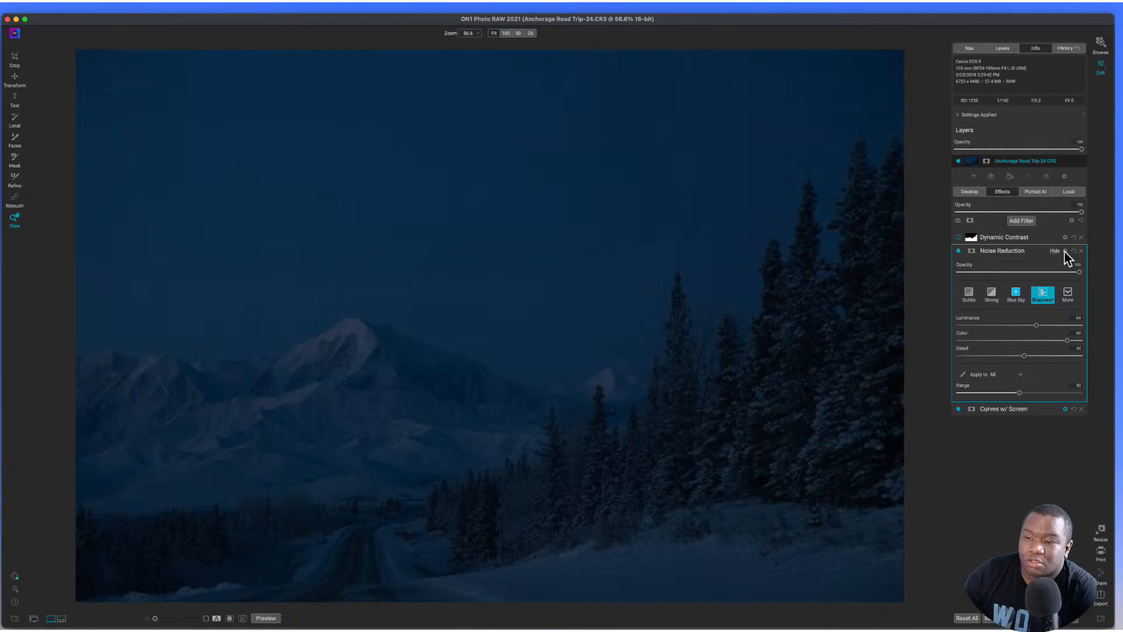
click(1064, 251)
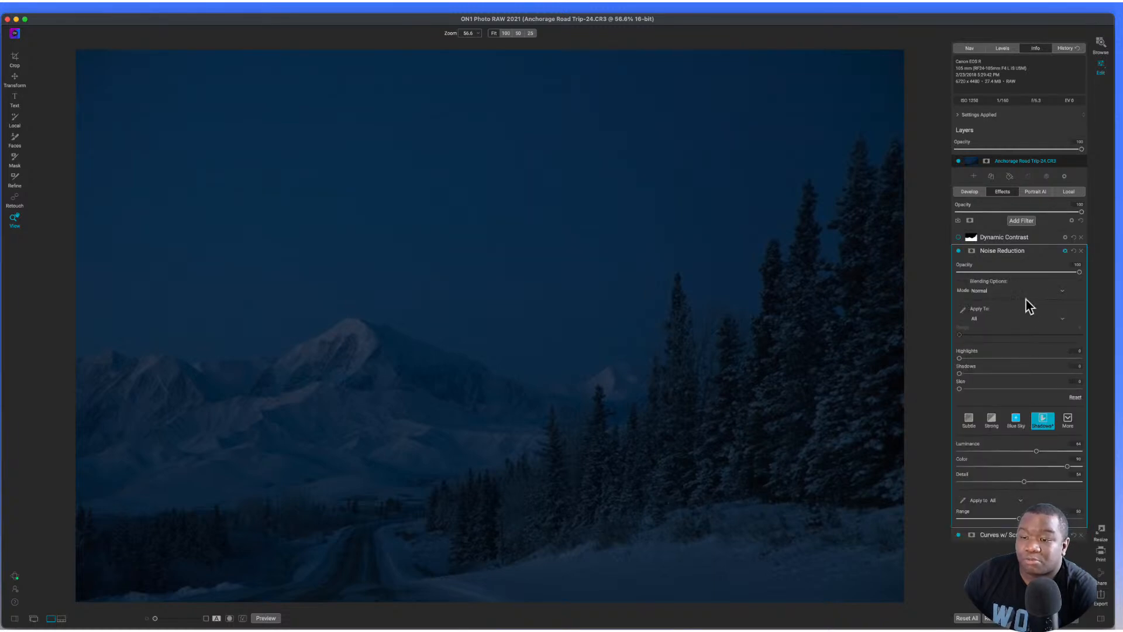
click(1027, 252)
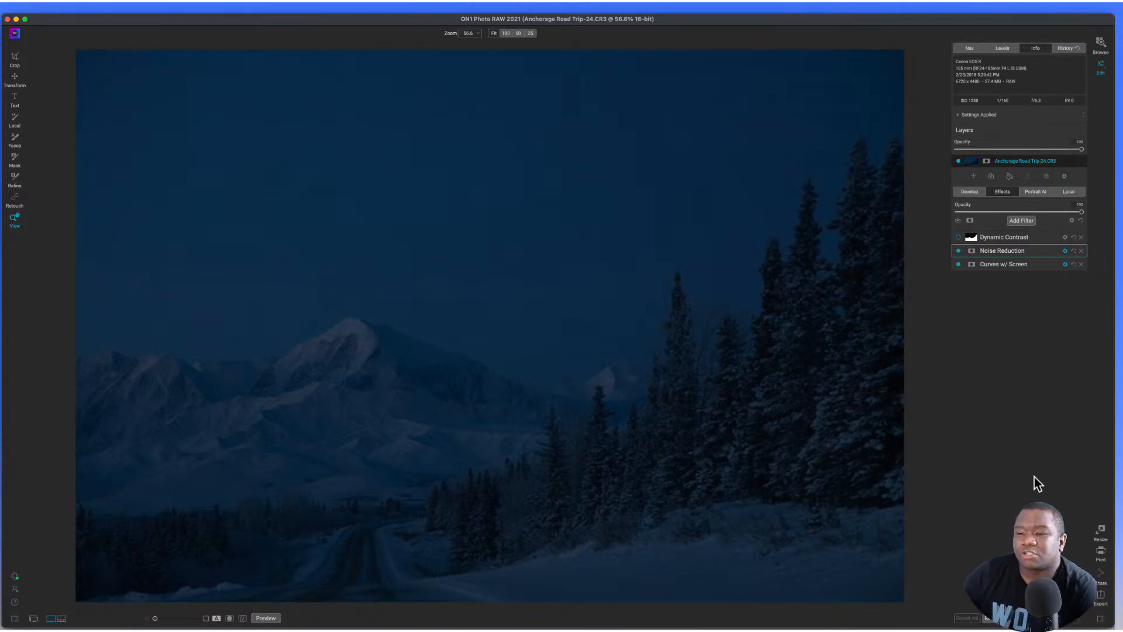
- Return to the album, open the black-and-white photo of the man in the cap for editing, and show its effects
key(Right)
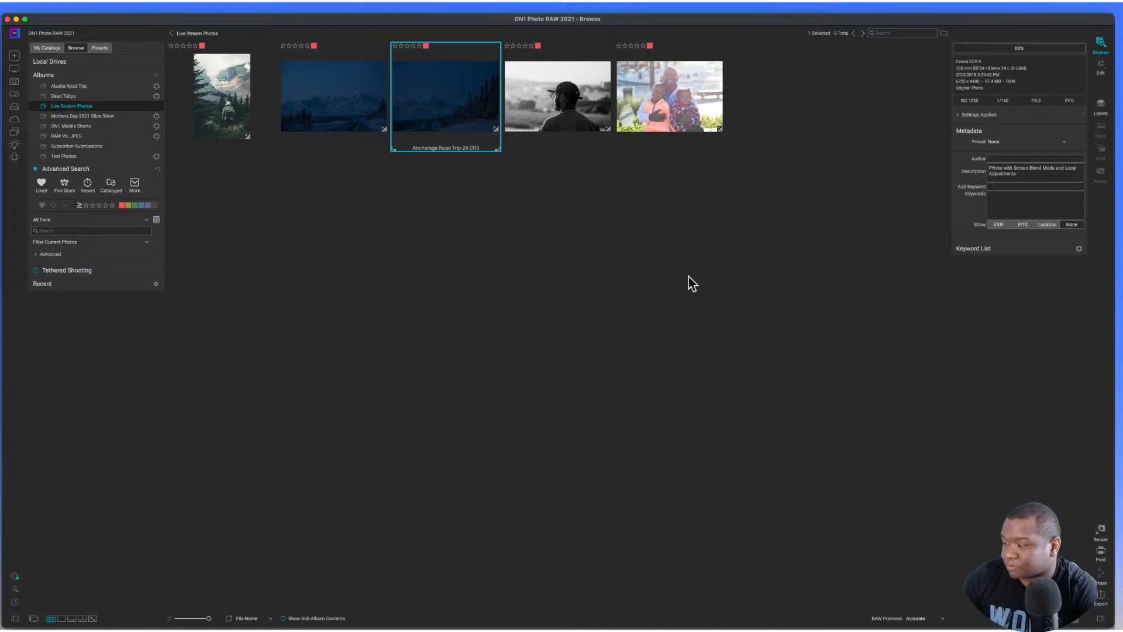
click(567, 98)
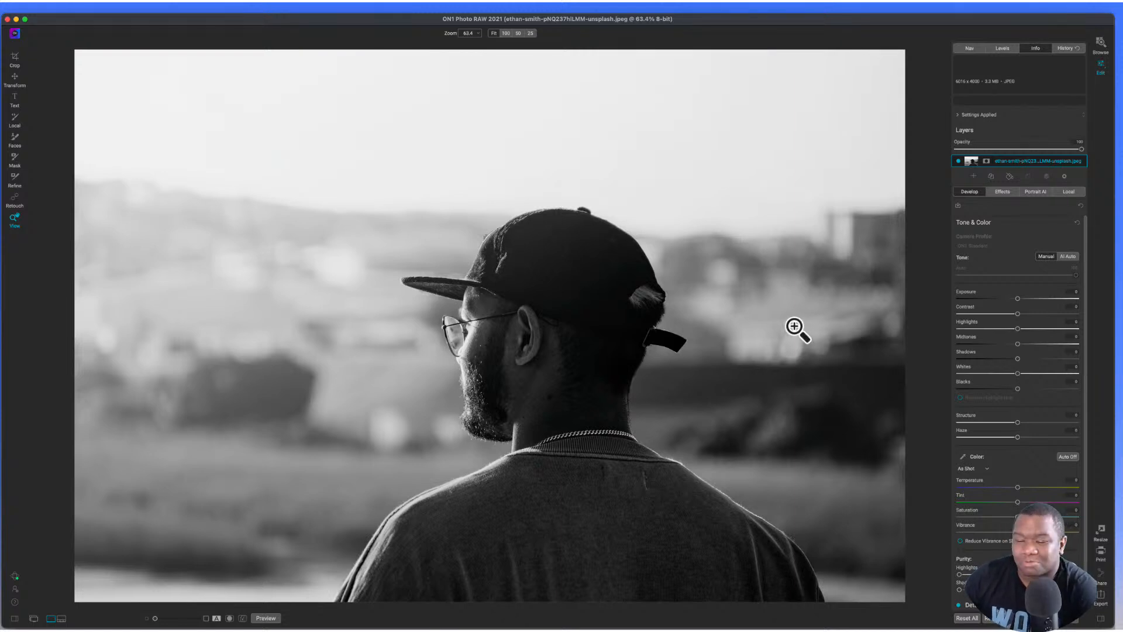
click(1004, 192)
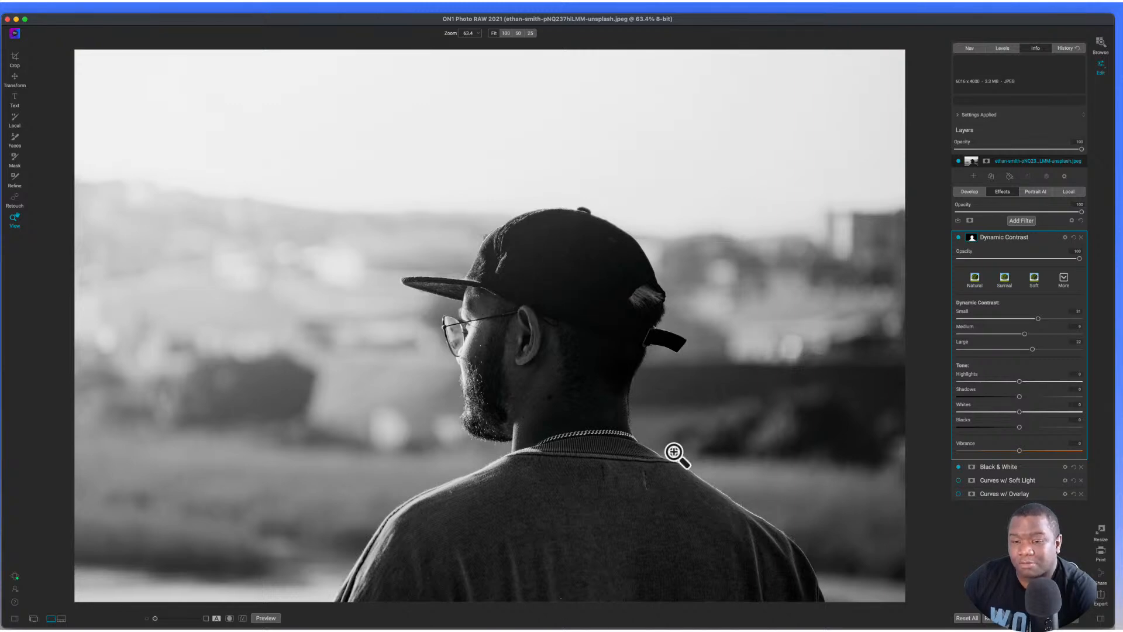
- Inspect the Dynamic Contrast filter's mask over the photo, and collapse the filter
click(973, 238)
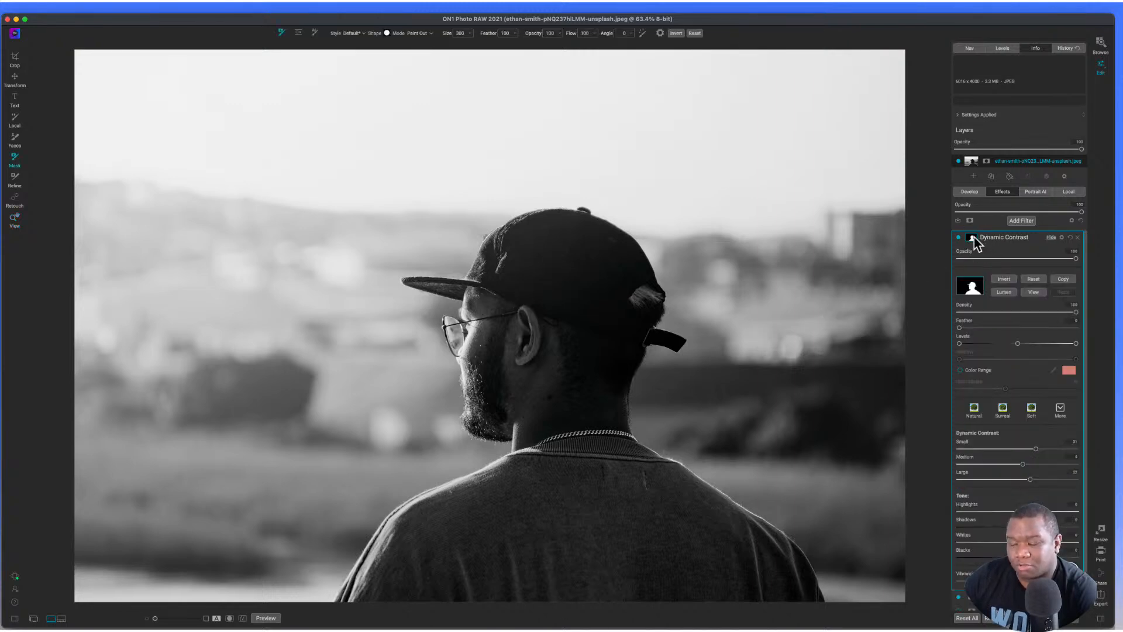
click(1032, 292)
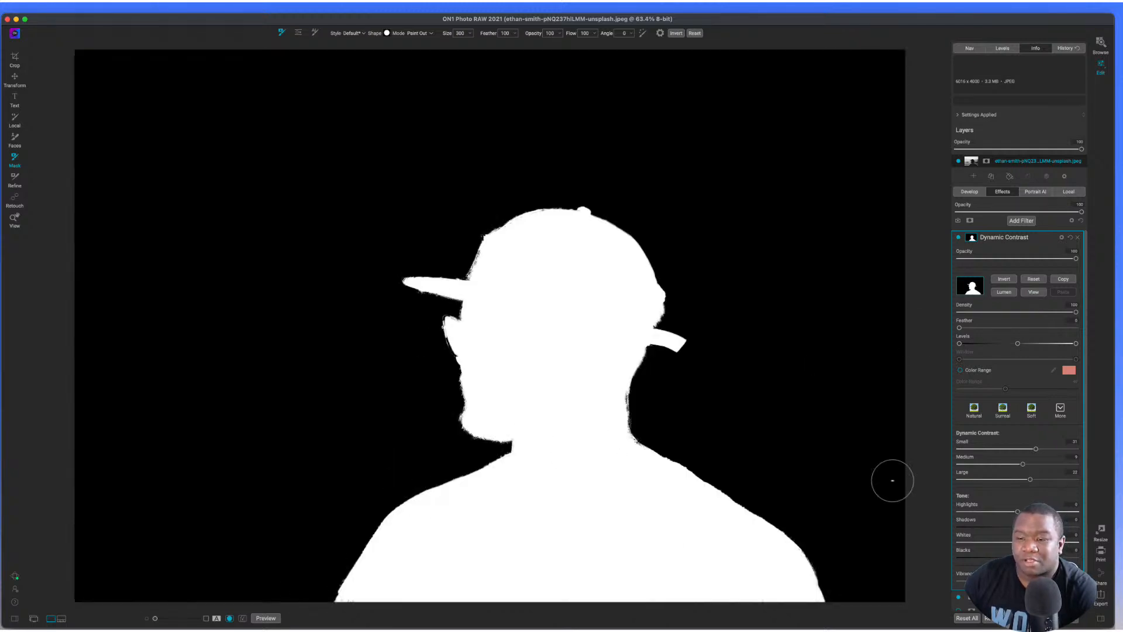
click(1035, 292)
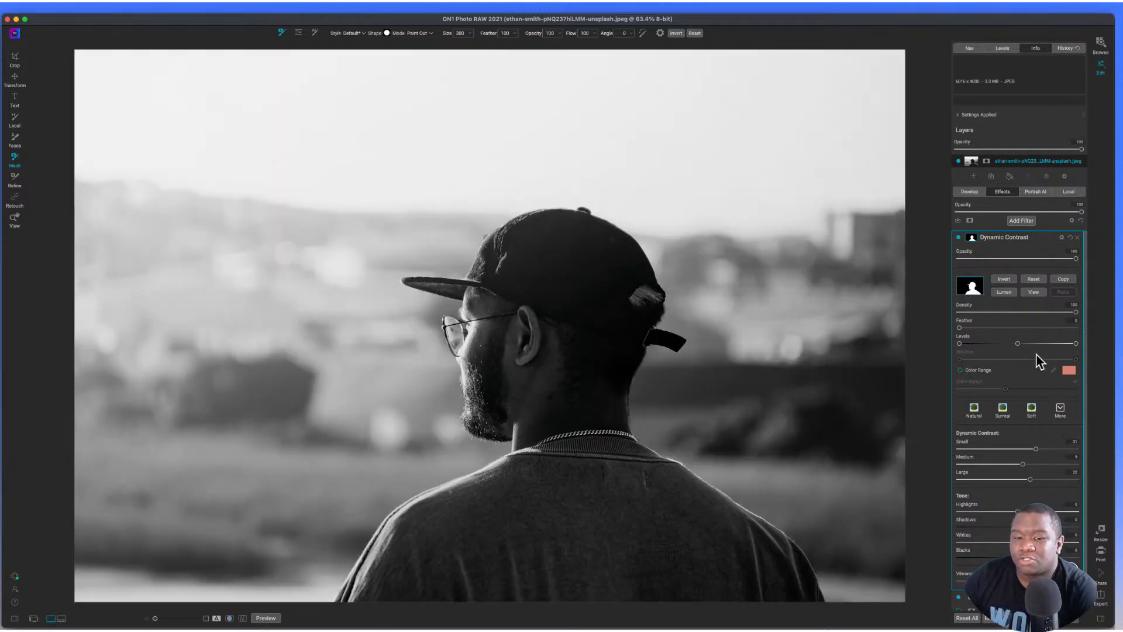
click(991, 239)
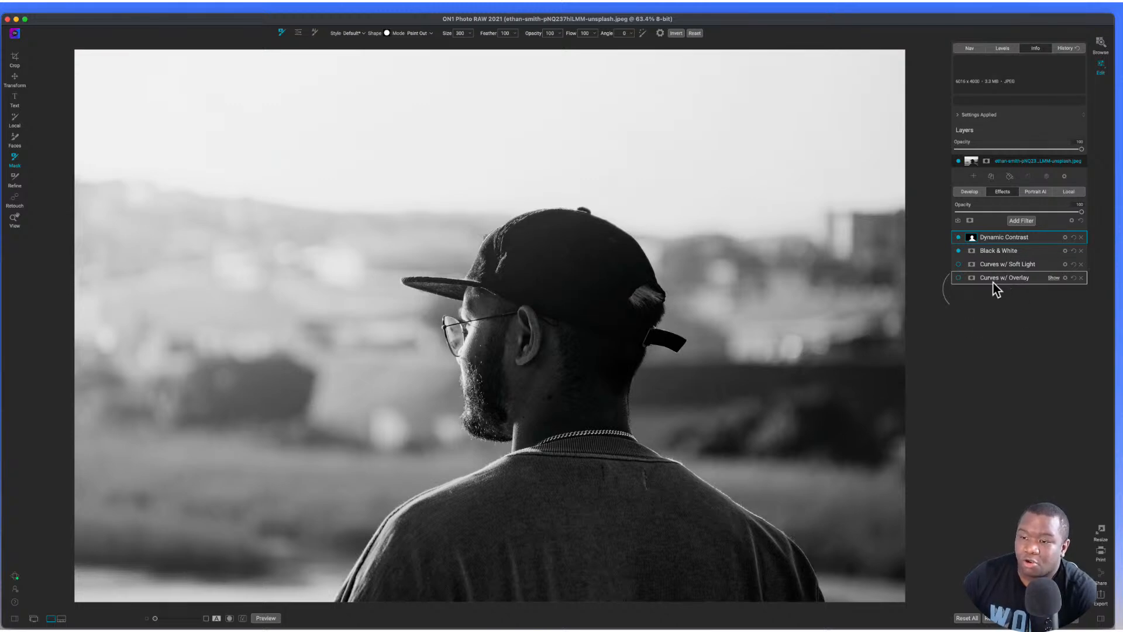
- Expand the Curves w/ Overlay filter and compare it on and off with the Black & White filter temporarily disabled
click(961, 282)
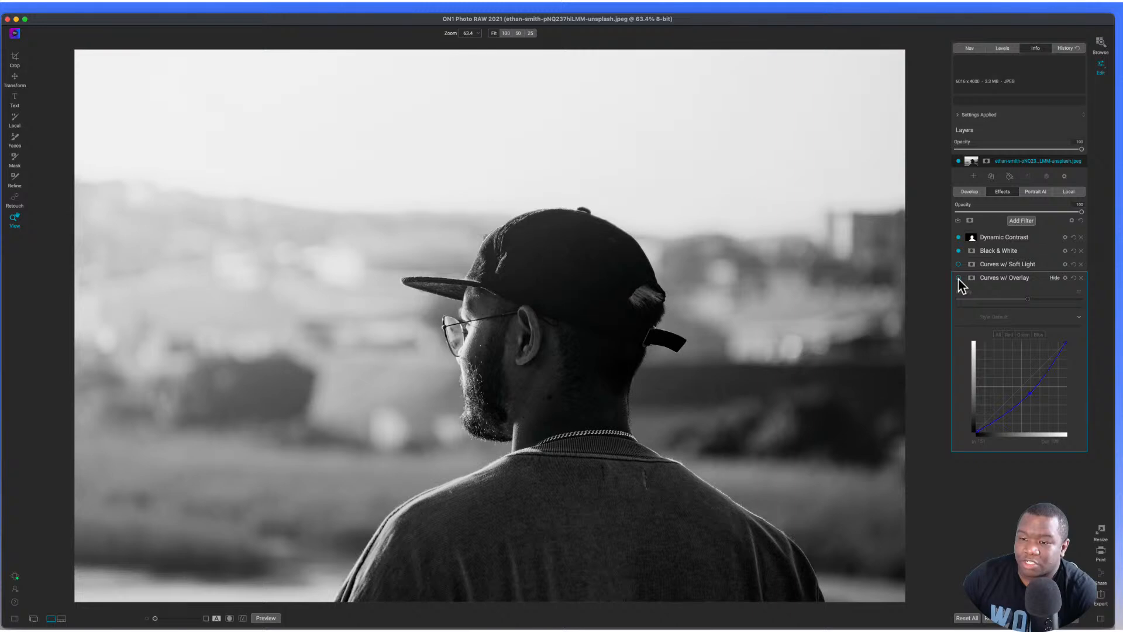
click(958, 278)
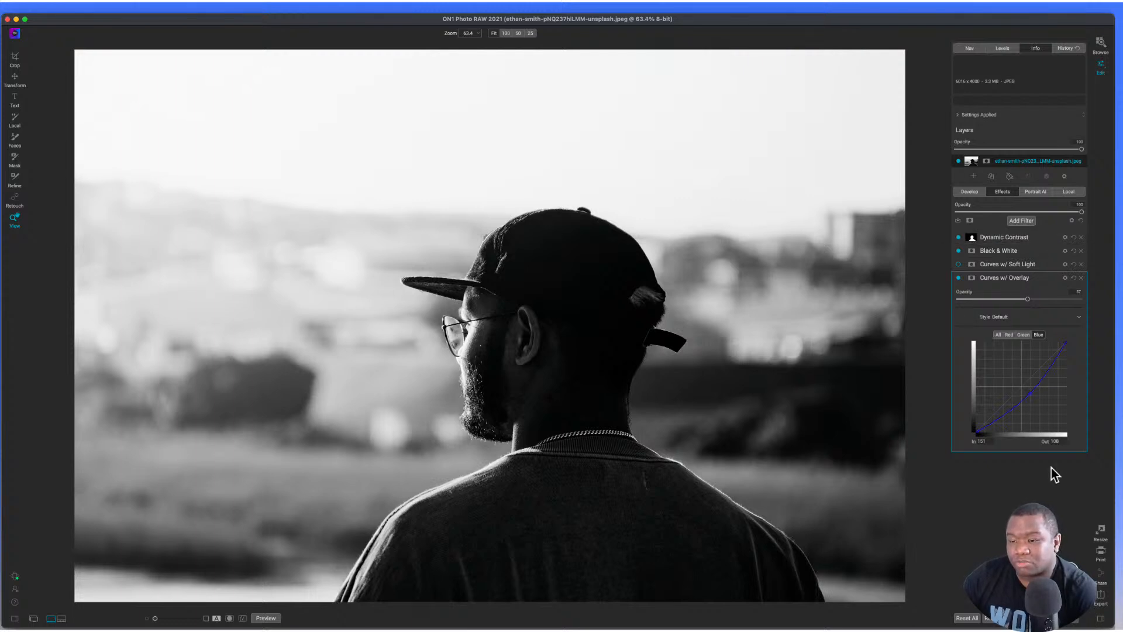
click(957, 250)
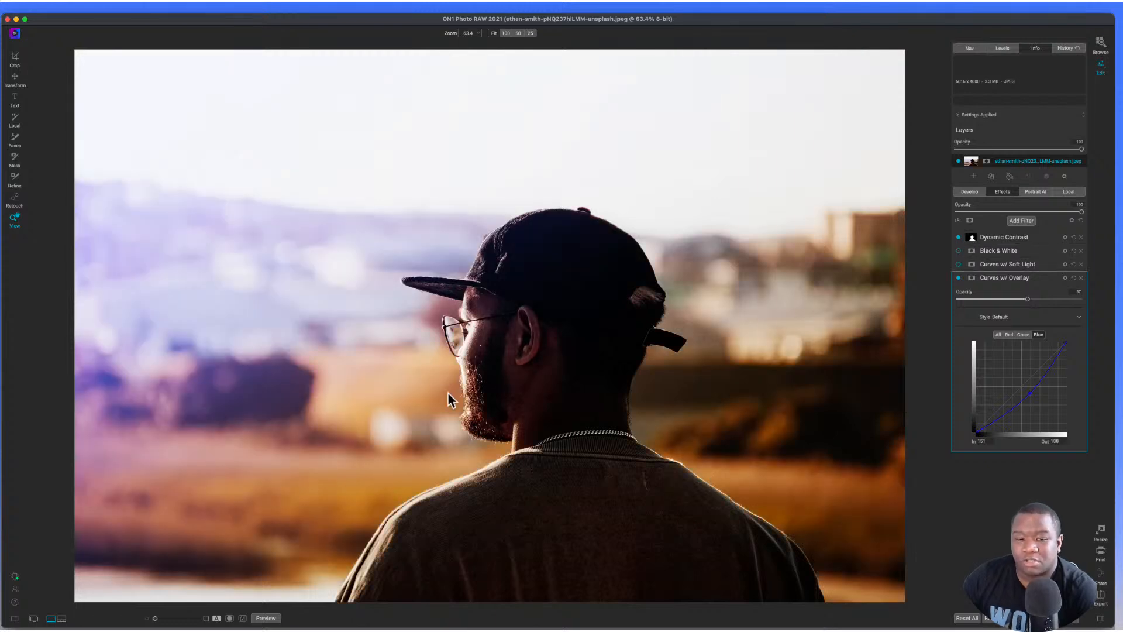
click(958, 277)
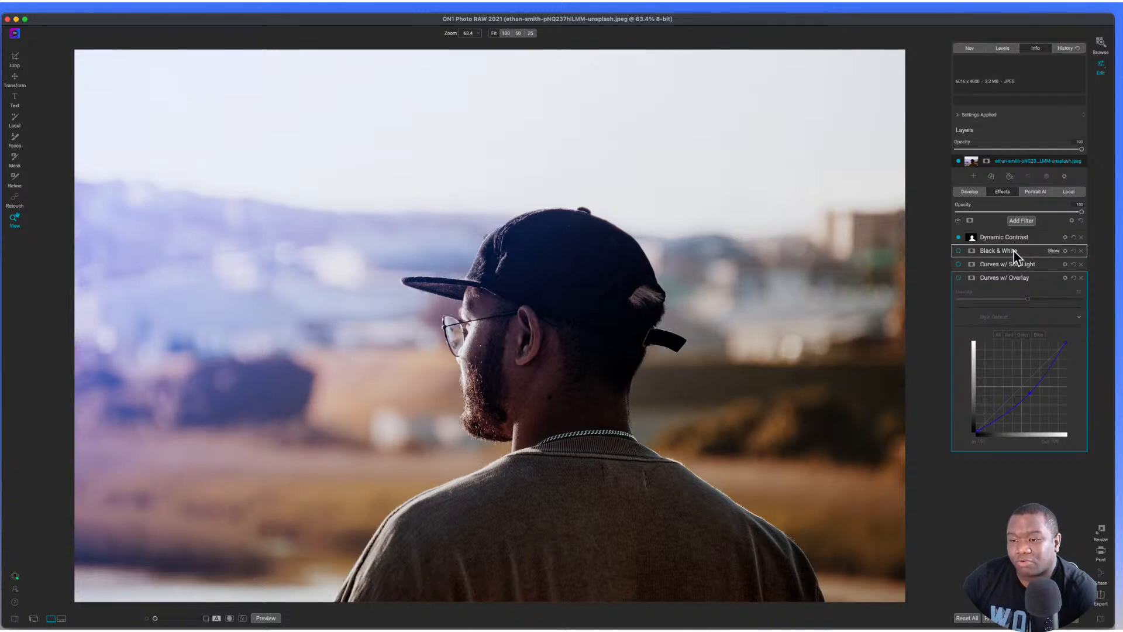
click(959, 252)
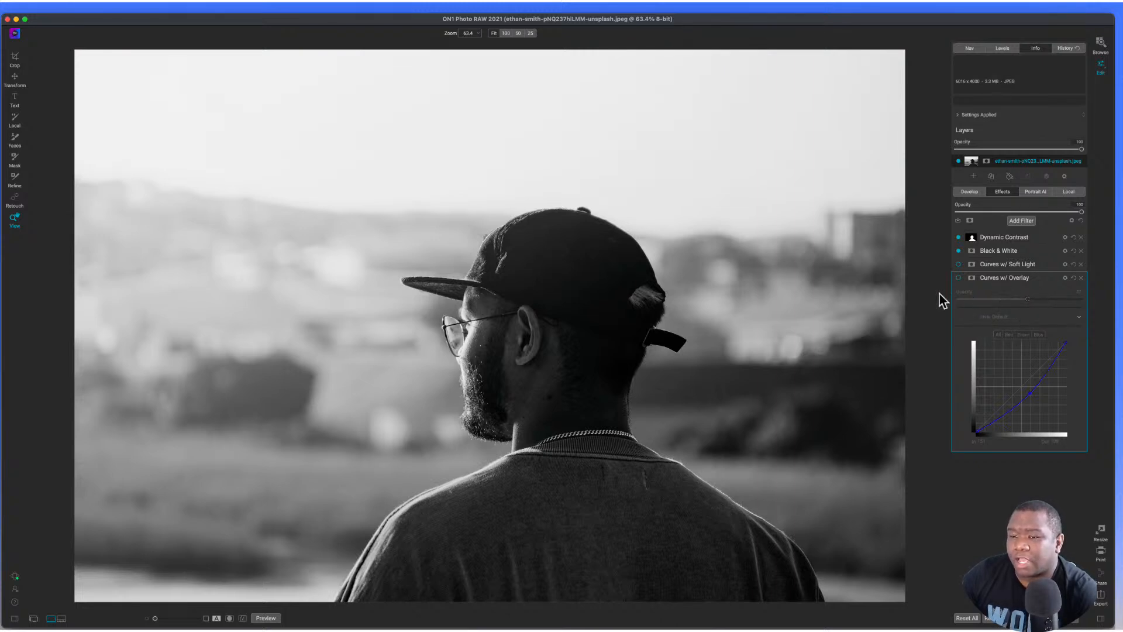
- Try the Curves w/ Overlay filter at full opacity, return it to 57, and turn the filter off
click(957, 278)
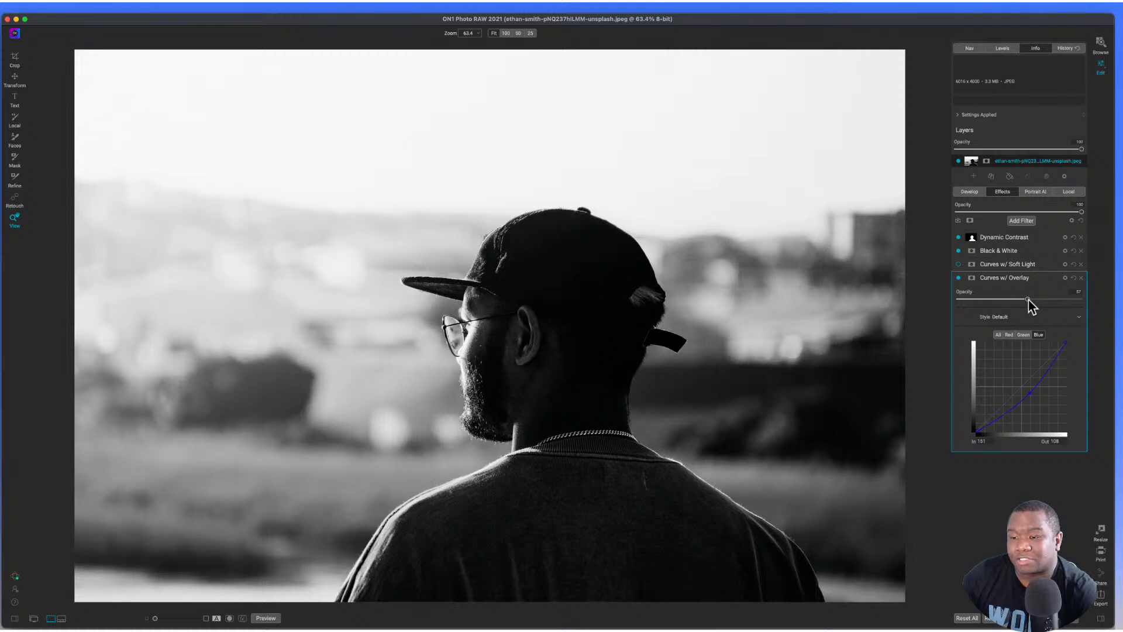
drag(1027, 299, 1087, 301)
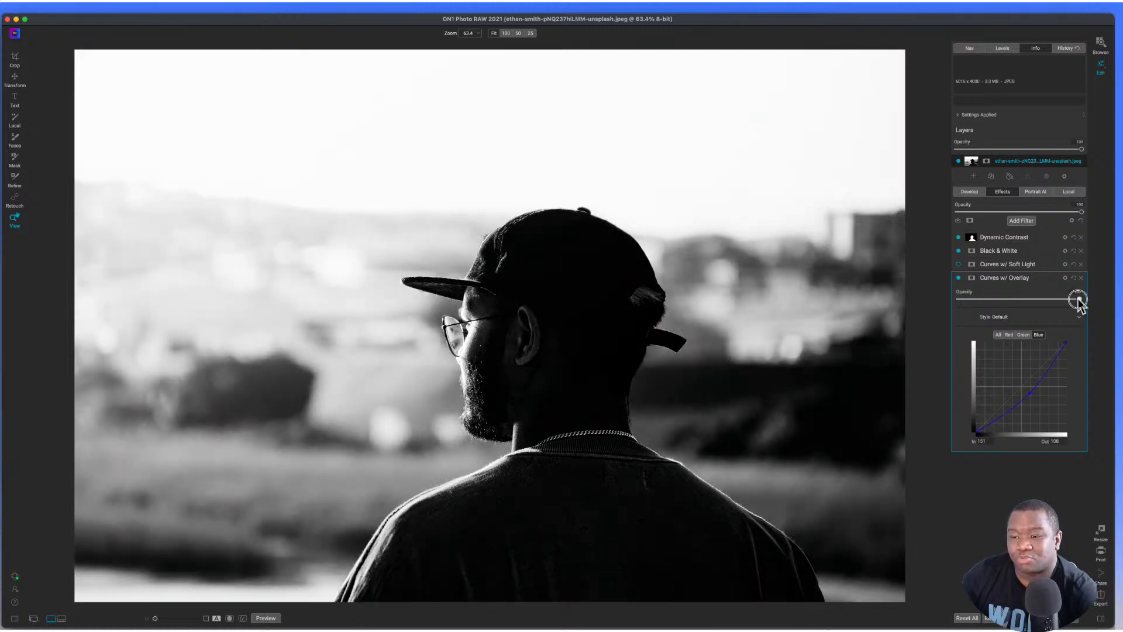
drag(1079, 299, 1027, 305)
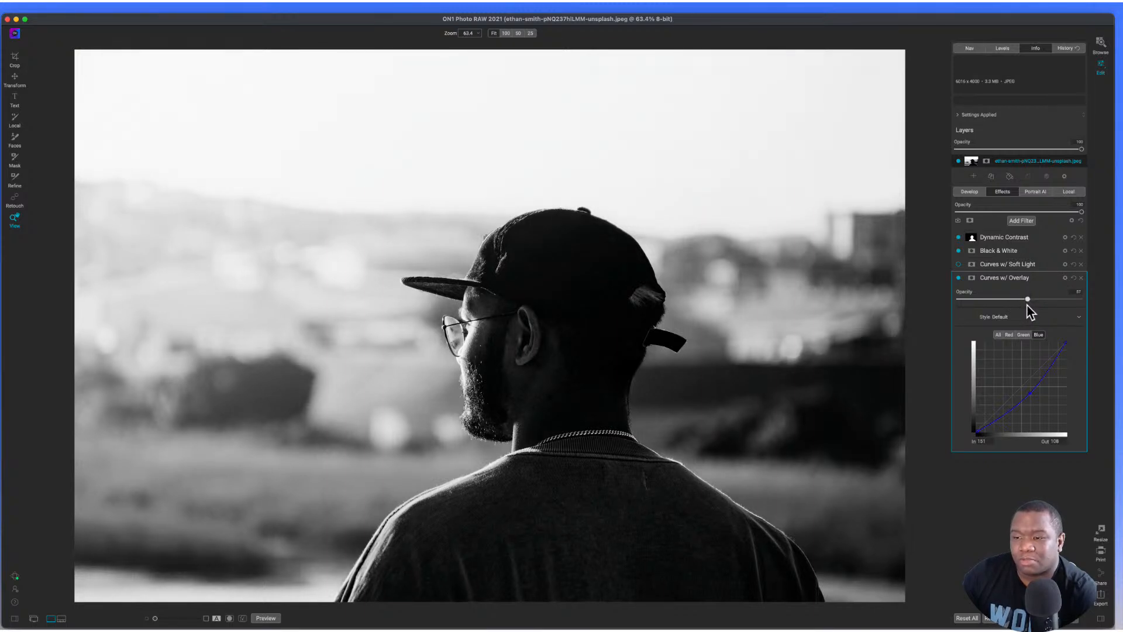
click(959, 279)
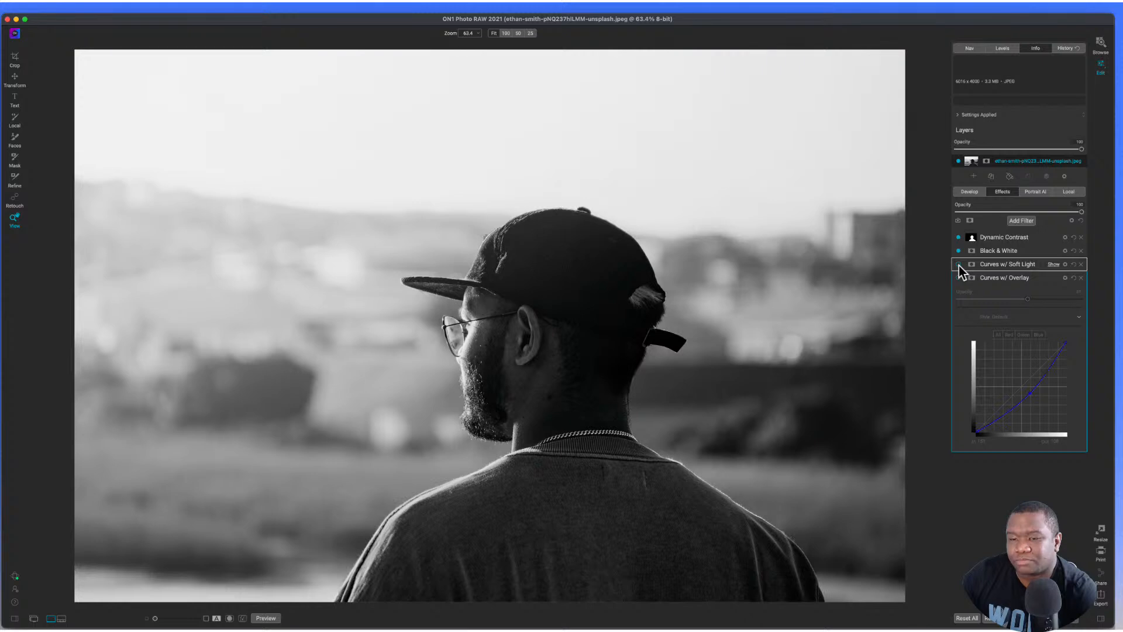
- Compare Curves w/ Soft Light with Curves w/ Overlay on the man's head up close, leaving only Soft Light on and Overlay collapsed
click(959, 266)
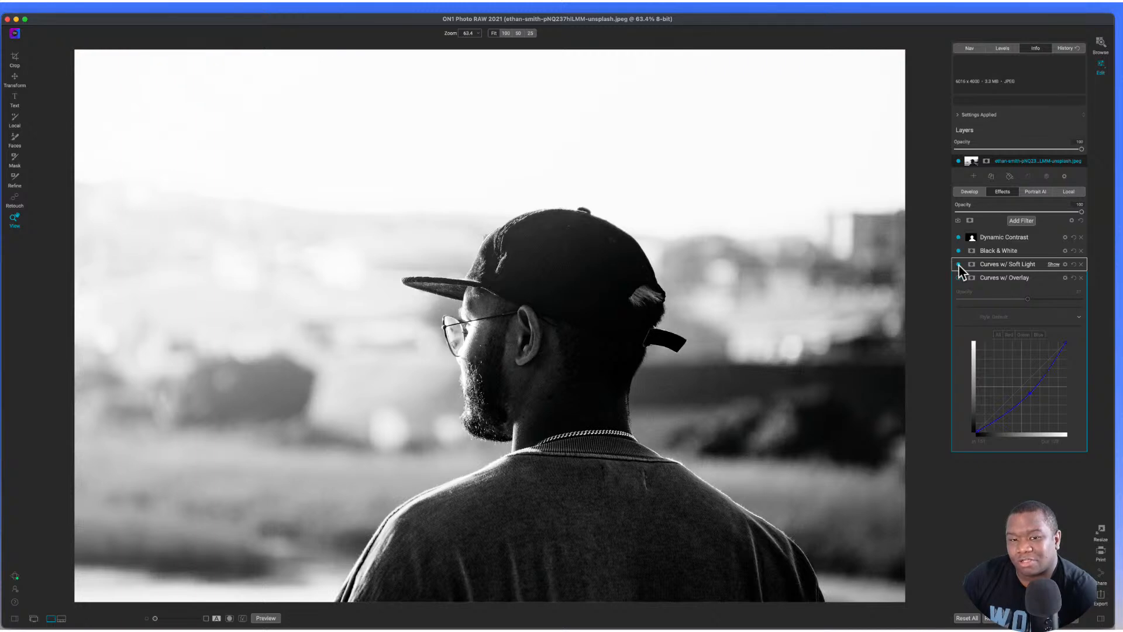
click(563, 299)
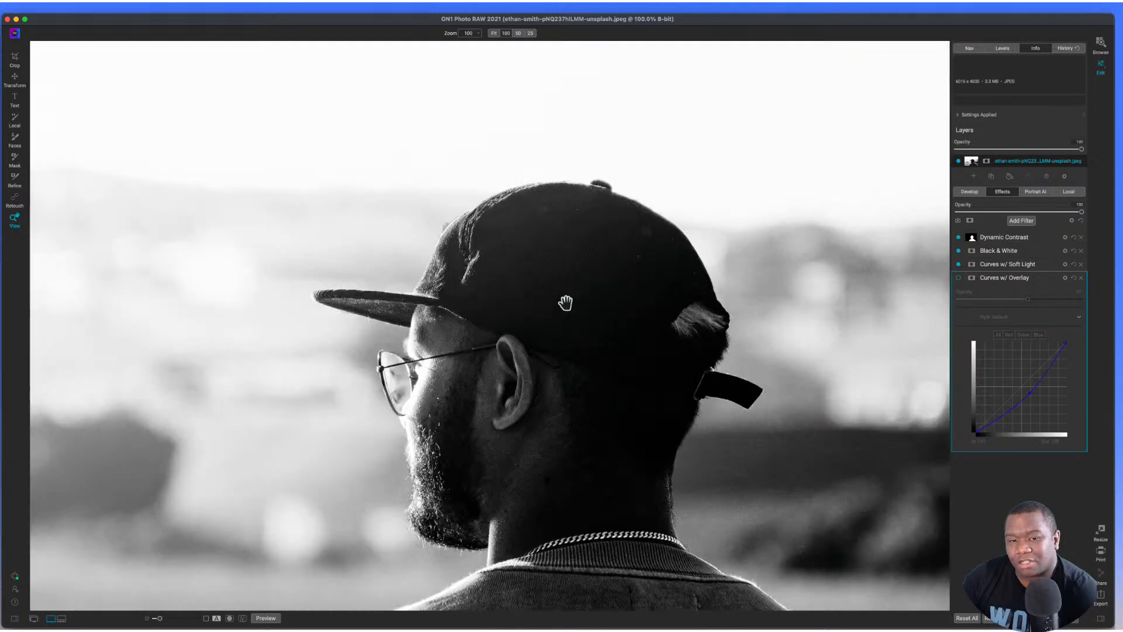
click(958, 265)
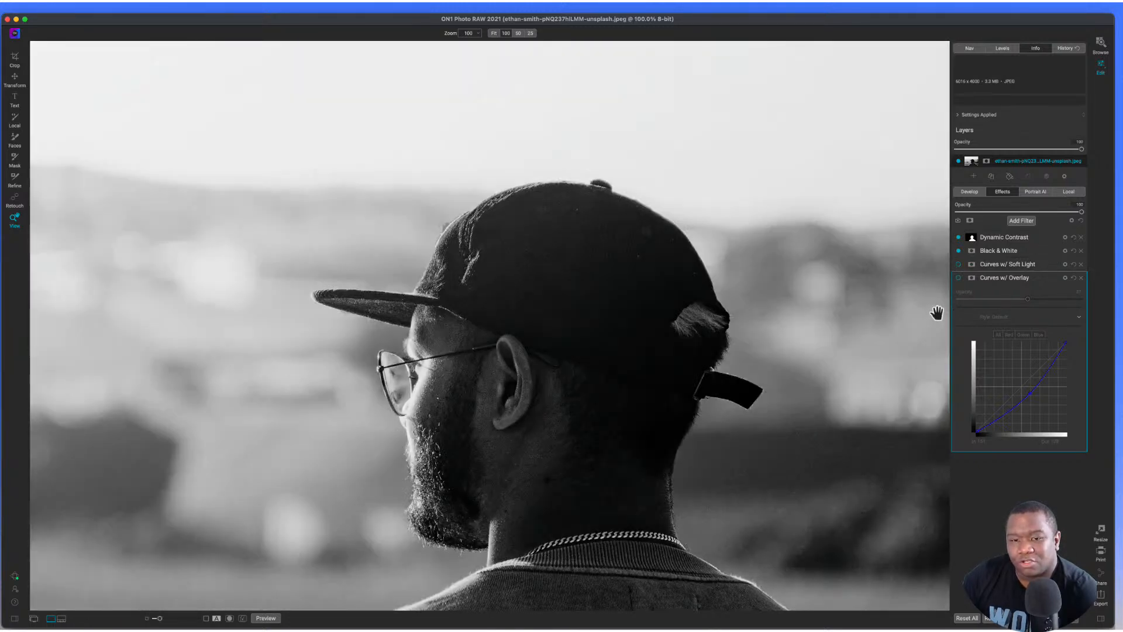
click(958, 278)
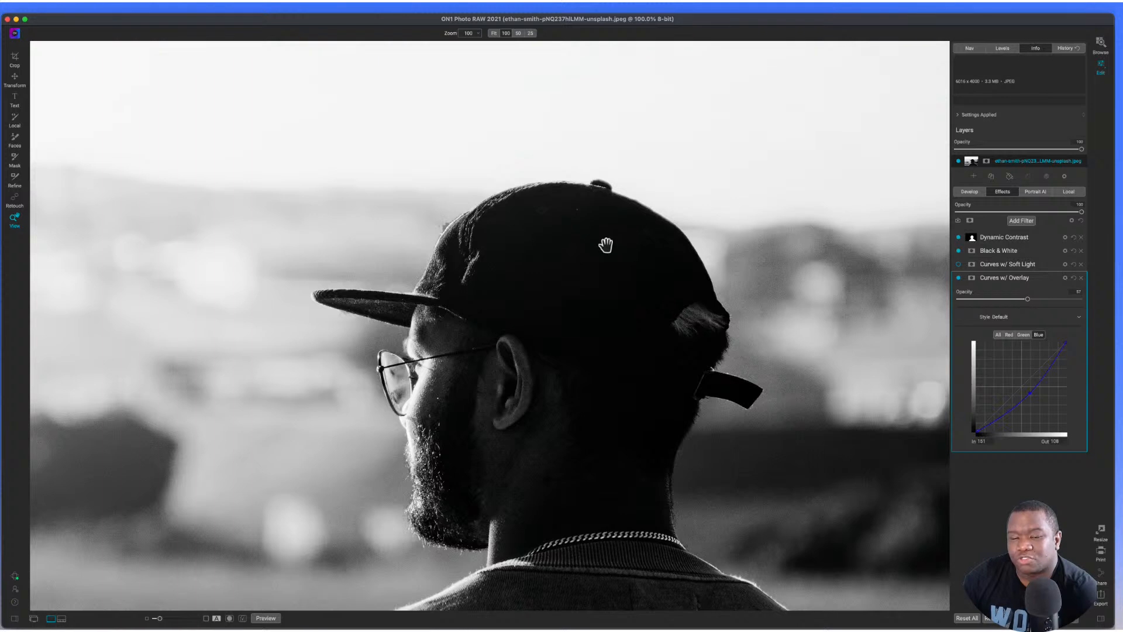
click(957, 277)
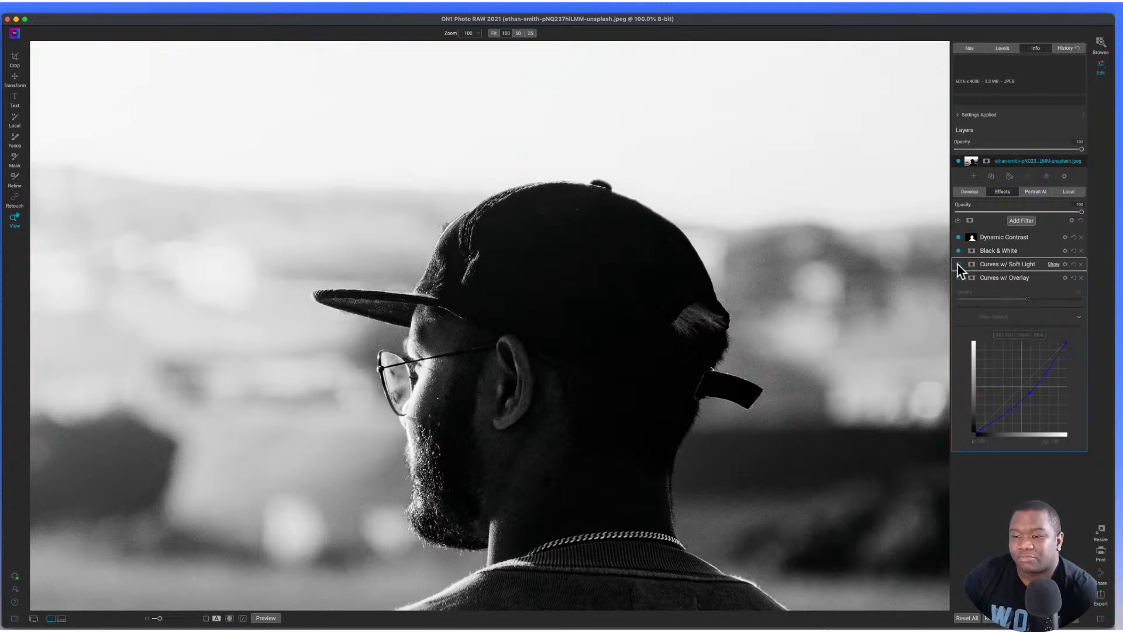
click(958, 263)
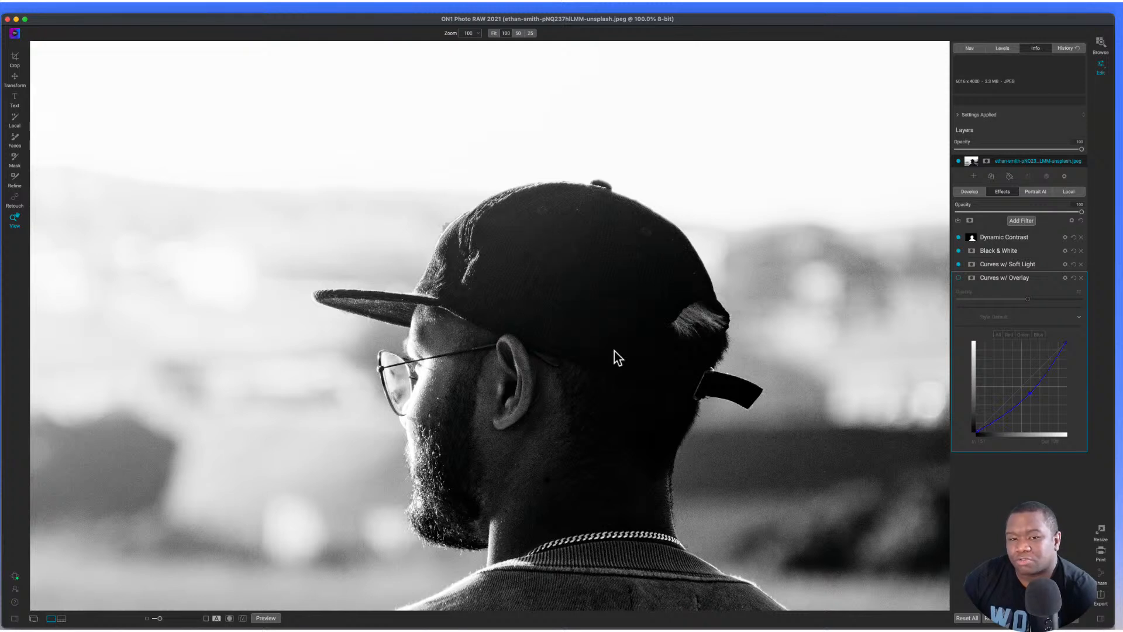
click(578, 259)
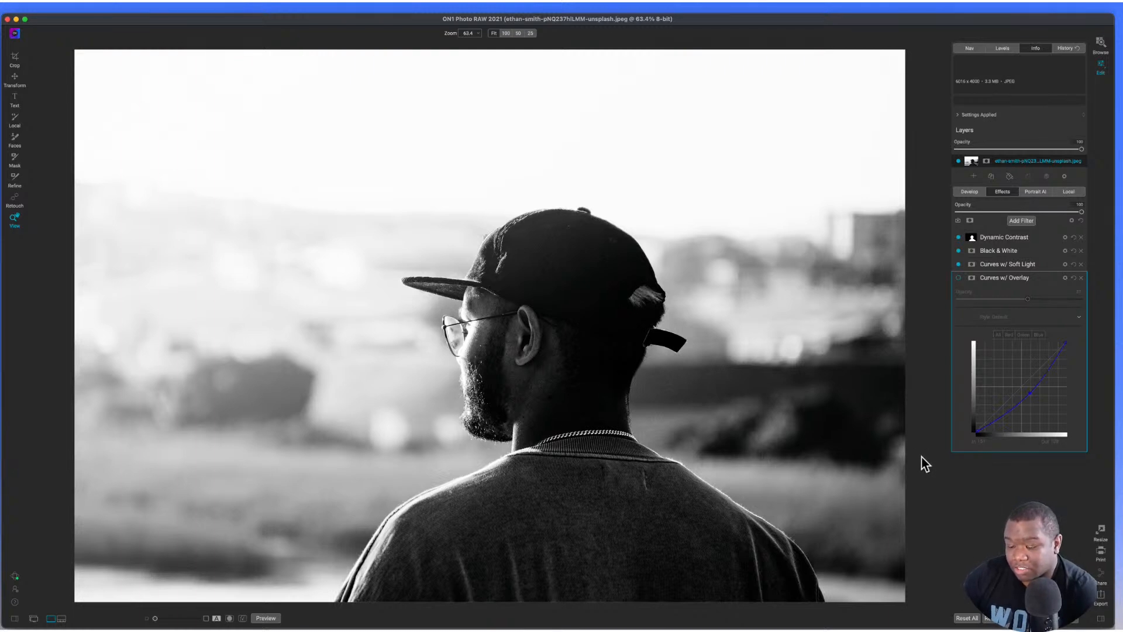
click(1032, 279)
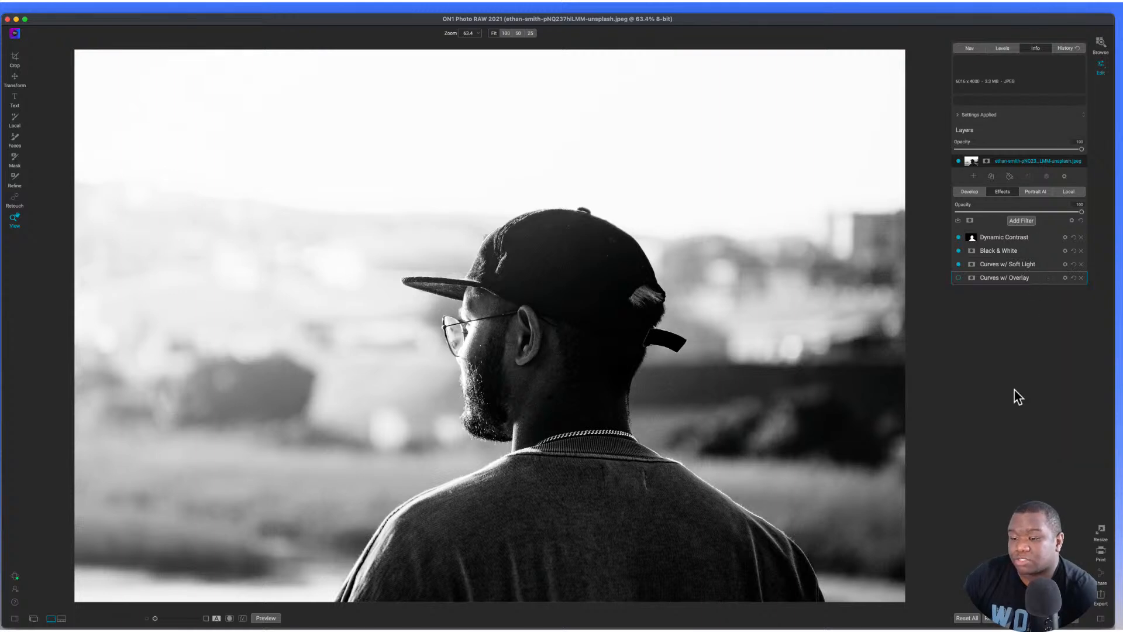
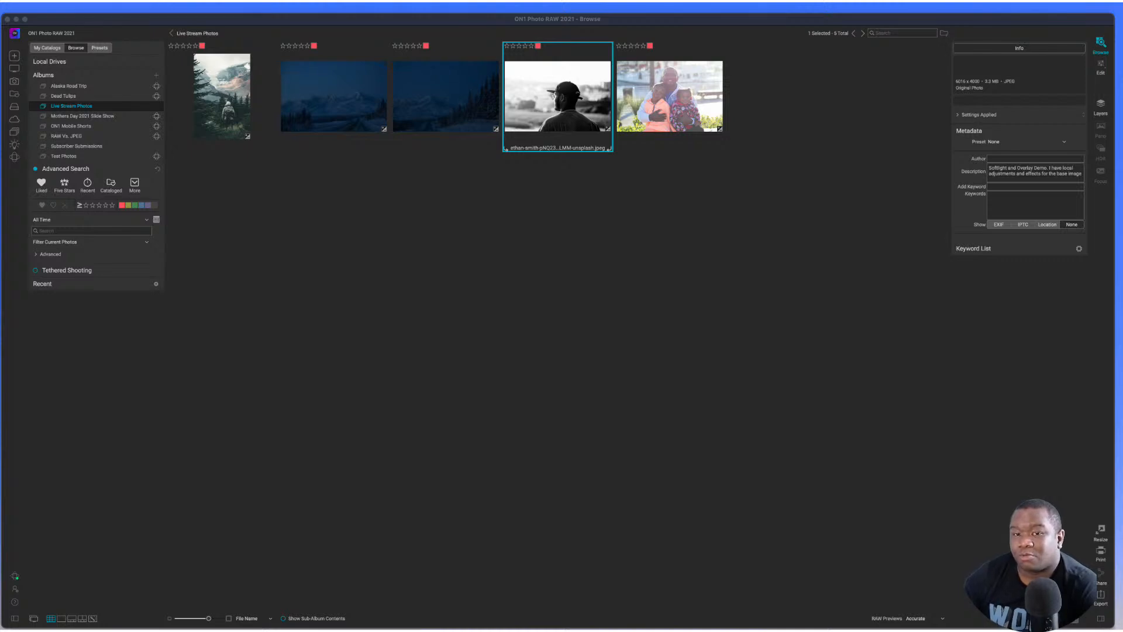
- Open the family photo Queen Marry Chill-25.NEF for editing, and turn on and expand its Curves w/ Multiply filter
click(666, 112)
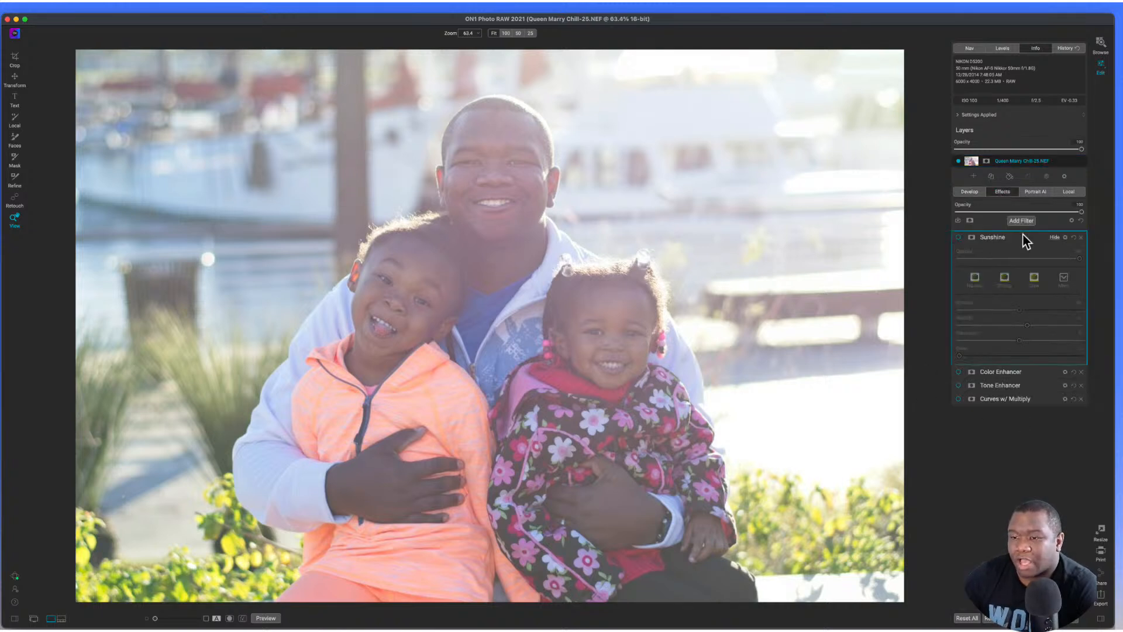
click(1023, 241)
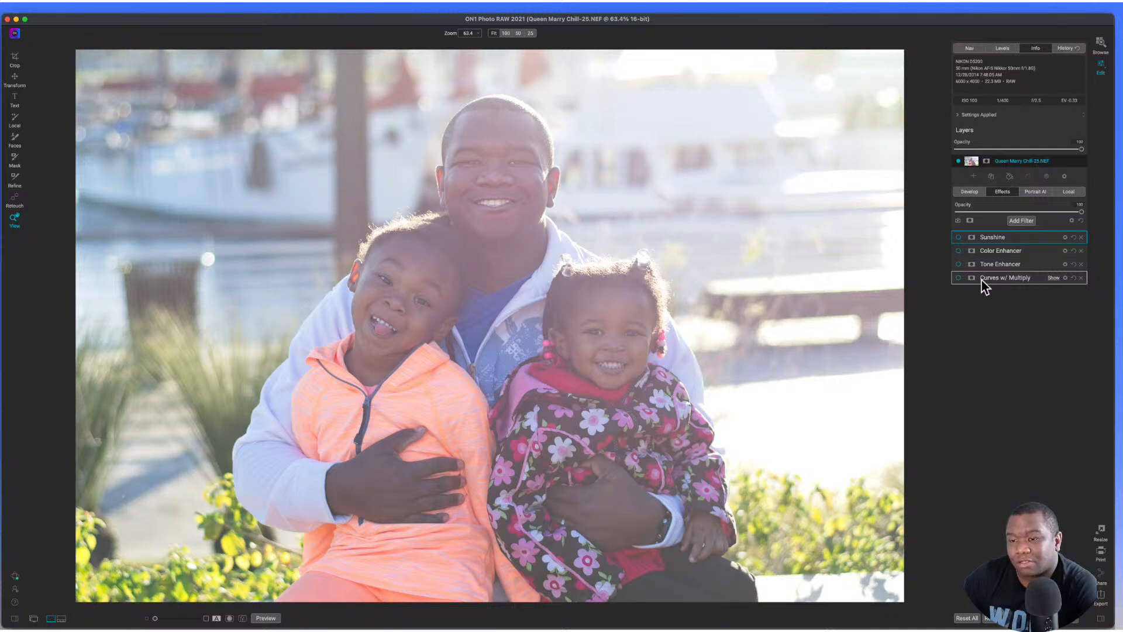
click(958, 277)
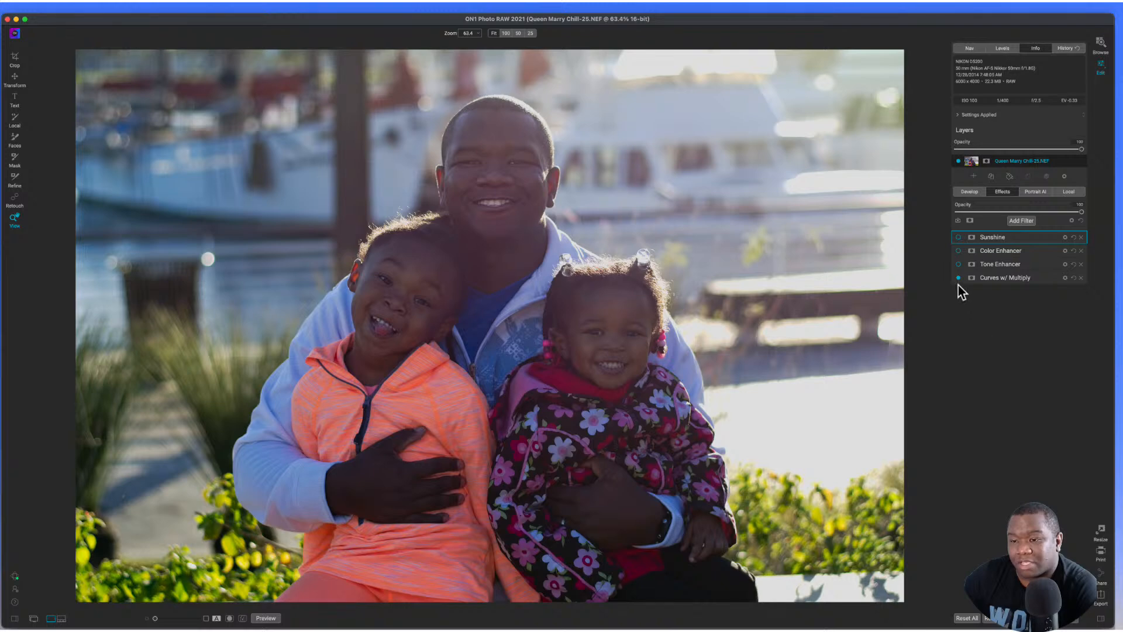
click(994, 278)
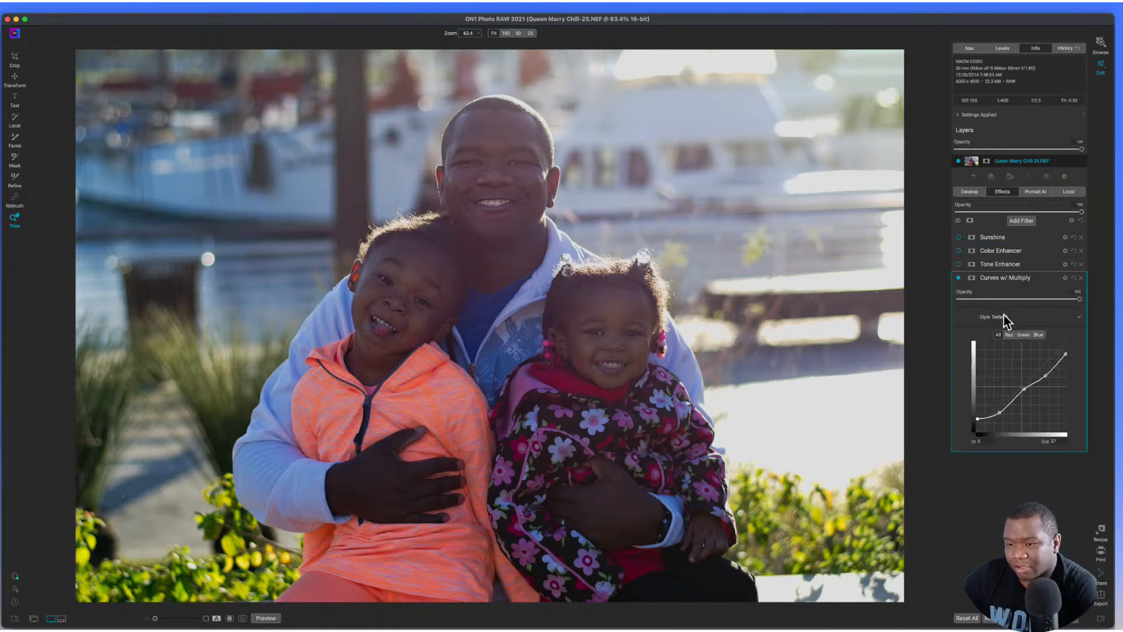
- Turn off the Curves w/ Multiply filter and lower the photo's Highlights to about -75 in the Develop adjustments
click(958, 278)
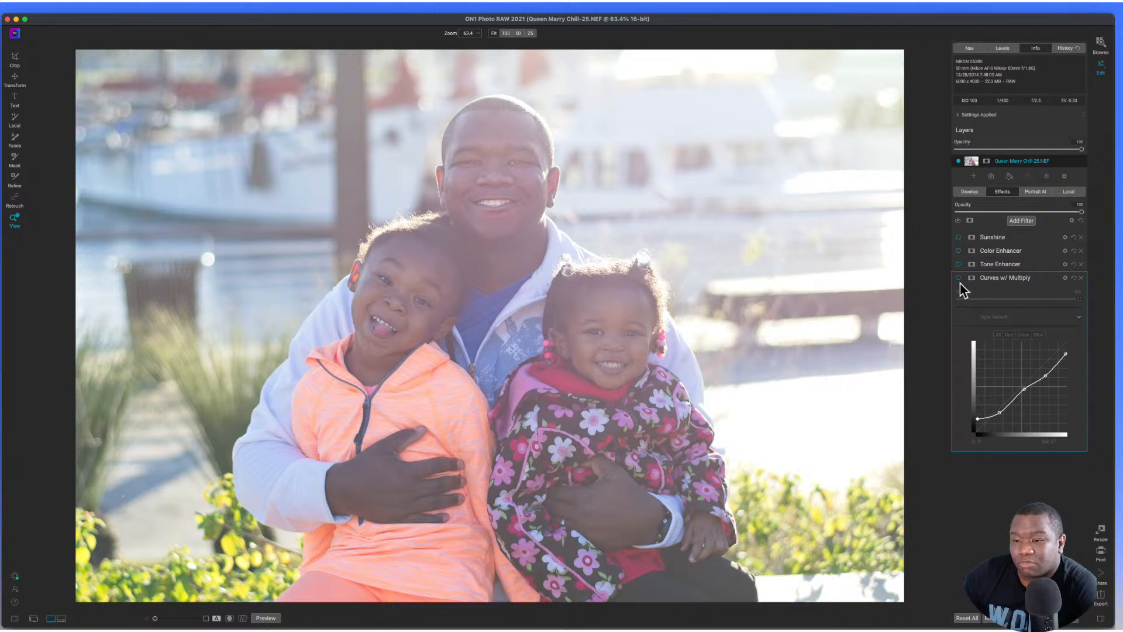
click(972, 192)
drag(1019, 336, 972, 342)
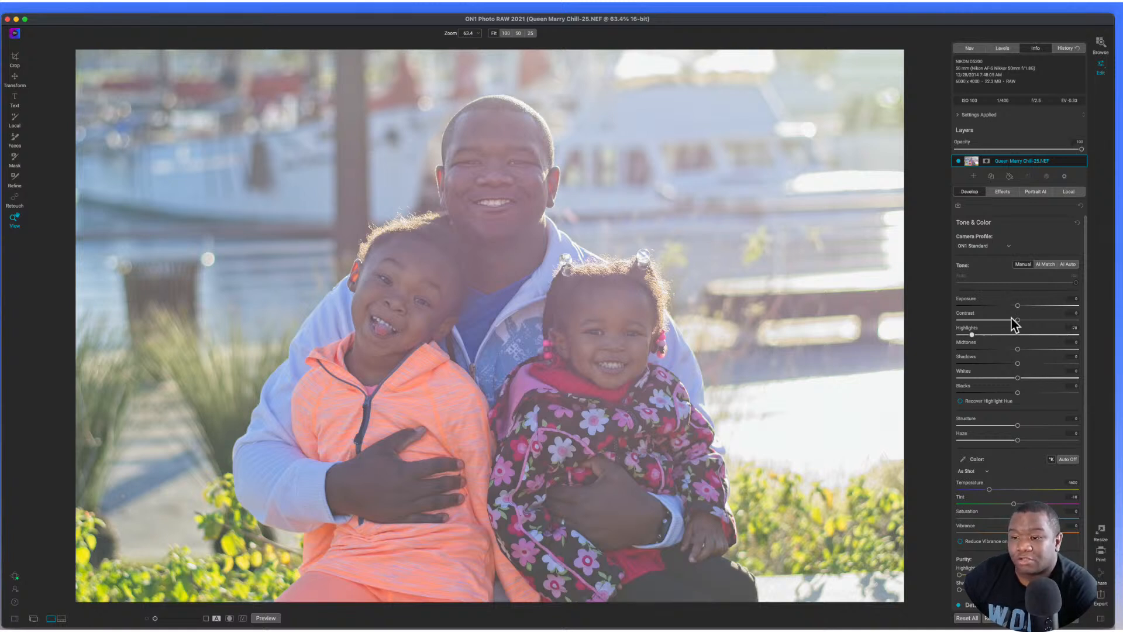
- Reset the photo's Highlights to 0, and turn on the Curves w/ Multiply filter, checking its blending options
double_click(975, 330)
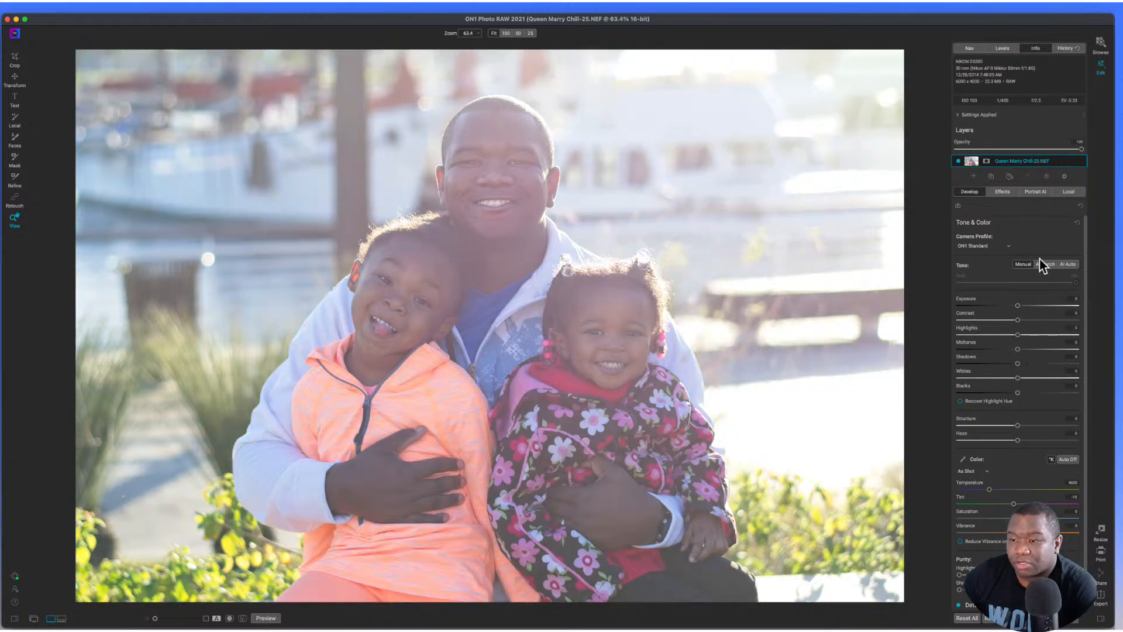
click(1005, 193)
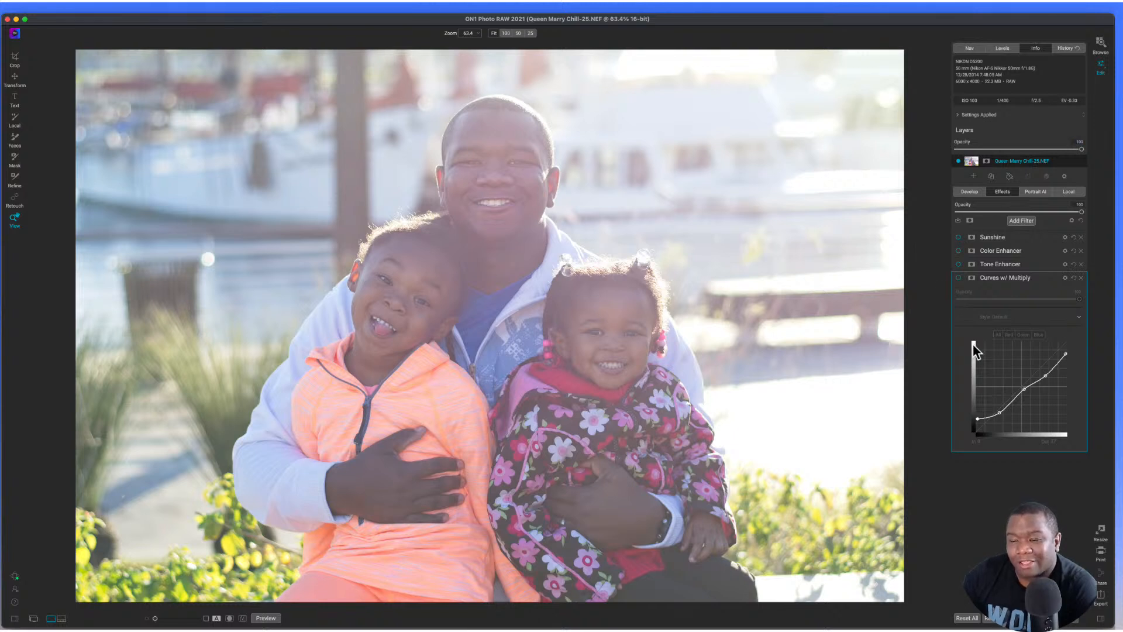
mouse_move(959, 279)
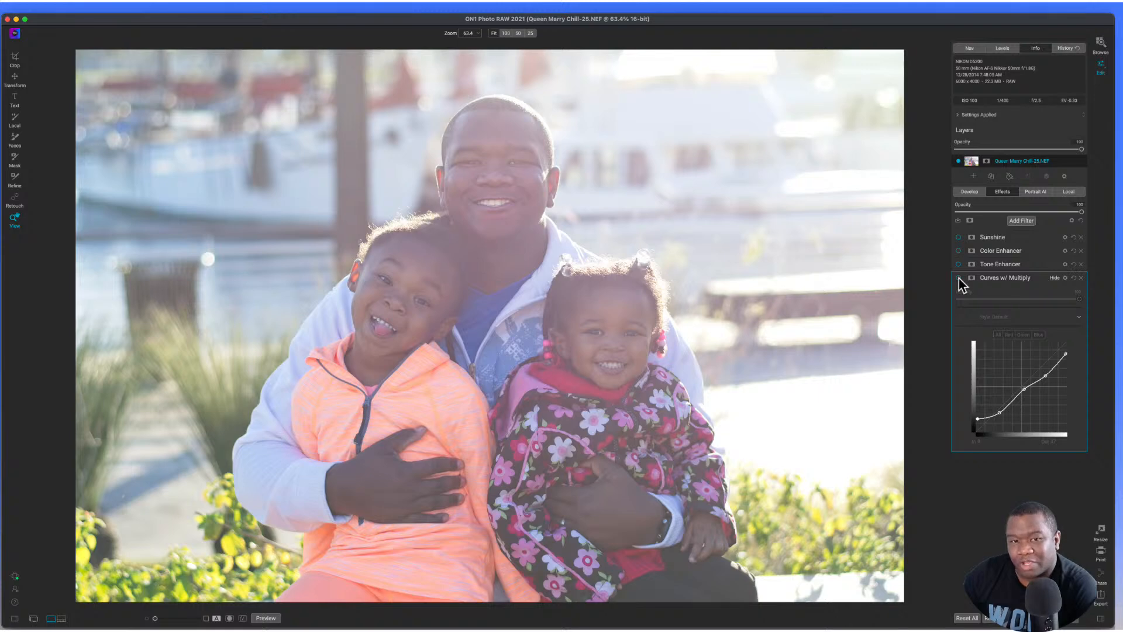
click(959, 278)
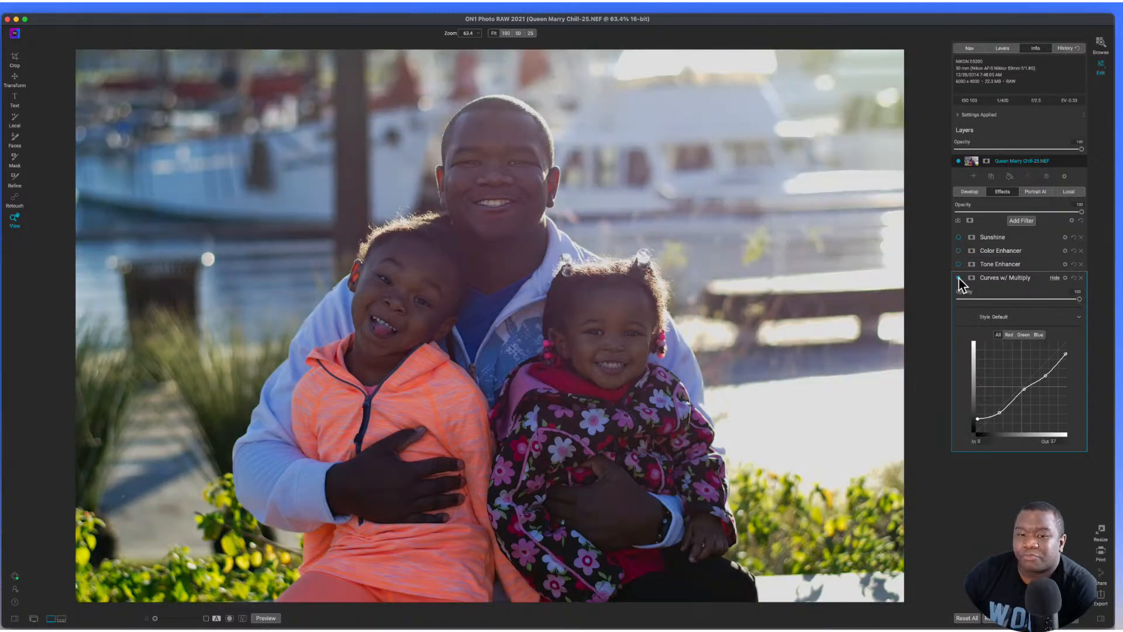
click(1065, 279)
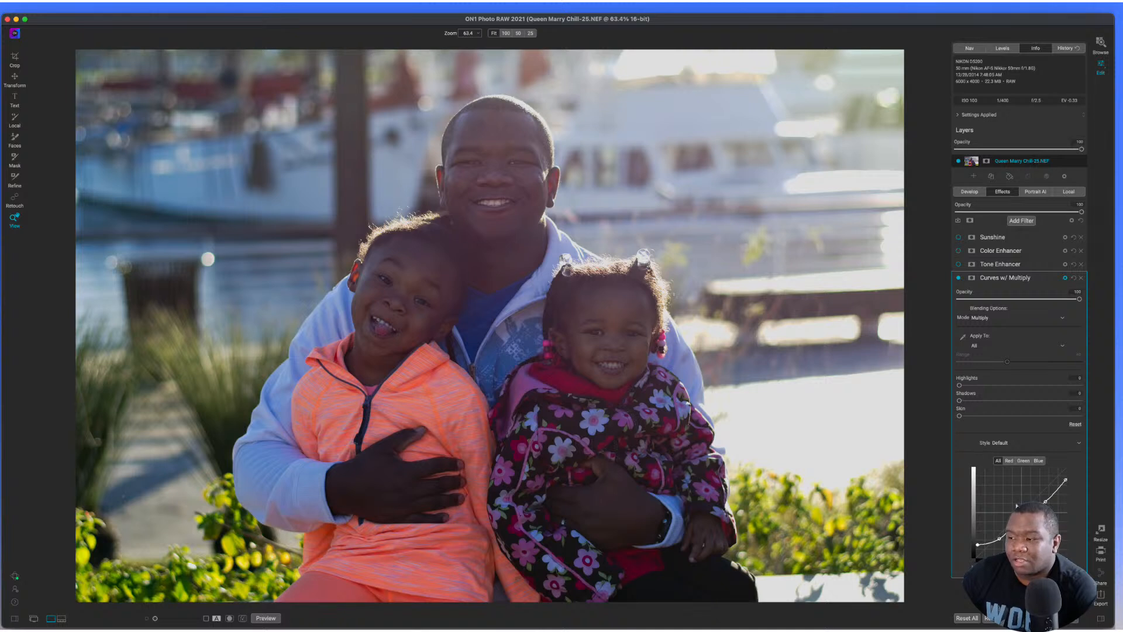
click(1065, 278)
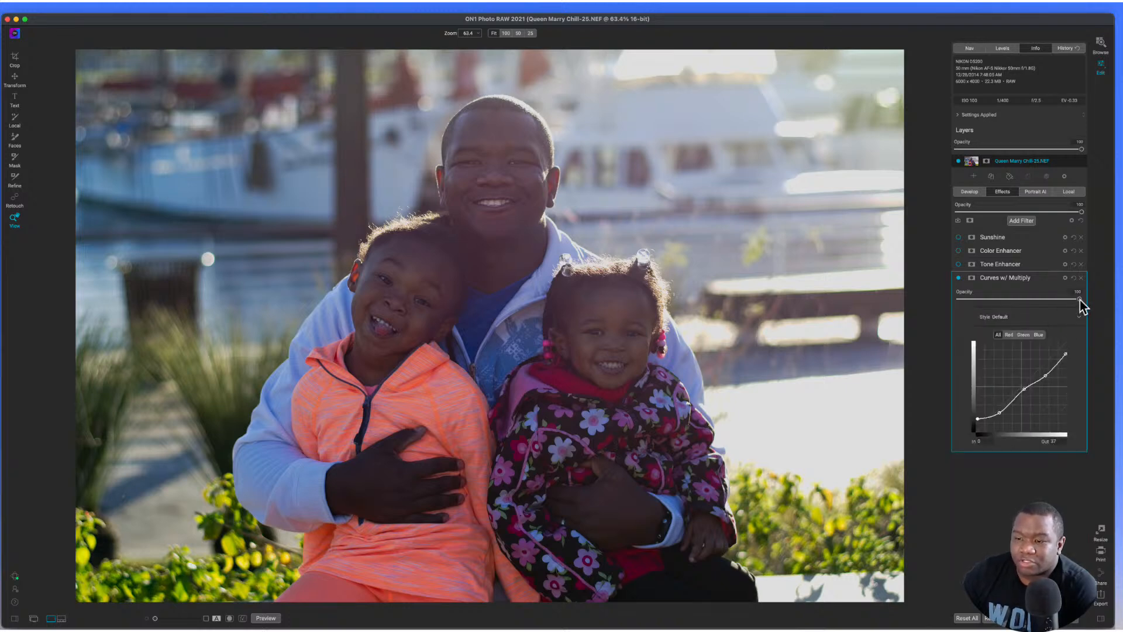
- Try the Curves w/ Multiply filter at about 69 opacity, turn on Tone Enhancer, and return the Curves opacity to 100
drag(1079, 300, 1053, 301)
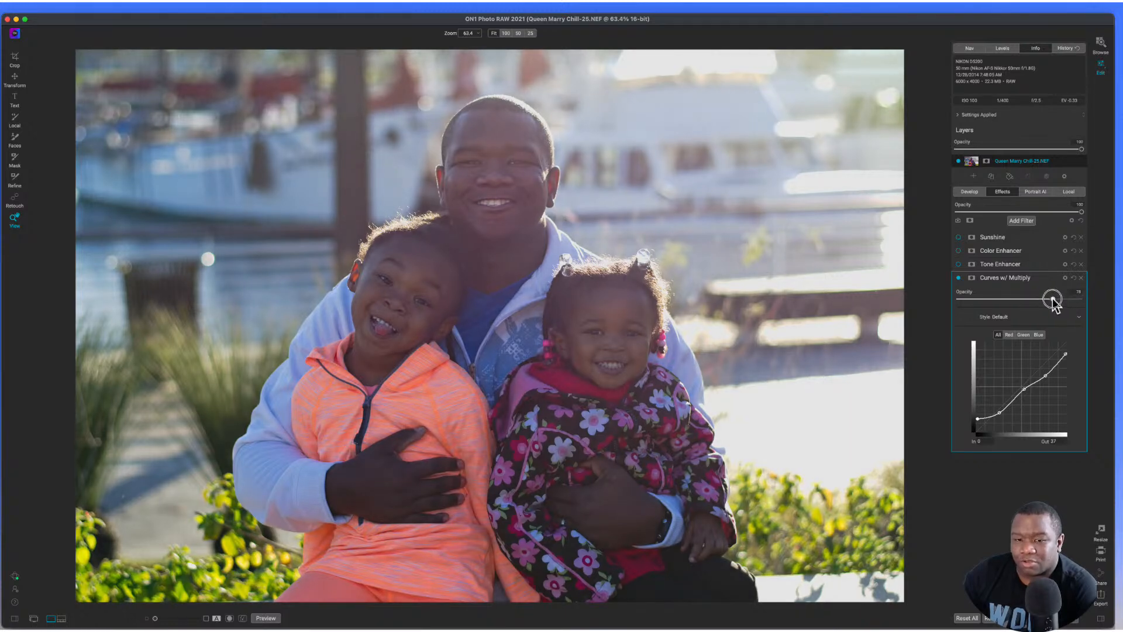
drag(1053, 301, 1041, 300)
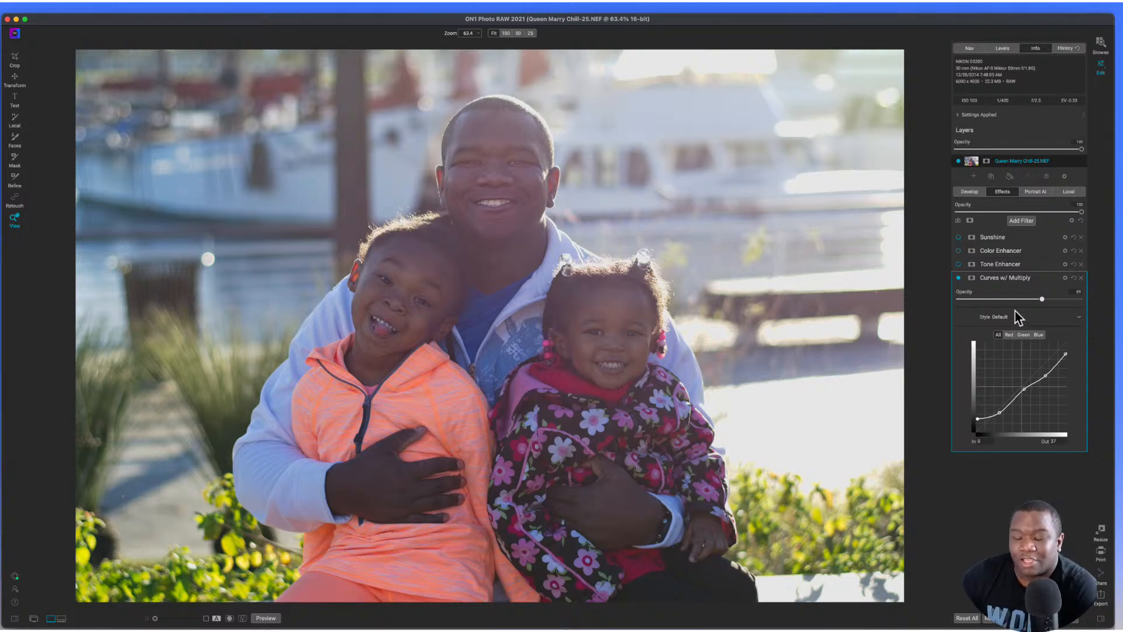
click(958, 265)
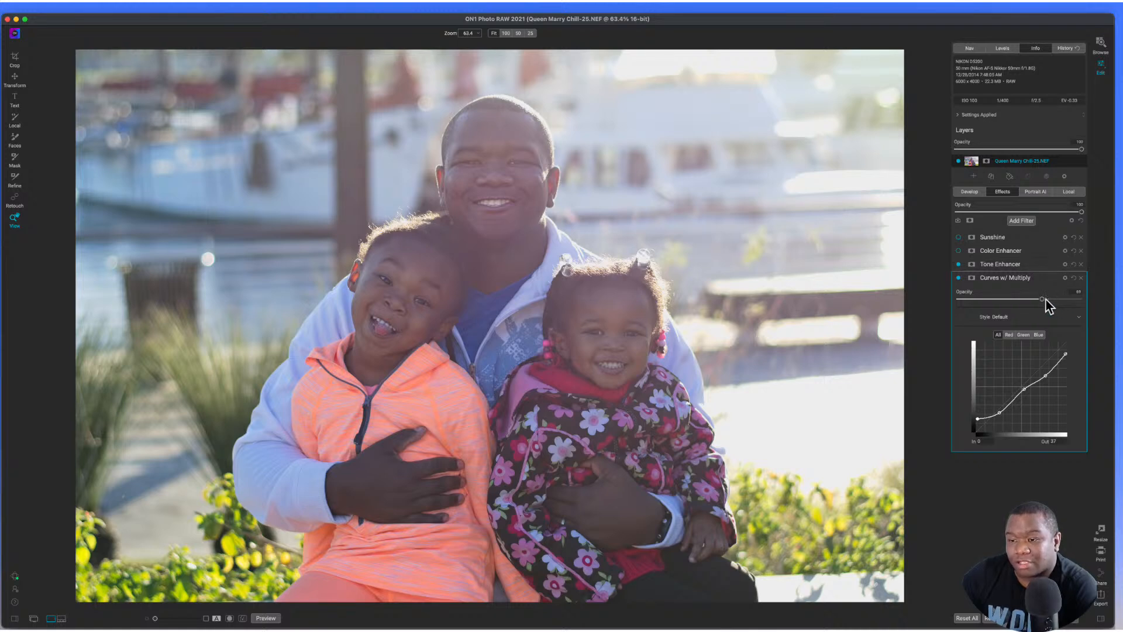
drag(1042, 299, 1084, 301)
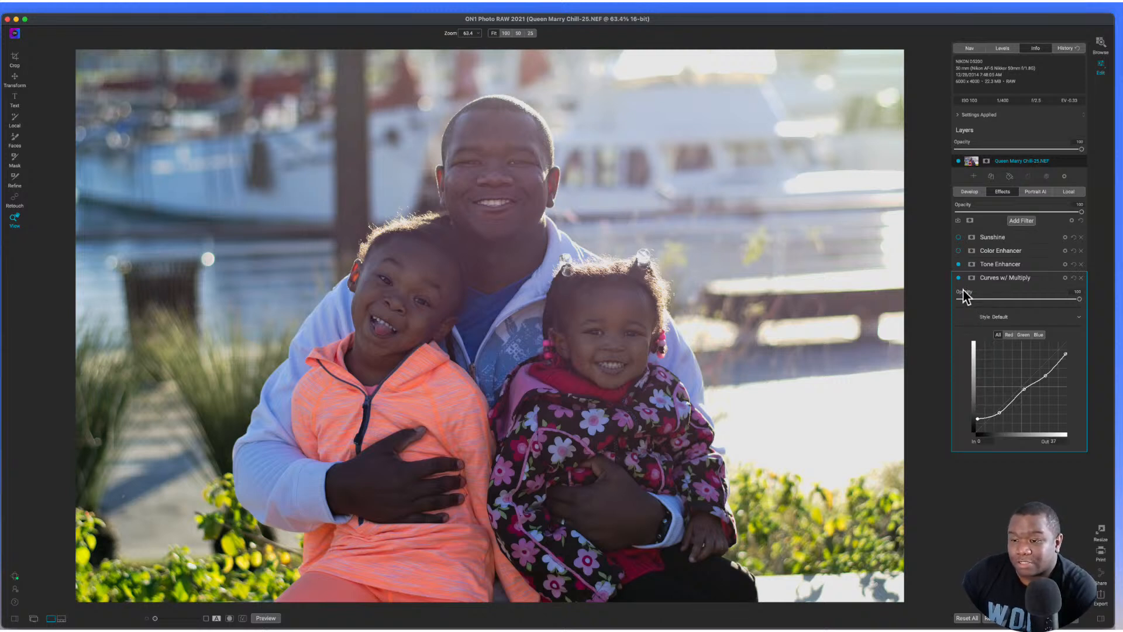
- Try Curves w/ Multiply above Tone Enhancer in the filter stack, compare it off and on, and move it back below
click(1009, 281)
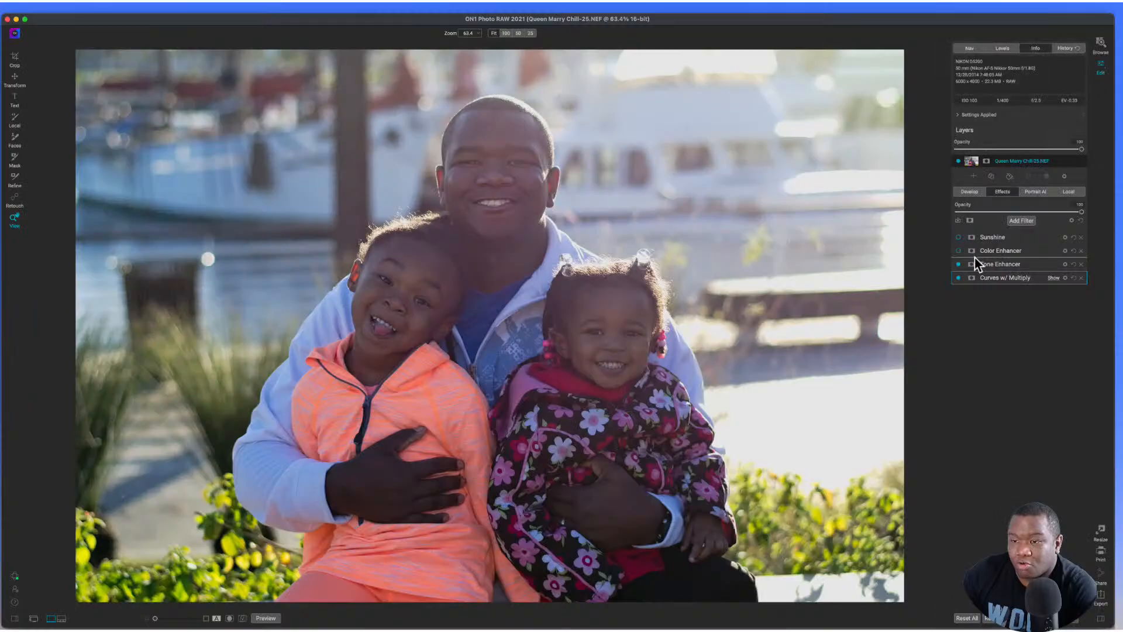
drag(975, 257, 974, 257)
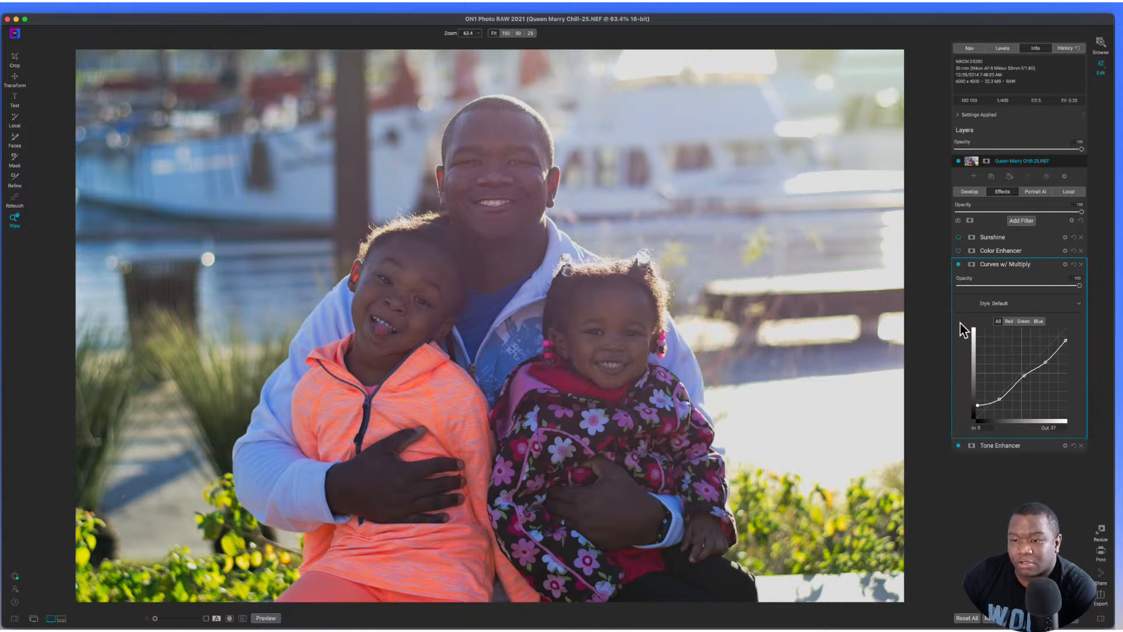
click(958, 265)
click(958, 264)
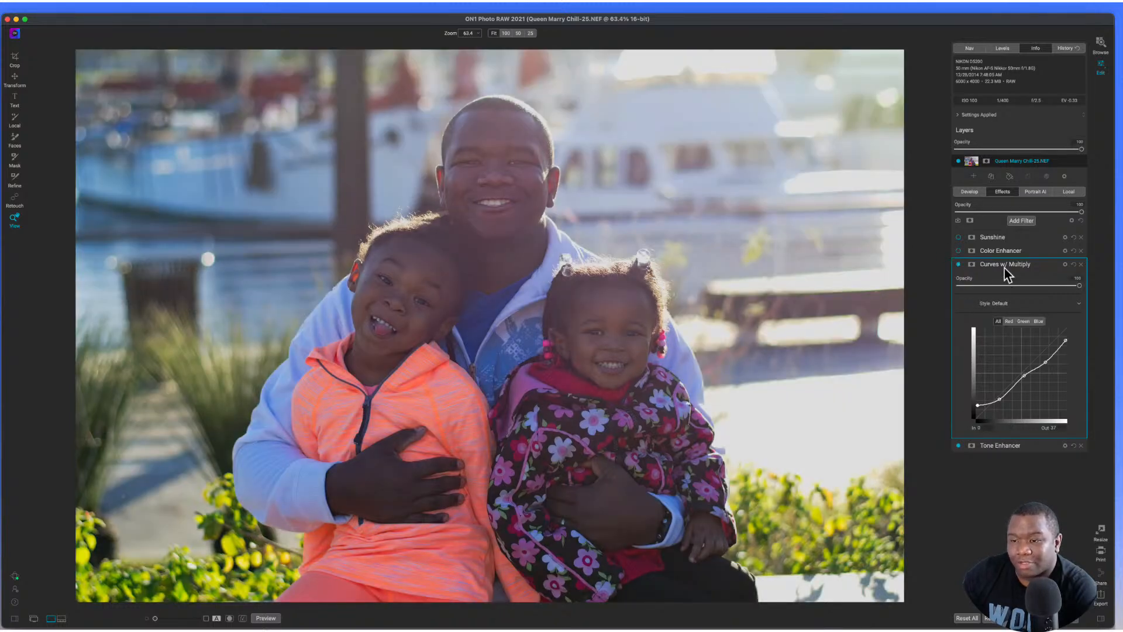
drag(1006, 266, 1014, 394)
drag(508, 352, 485, 298)
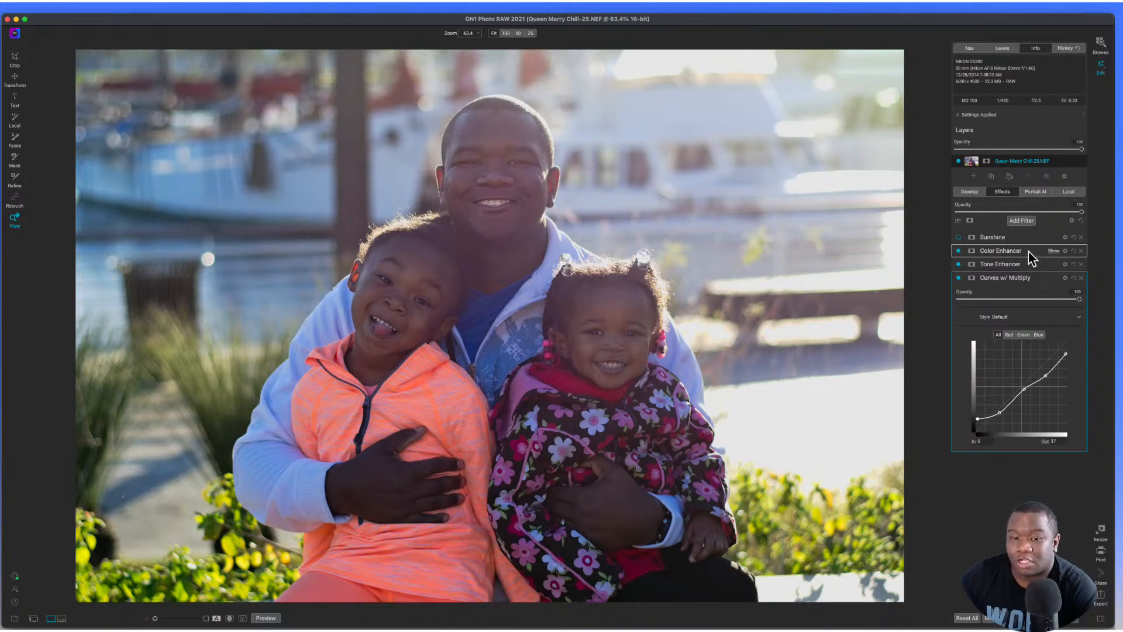
- Expand the Color Enhancer filter and compare the family photo with the filter off and on
click(1012, 251)
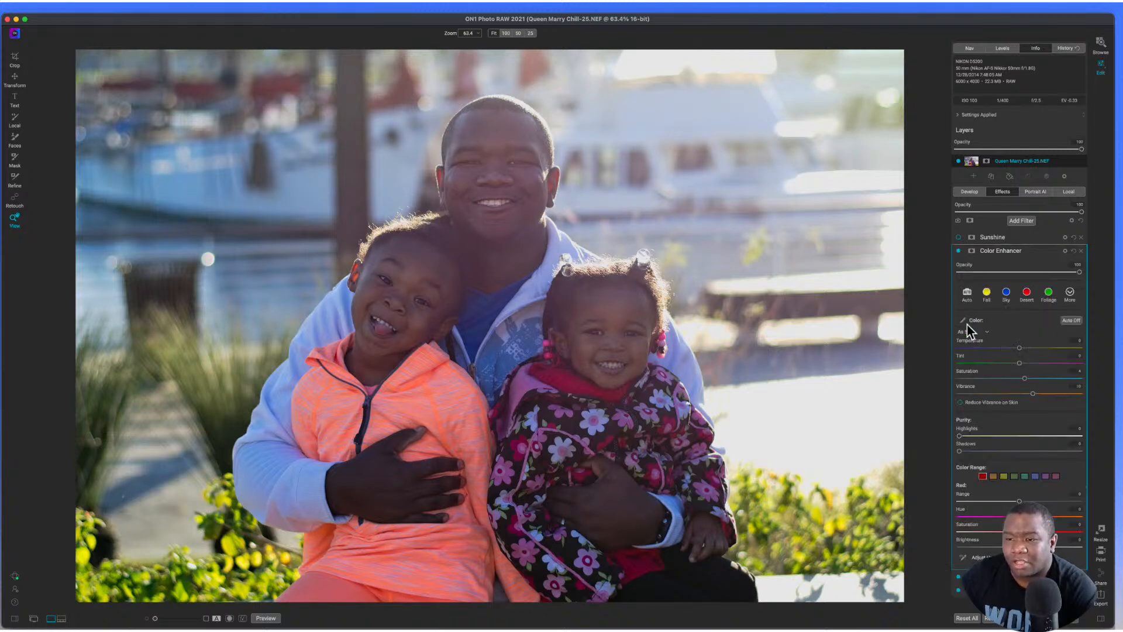
click(958, 251)
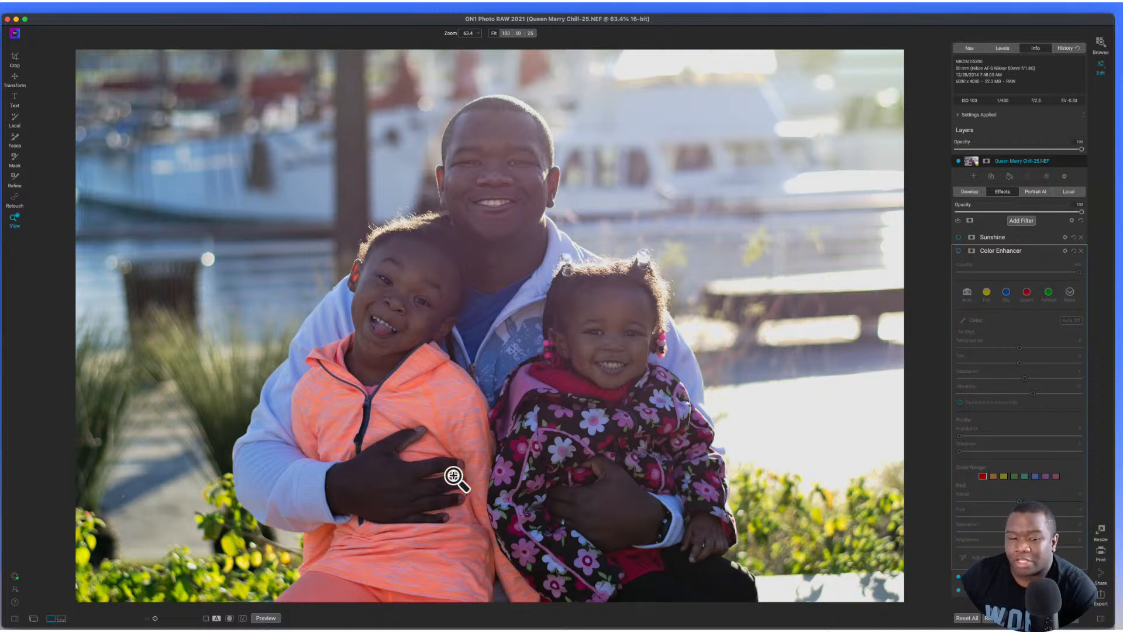
click(958, 251)
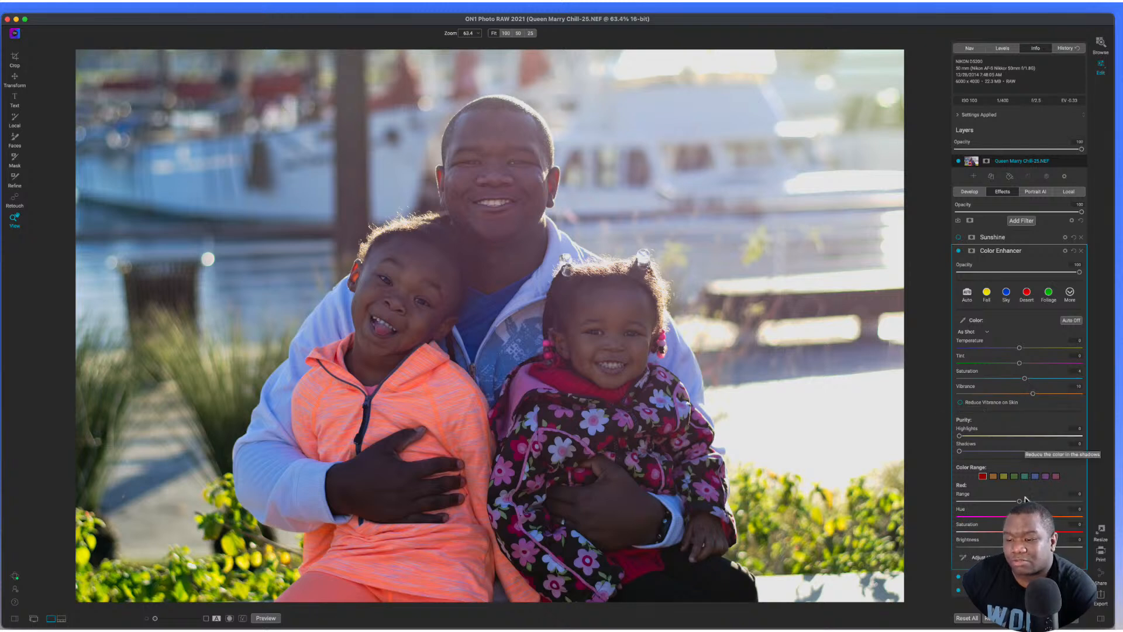
- Look through the Color Enhancer's color ranges up to Purple without changing them, and collapse the filter
click(1002, 475)
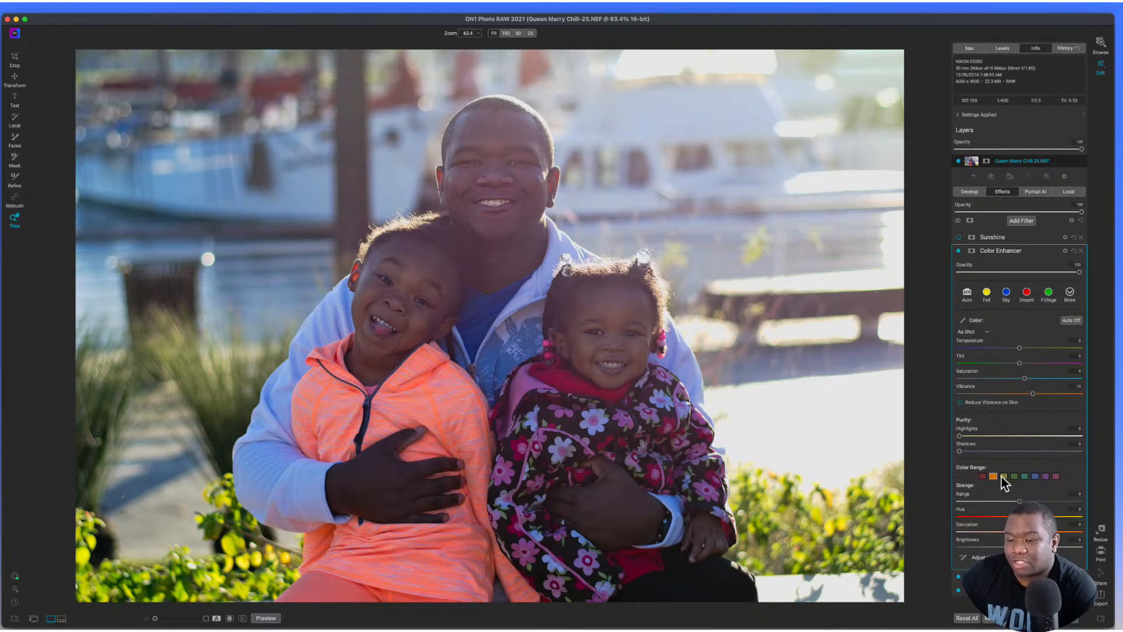
click(1014, 476)
click(1027, 476)
click(1033, 476)
click(1045, 476)
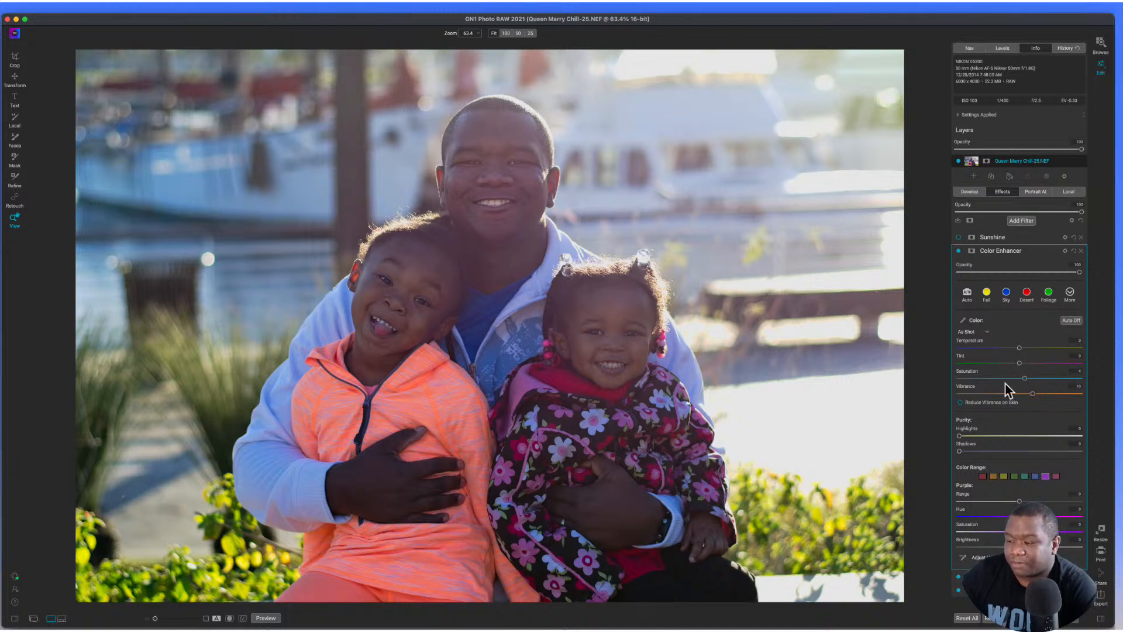
click(1032, 250)
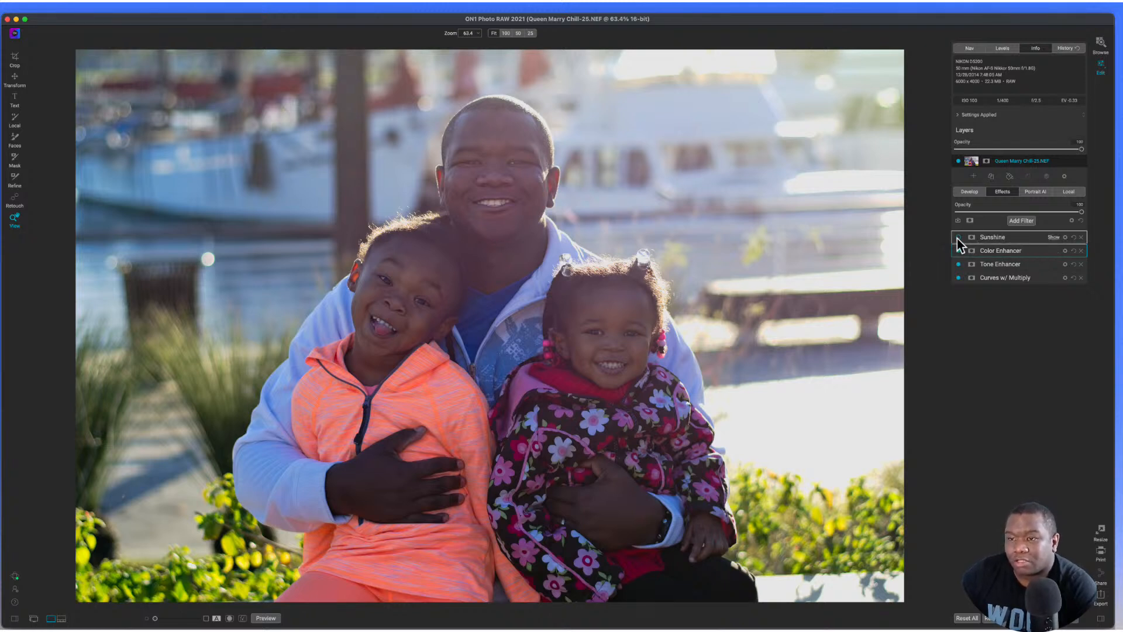
- Turn on and expand the Sunshine filter, and raise the photo's Haze to about 17 in the Develop adjustments
click(1010, 237)
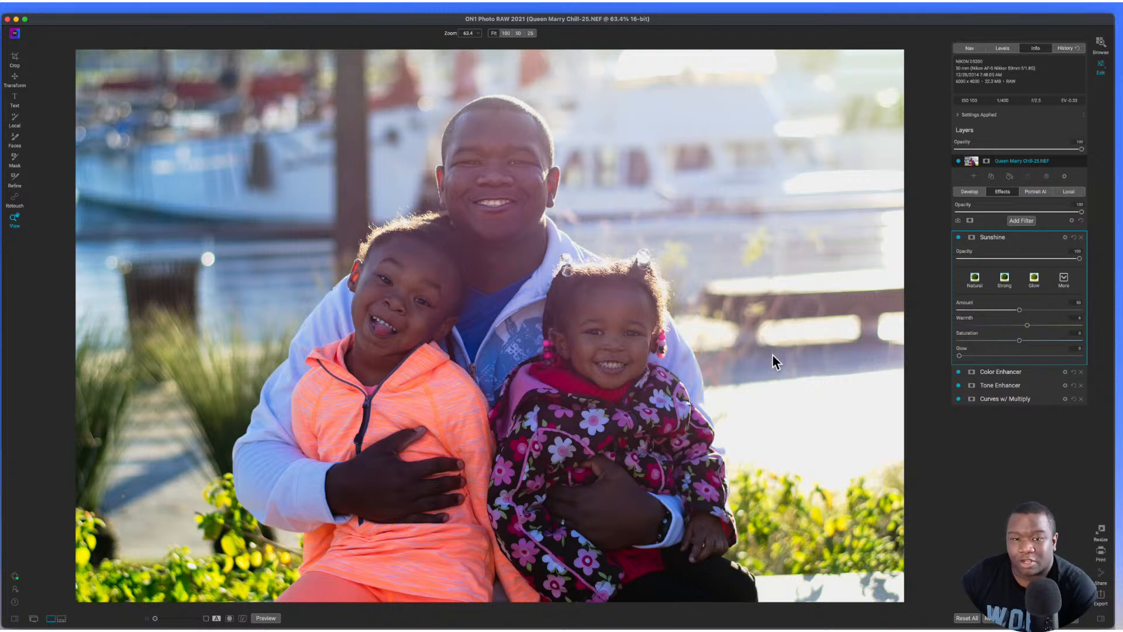
click(980, 193)
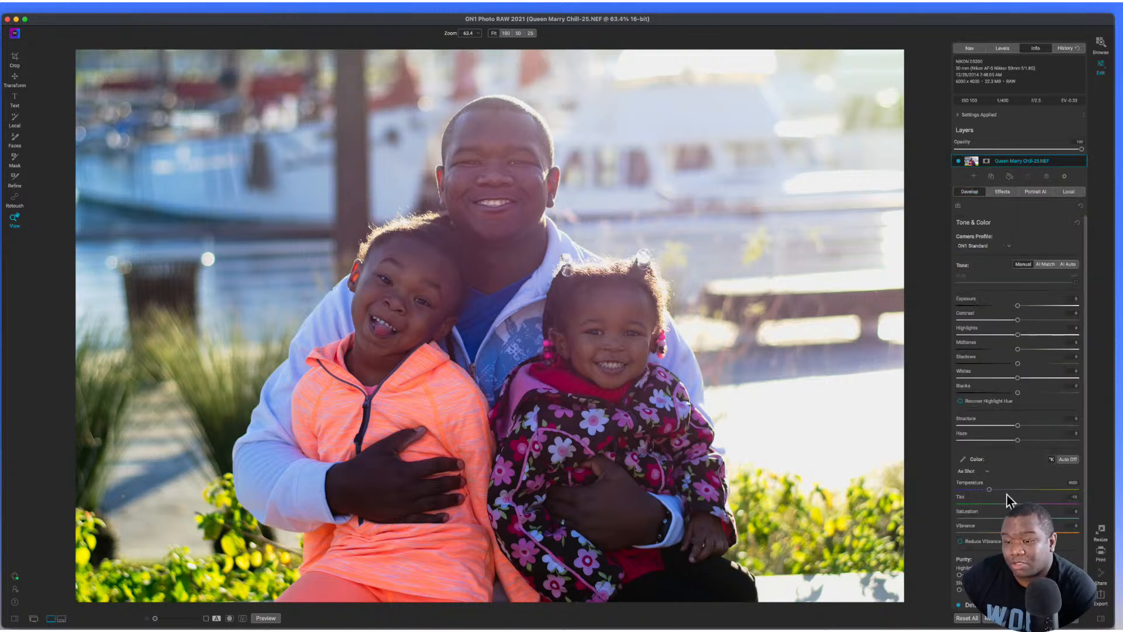
mouse_move(1019, 441)
mouse_down()
mouse_move(1051, 446)
mouse_move(1028, 447)
mouse_up()
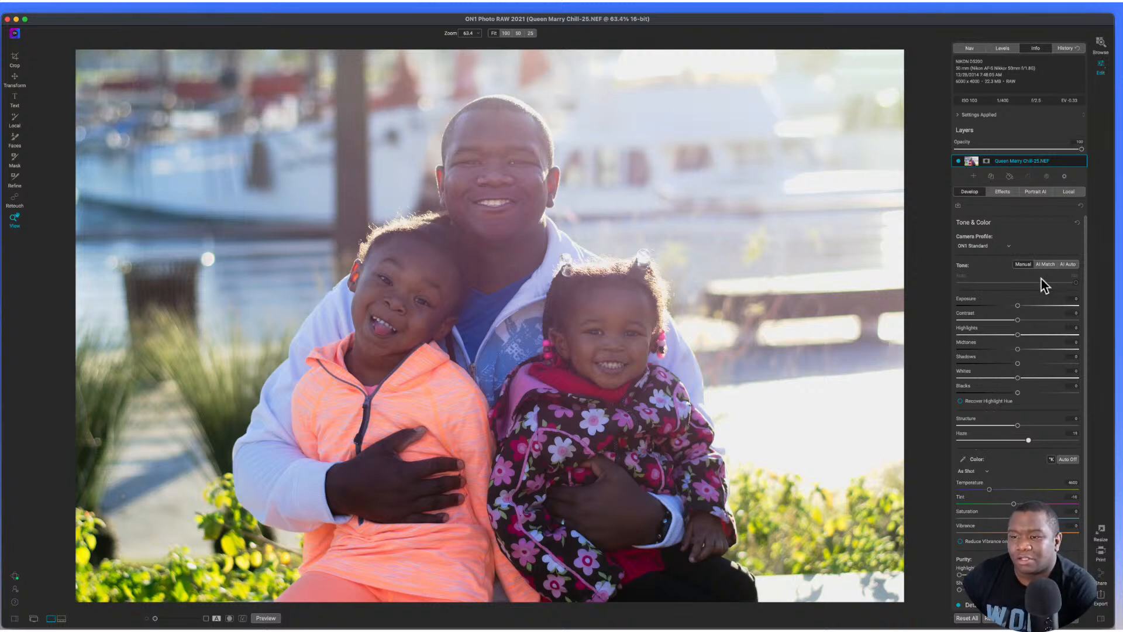
- Show the family photo's local adjustment and compare the picture with it off and on
click(1067, 192)
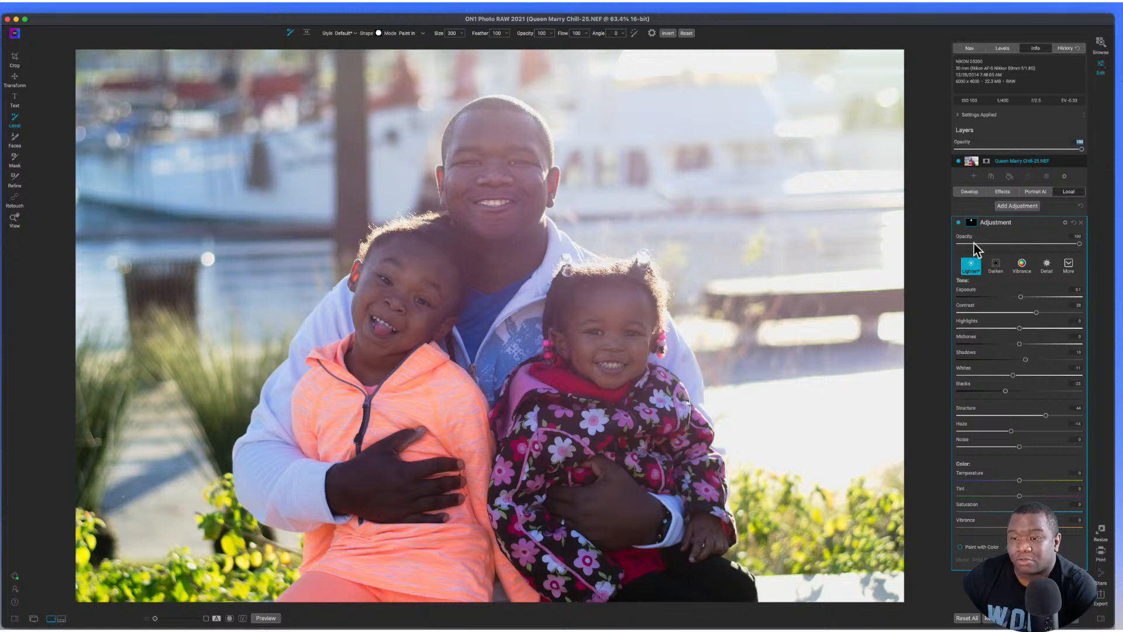
click(959, 223)
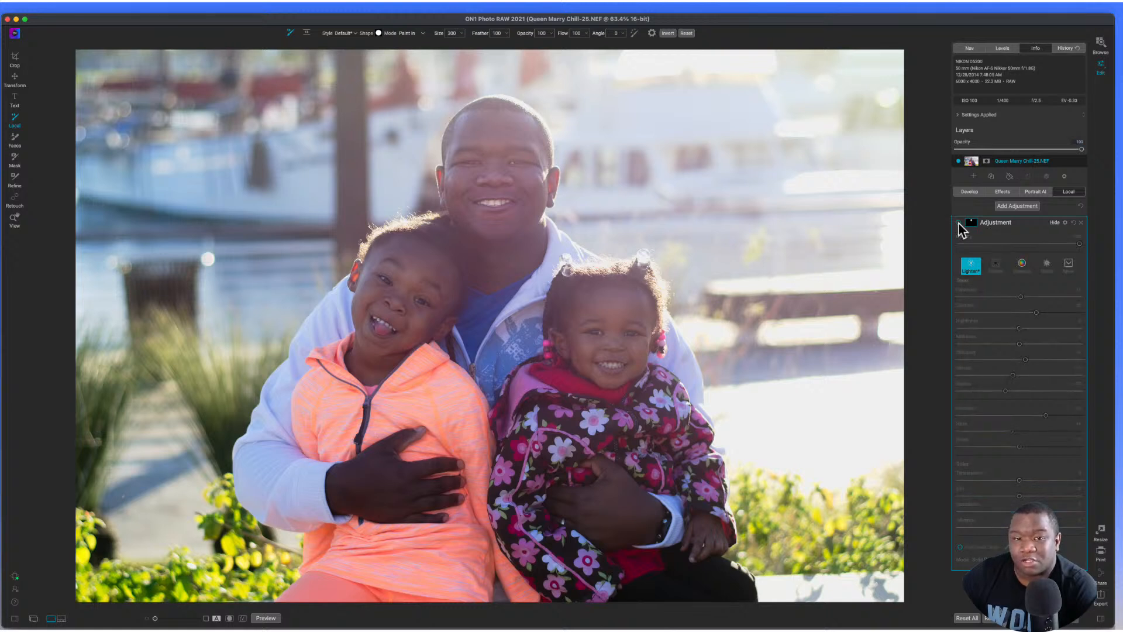
click(959, 224)
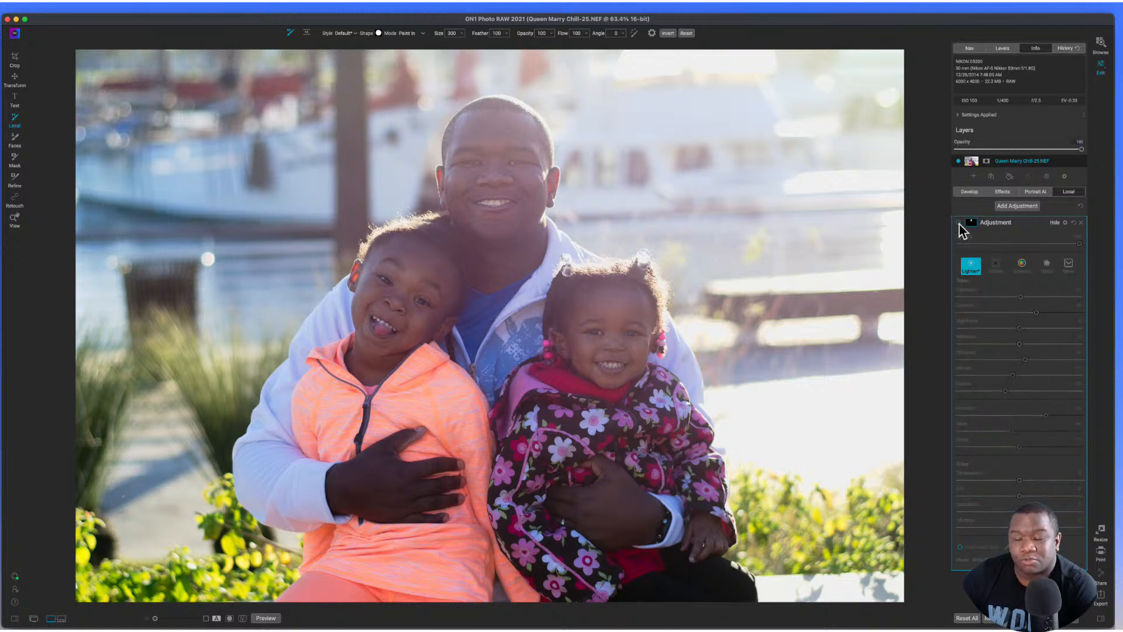
click(958, 224)
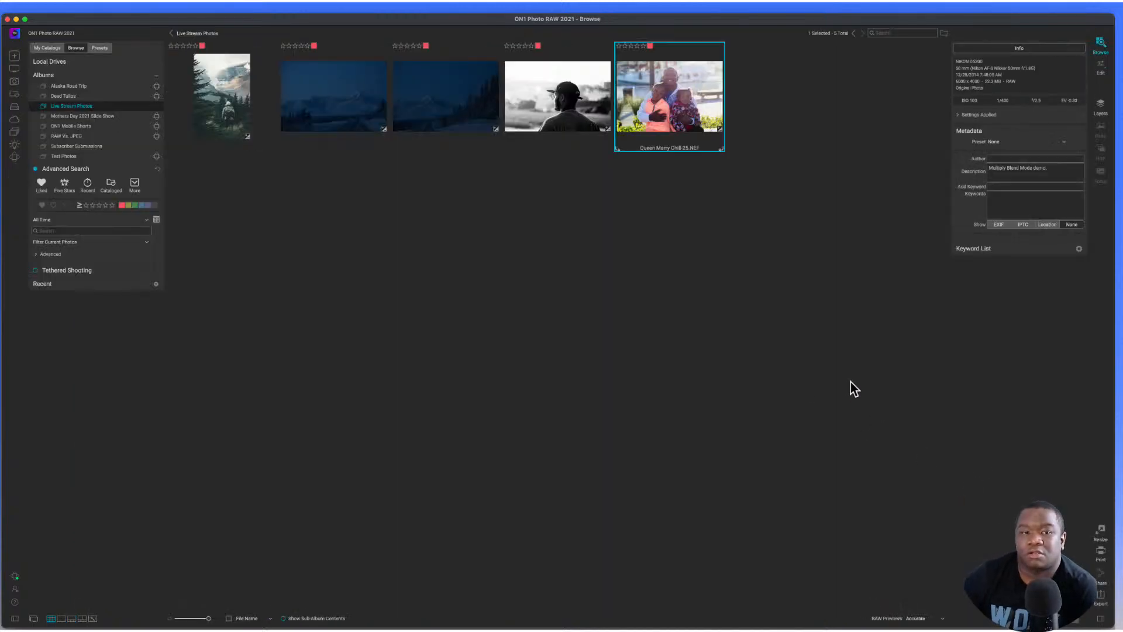
- Open the snowy mountain photo Anchorage Road Trip-24.CR3 for editing and turn on its Dynamic Contrast filter
click(438, 109)
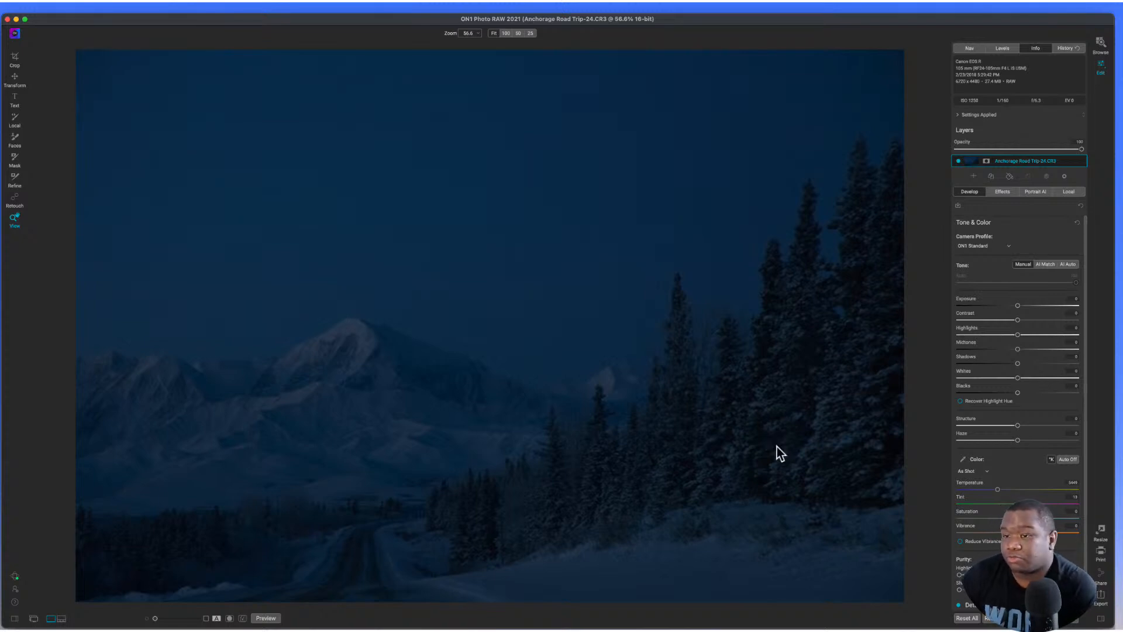
click(1002, 191)
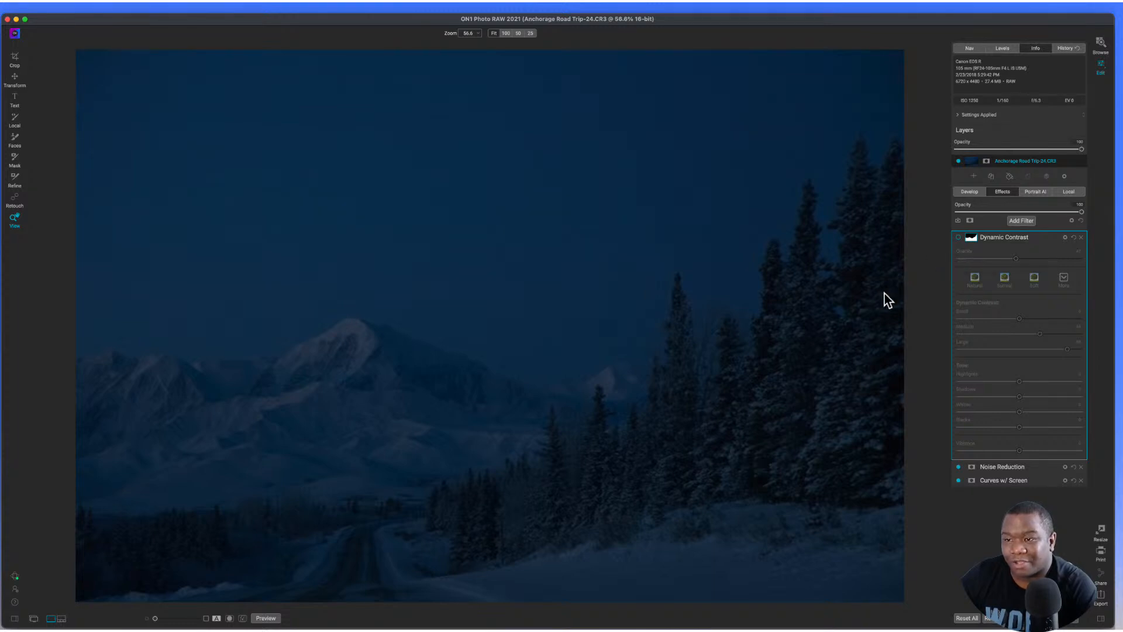
click(959, 238)
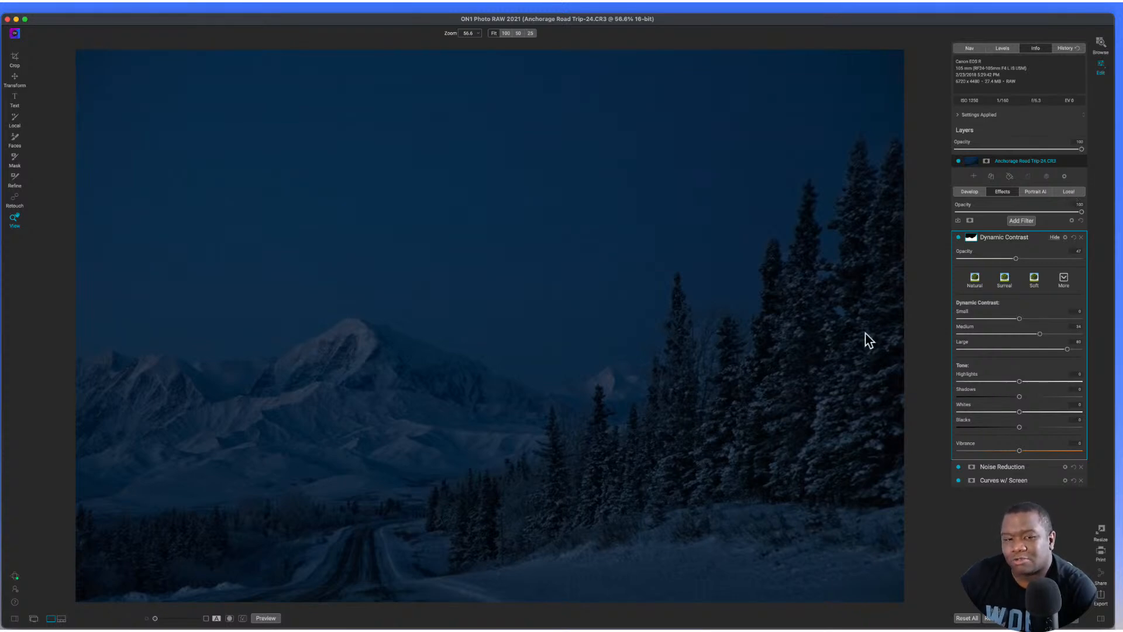
- Collapse the Light Beam local adjustment, and turn on Dodge w/ Screen with its blending options and tone settings shown
click(1079, 195)
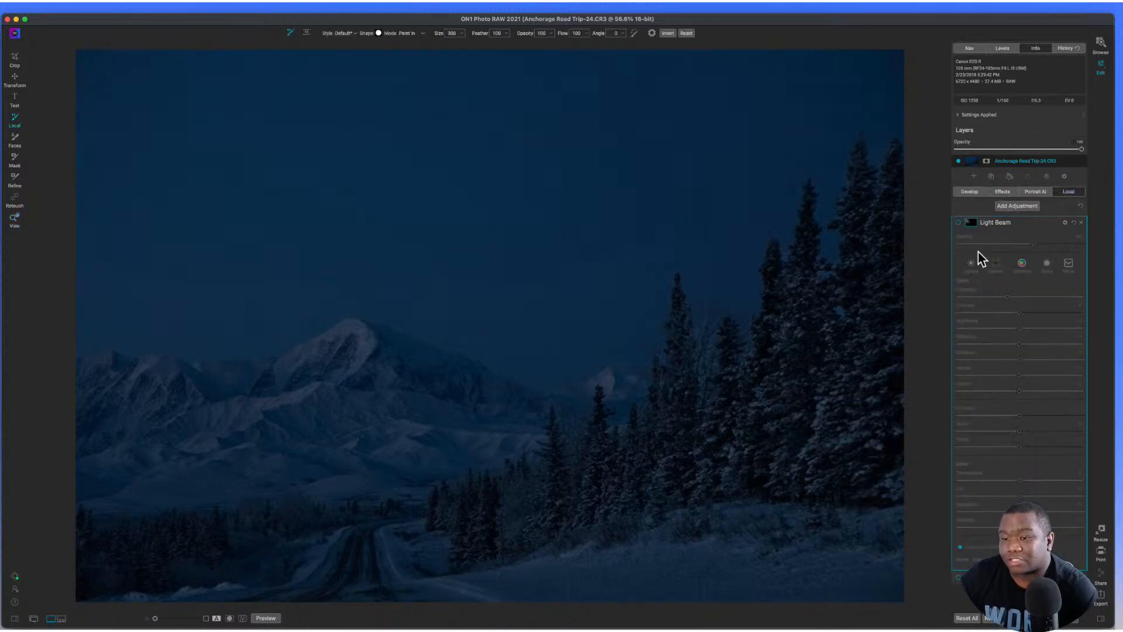
click(1023, 223)
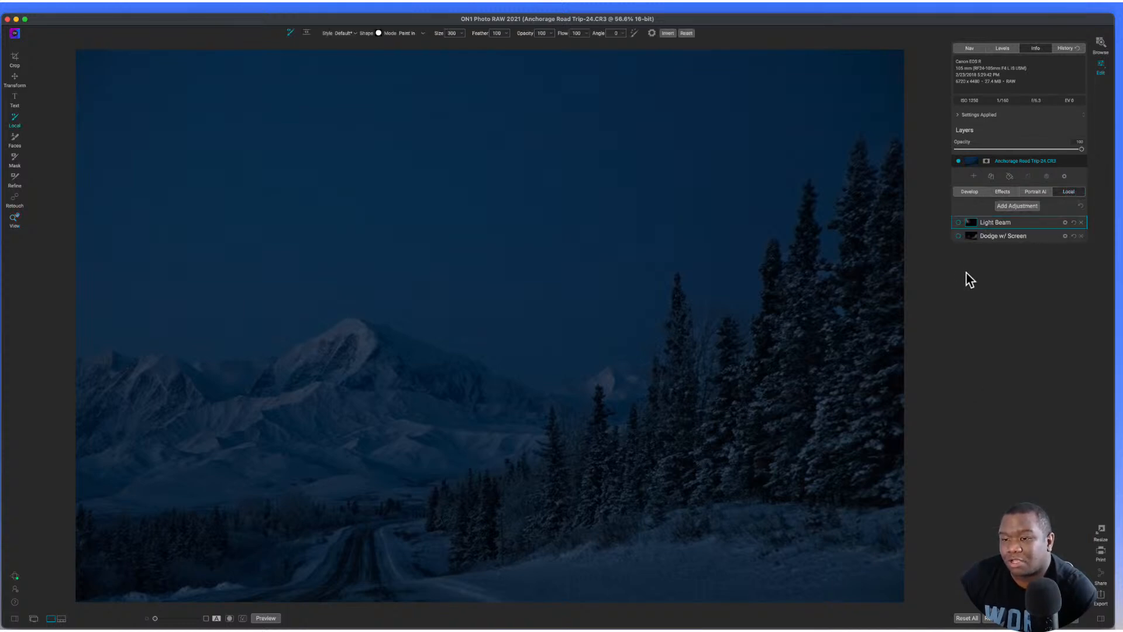
click(959, 236)
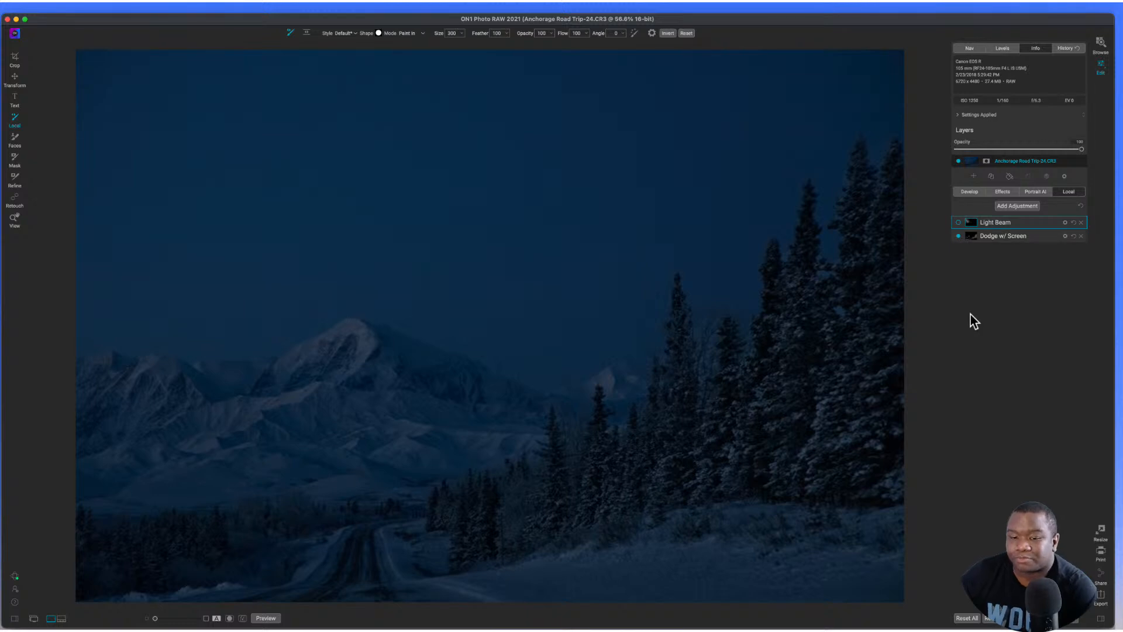
click(1063, 237)
scroll(1035, 363, down, 2)
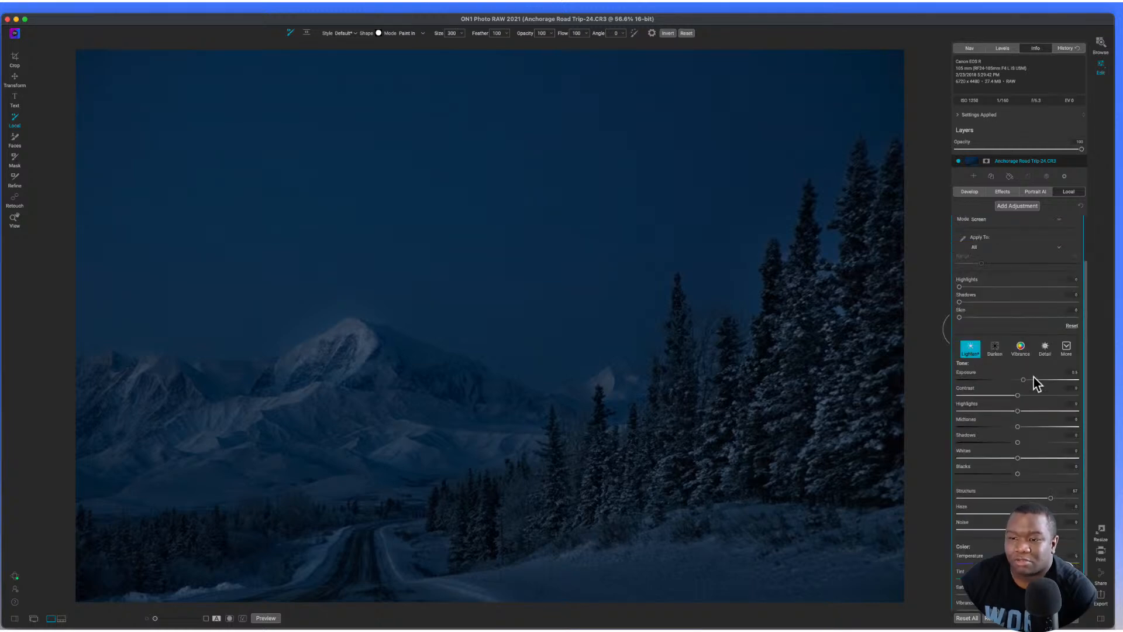
scroll(1039, 303, up, 2)
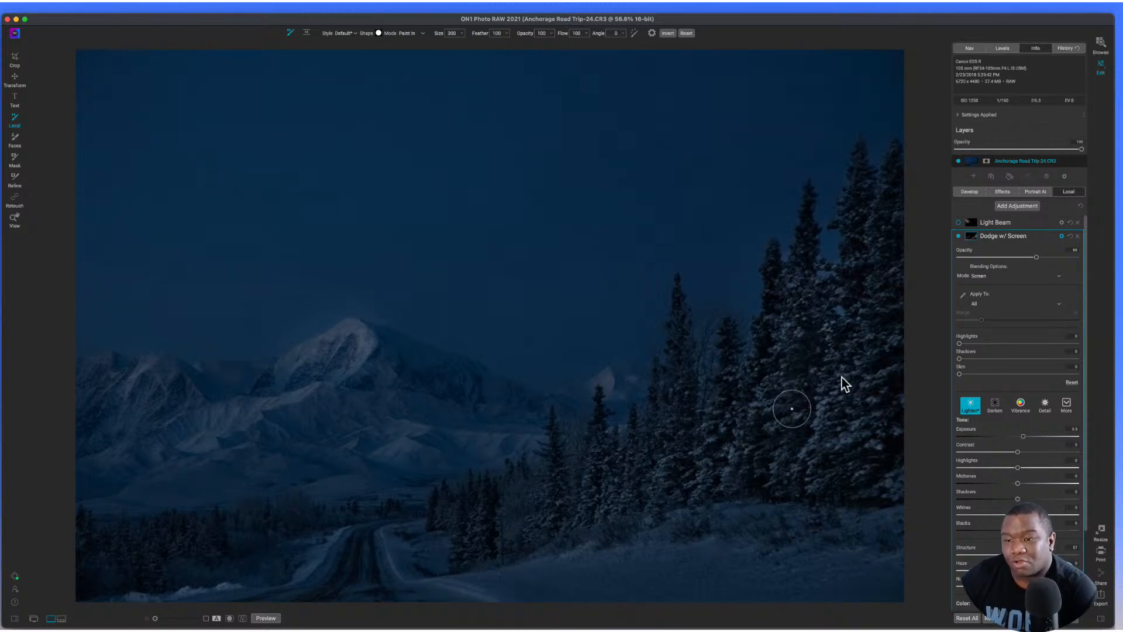
- View the Dodge w/ Screen adjustment's mask in grayscale over the mountain photo, hide it and collapse the adjustment
click(971, 236)
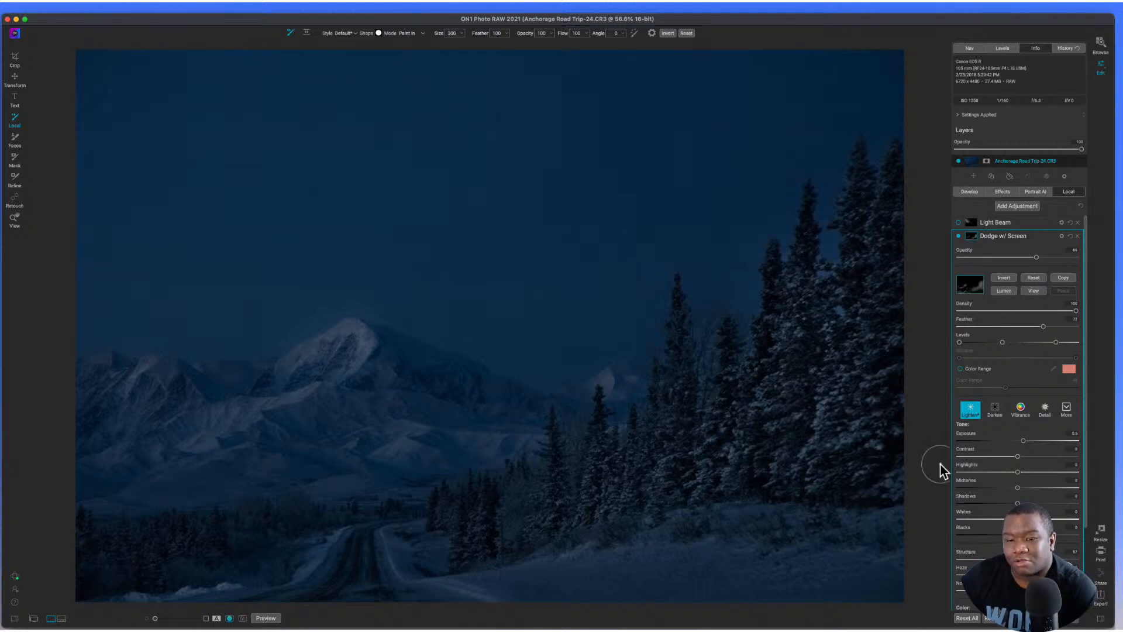
key(o)
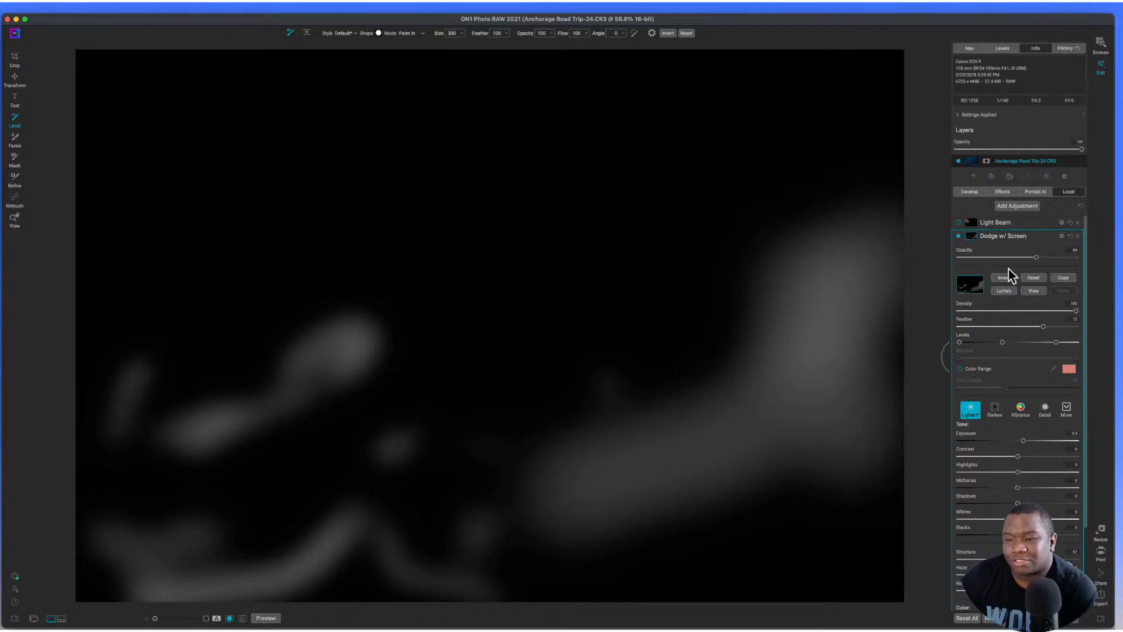
click(1029, 290)
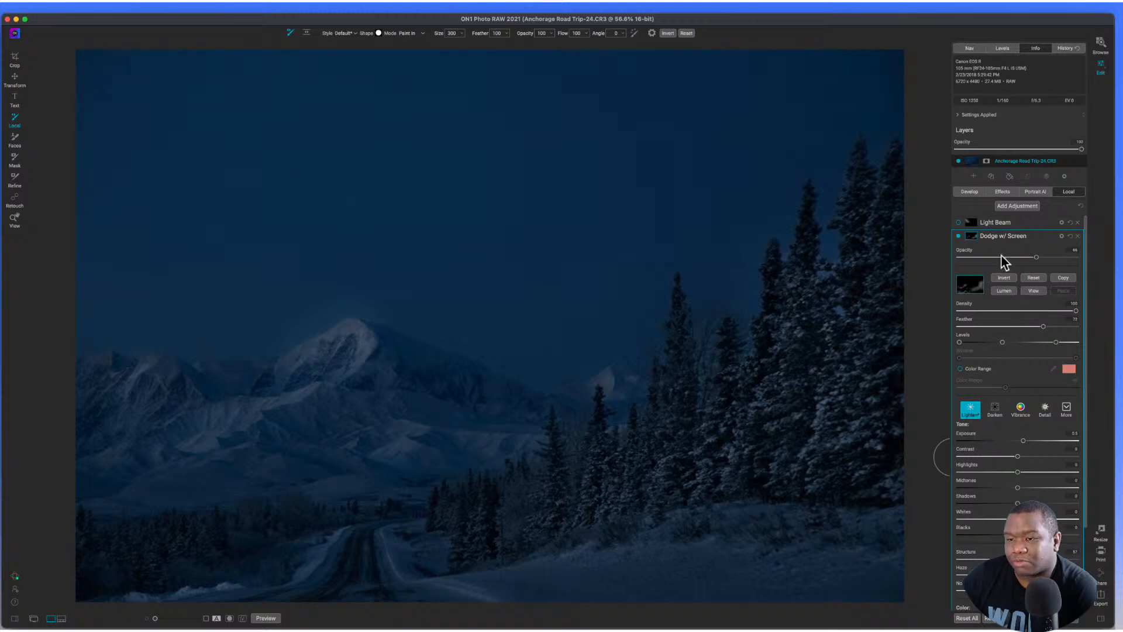
click(997, 239)
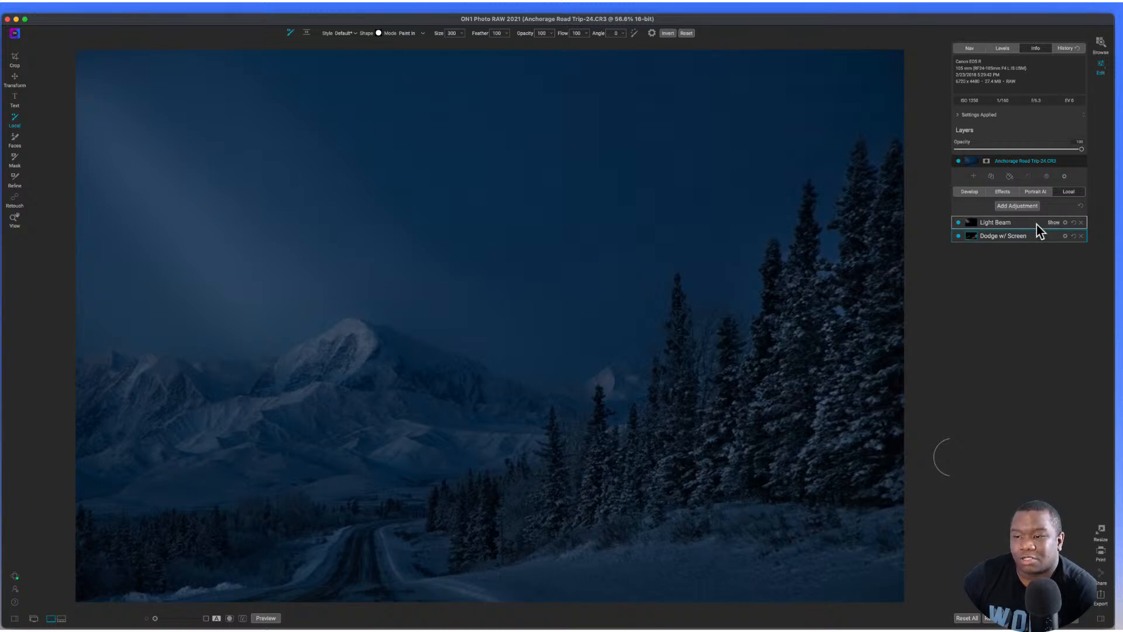
- Expand the Light Beam adjustment with its blending options, and inspect its settings and the mountain peak at 100% zoom
click(1062, 227)
click(1064, 223)
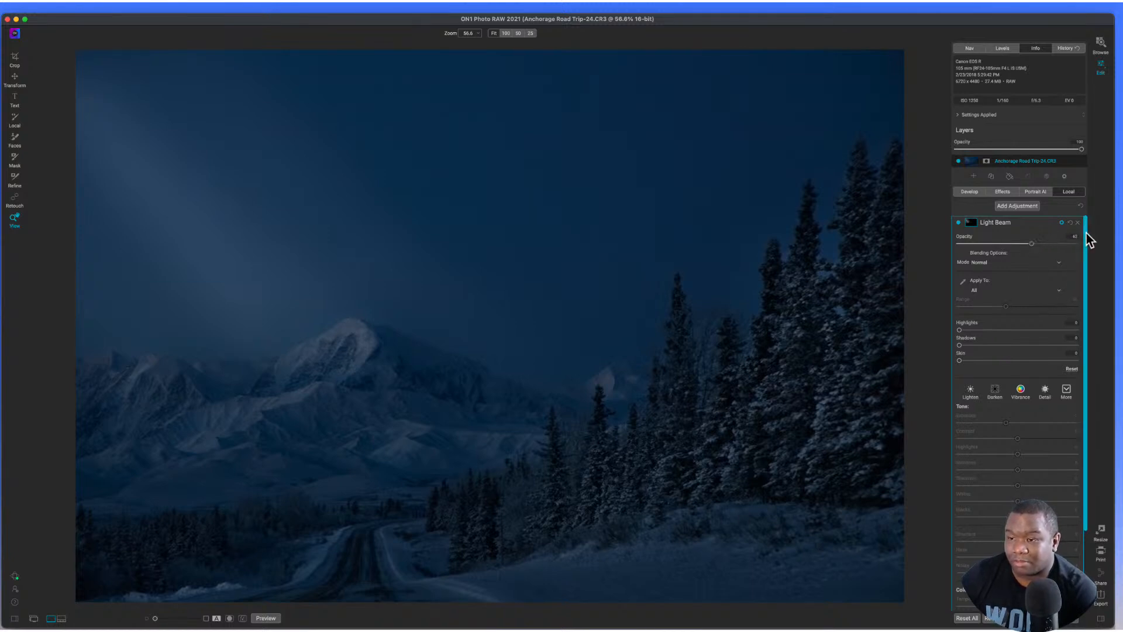
drag(1083, 240, 1084, 363)
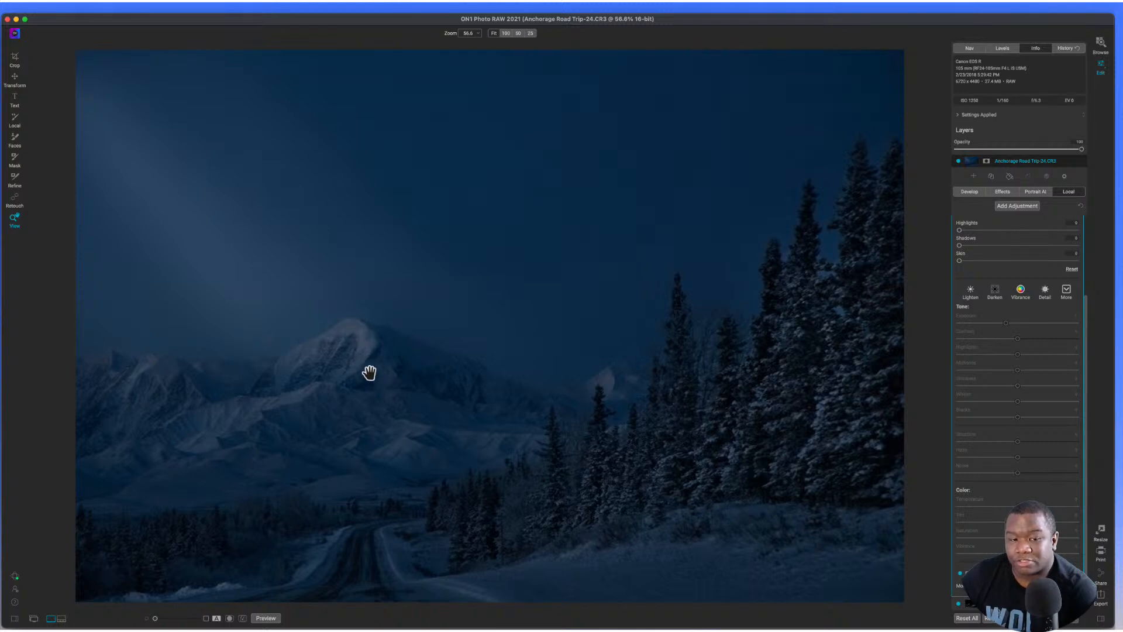
click(371, 331)
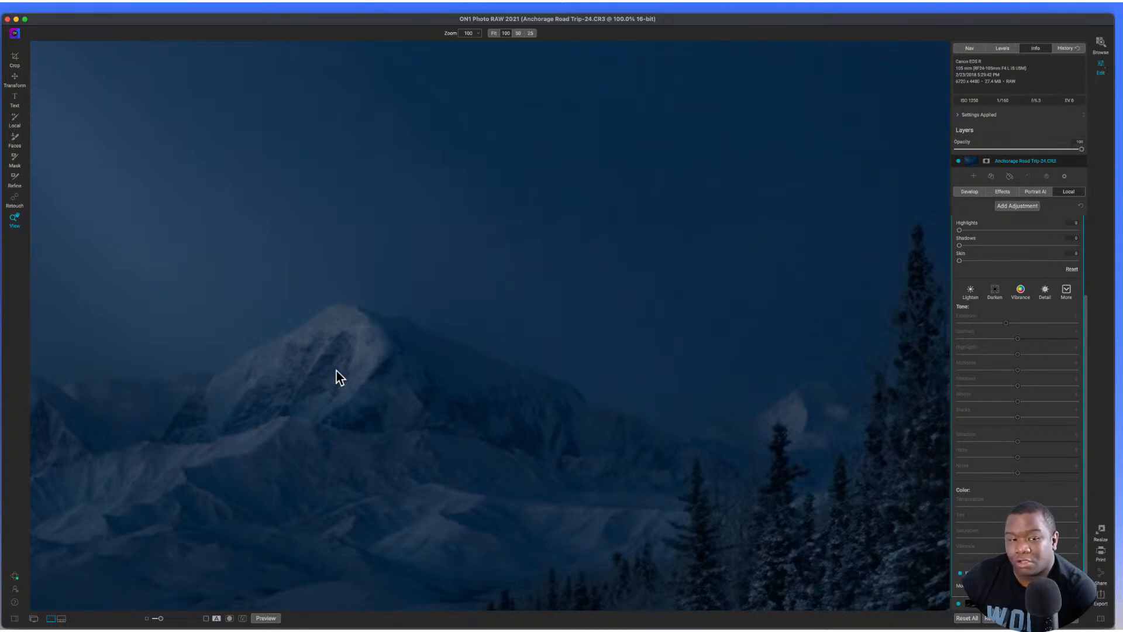
click(355, 326)
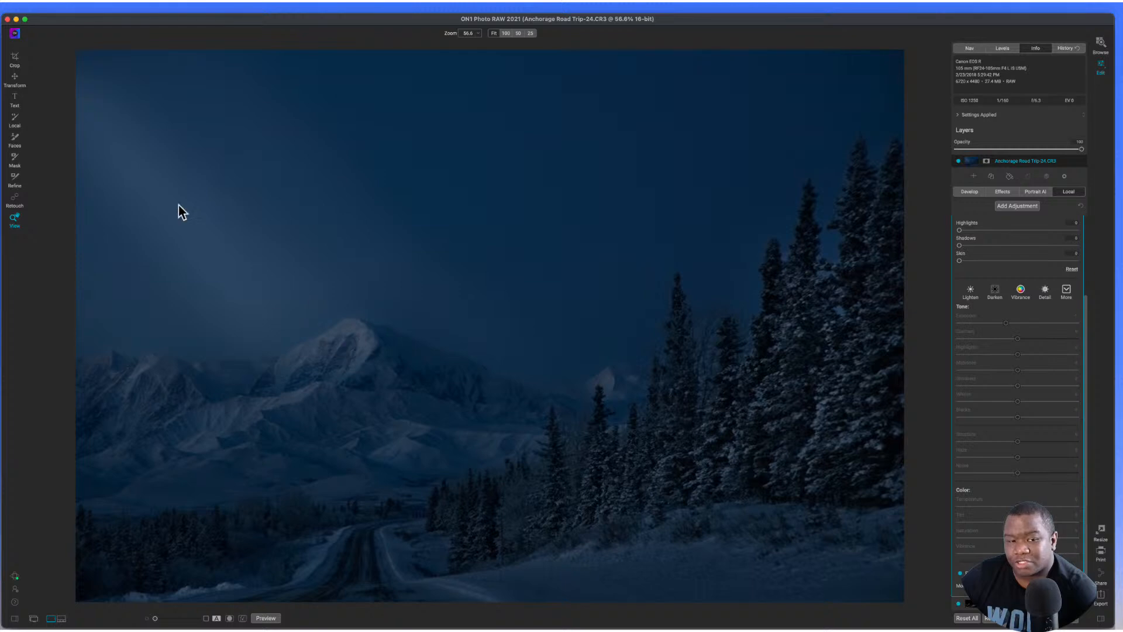
scroll(992, 384, up, 4)
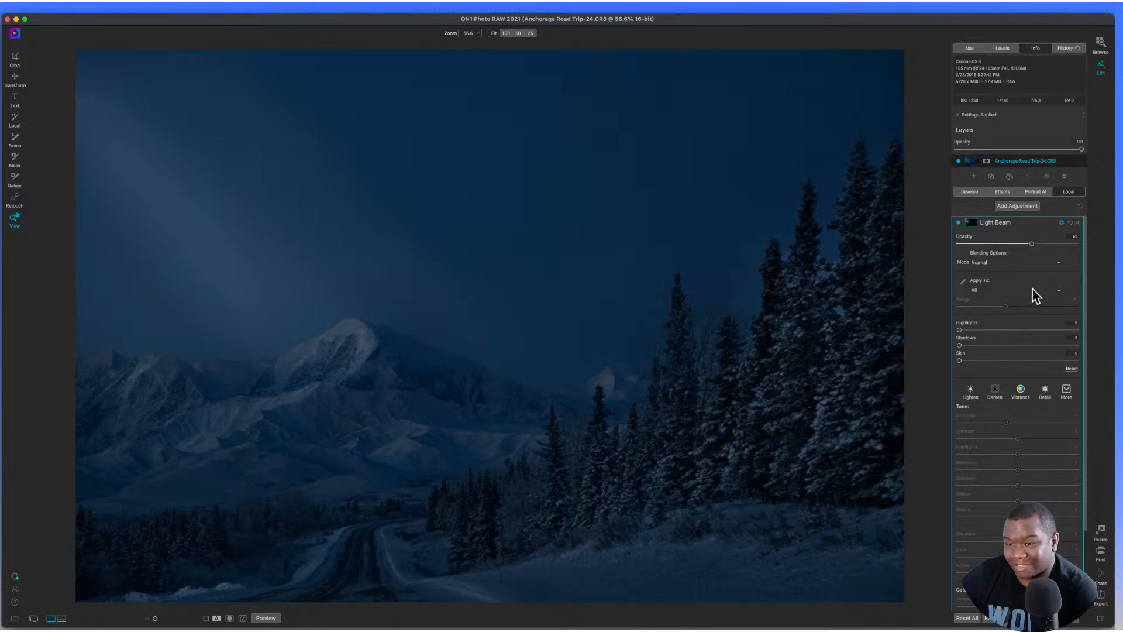
- View the Light Beam adjustment's mask in grayscale, hide it and collapse the adjustment
click(969, 223)
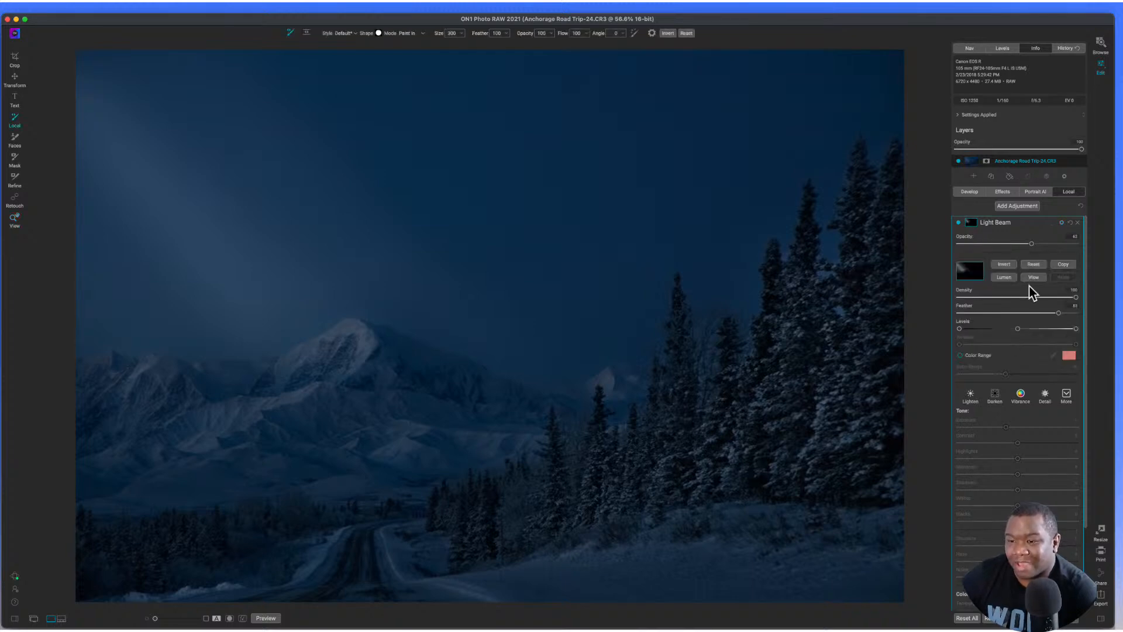
key(o)
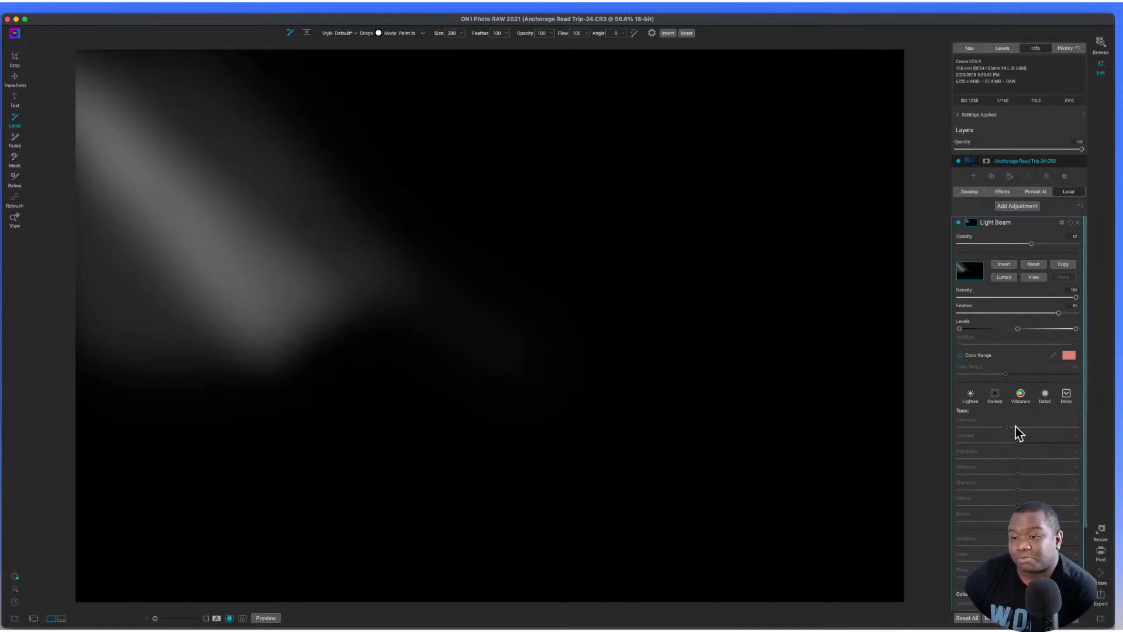
click(1037, 276)
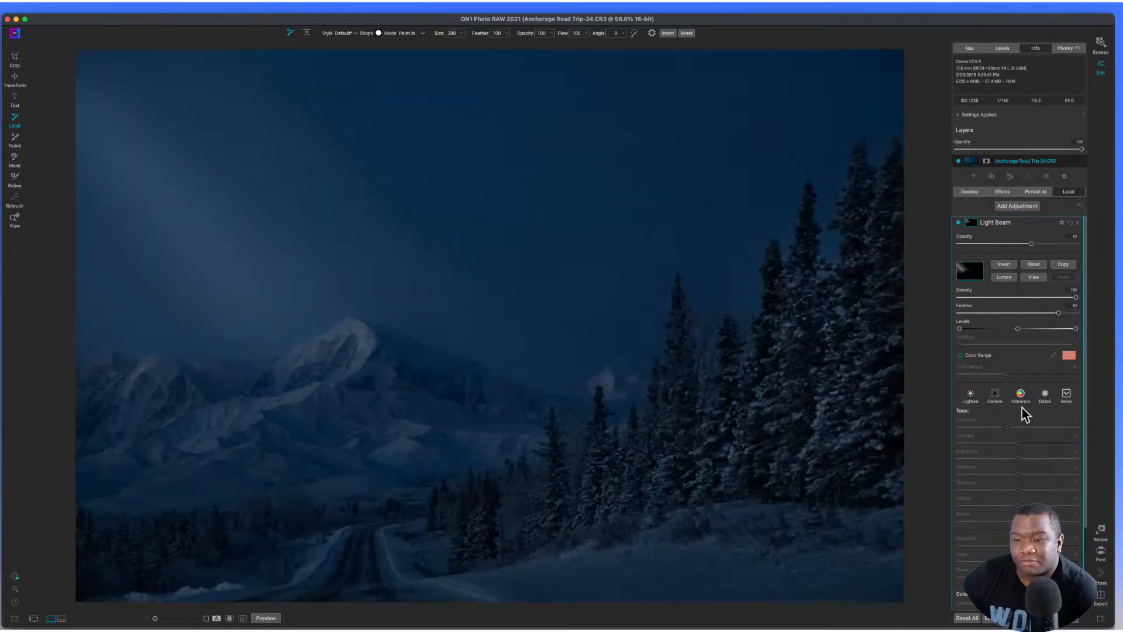
click(1018, 224)
click(1018, 224)
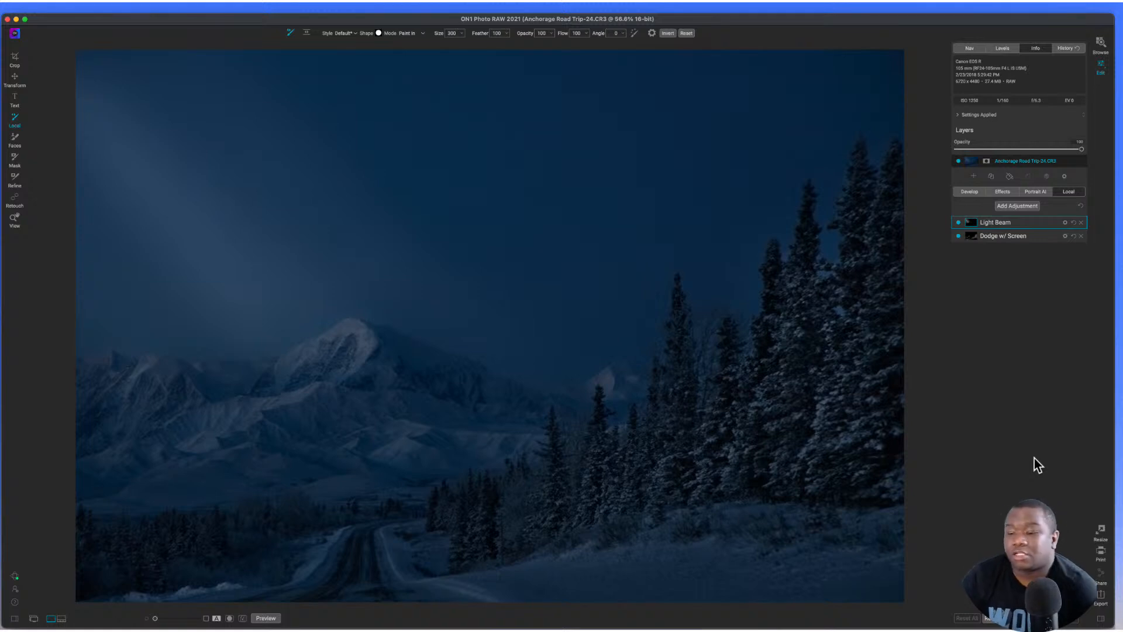
- Open the black-and-white photo of the man in a cap from the Live Stream Photos album, showing its local adjustments with Darken Back collapsed
key(g)
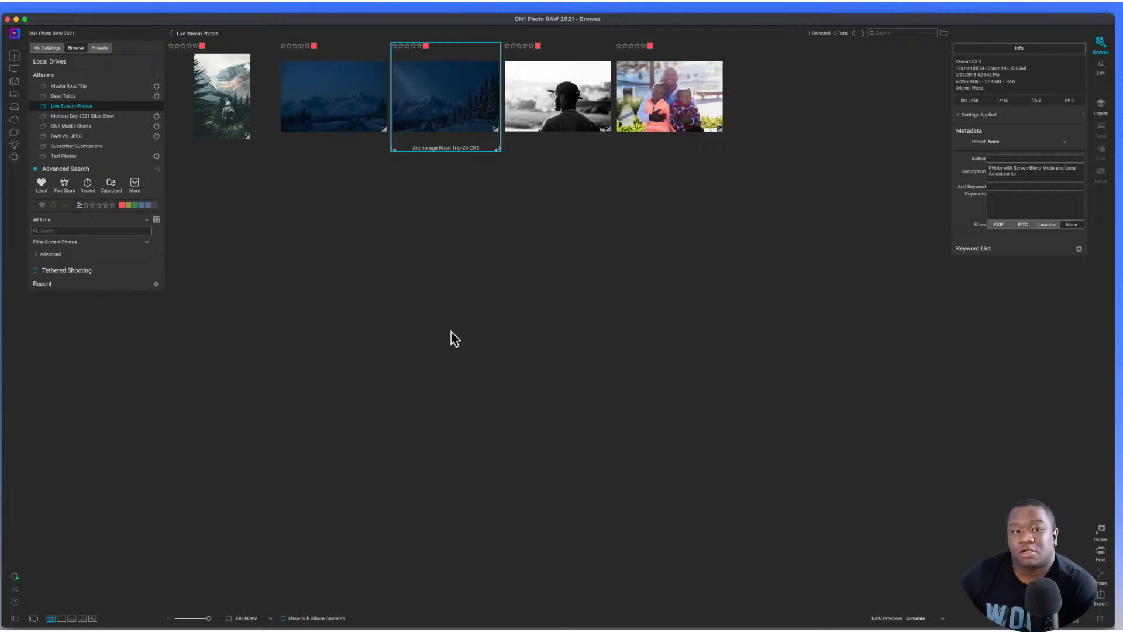
click(552, 89)
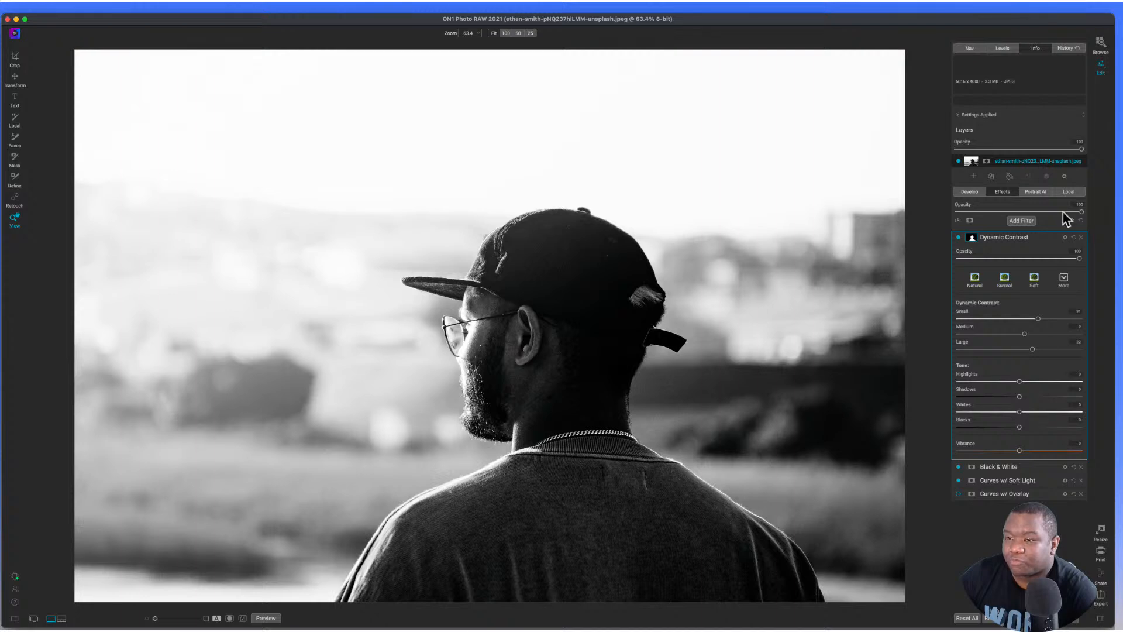
key(k)
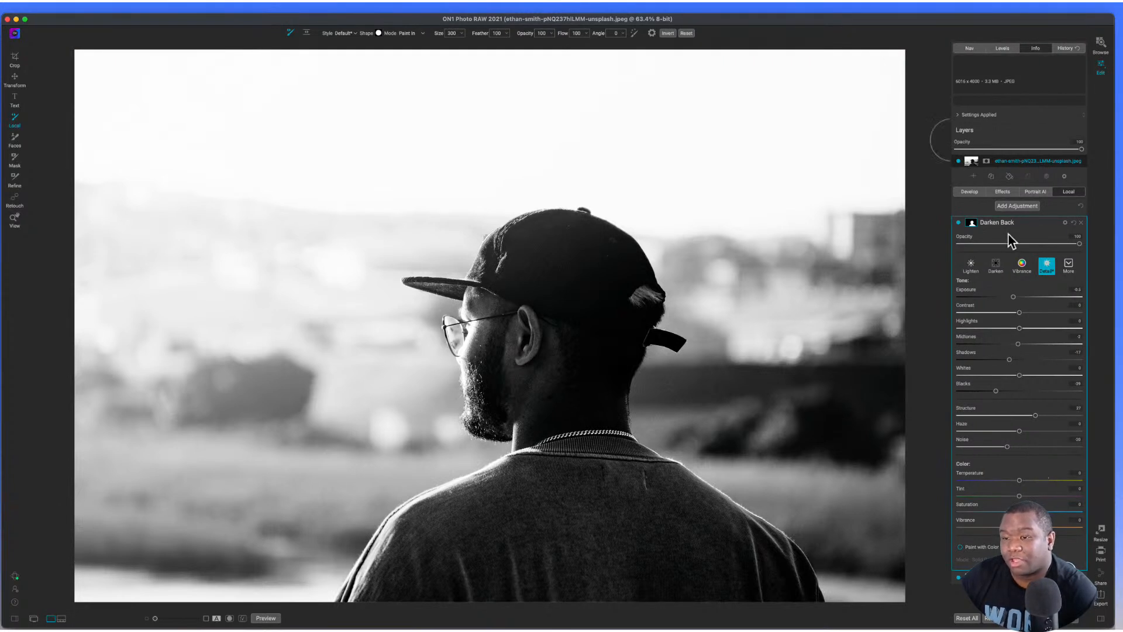
click(1027, 224)
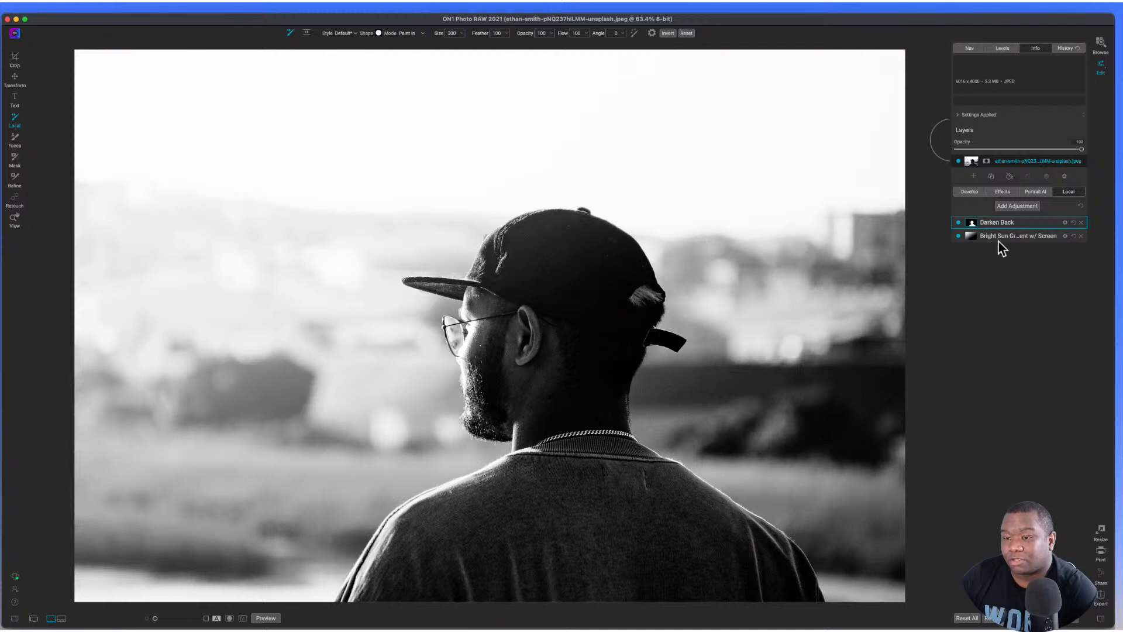
- Expand the Bright Sun Gradient w/ Screen adjustment, compare the photo with it off and on, and examine its gradient mask
click(962, 237)
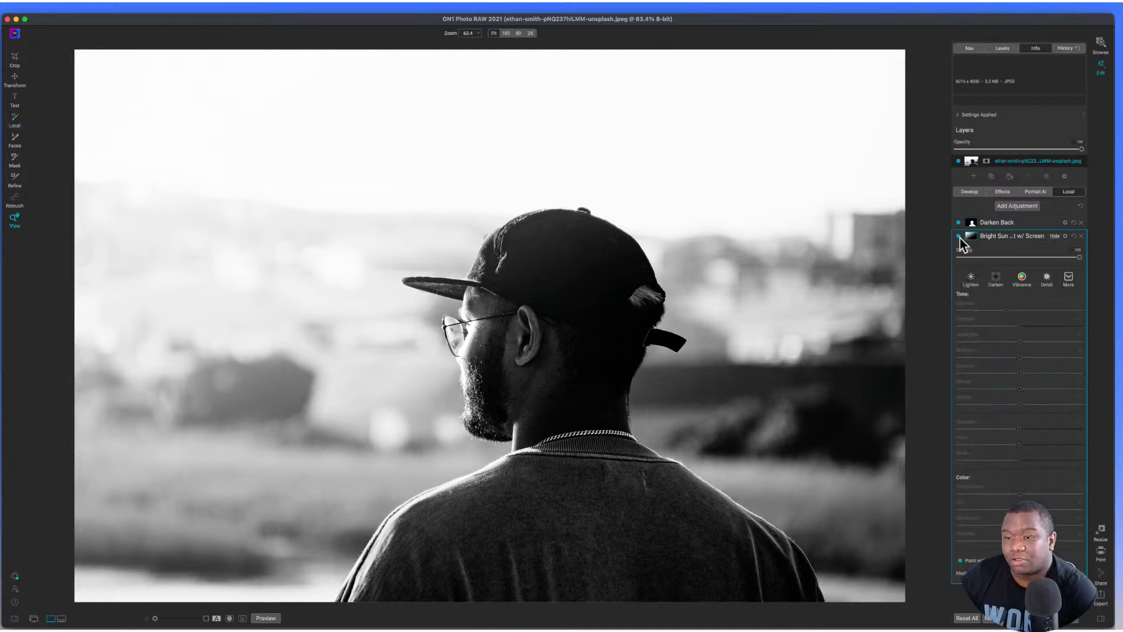
click(959, 236)
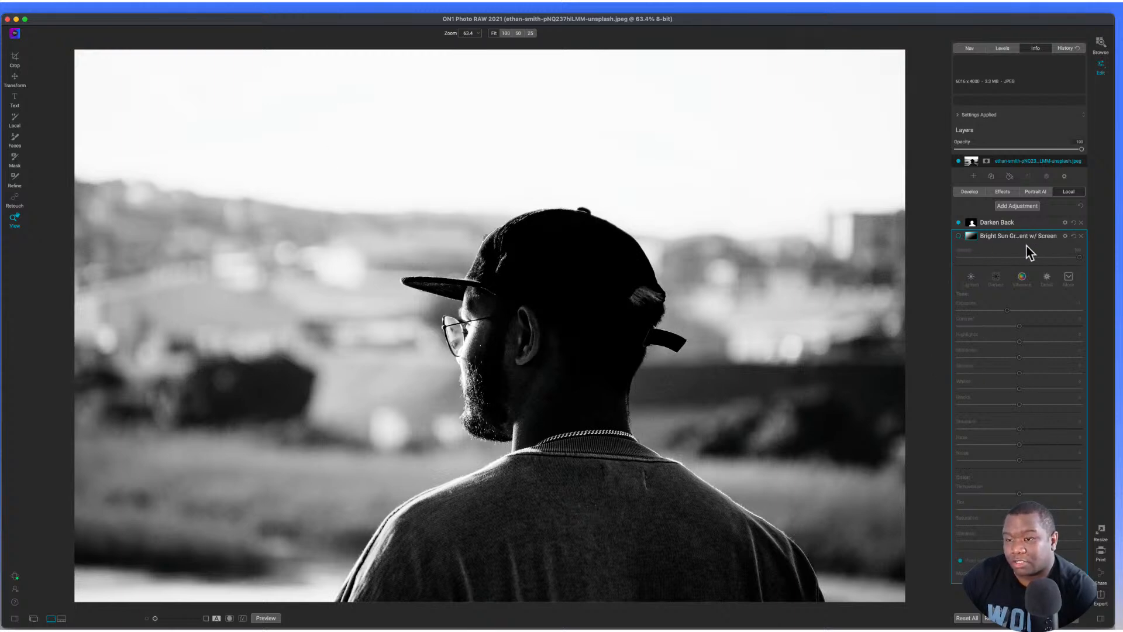
click(959, 236)
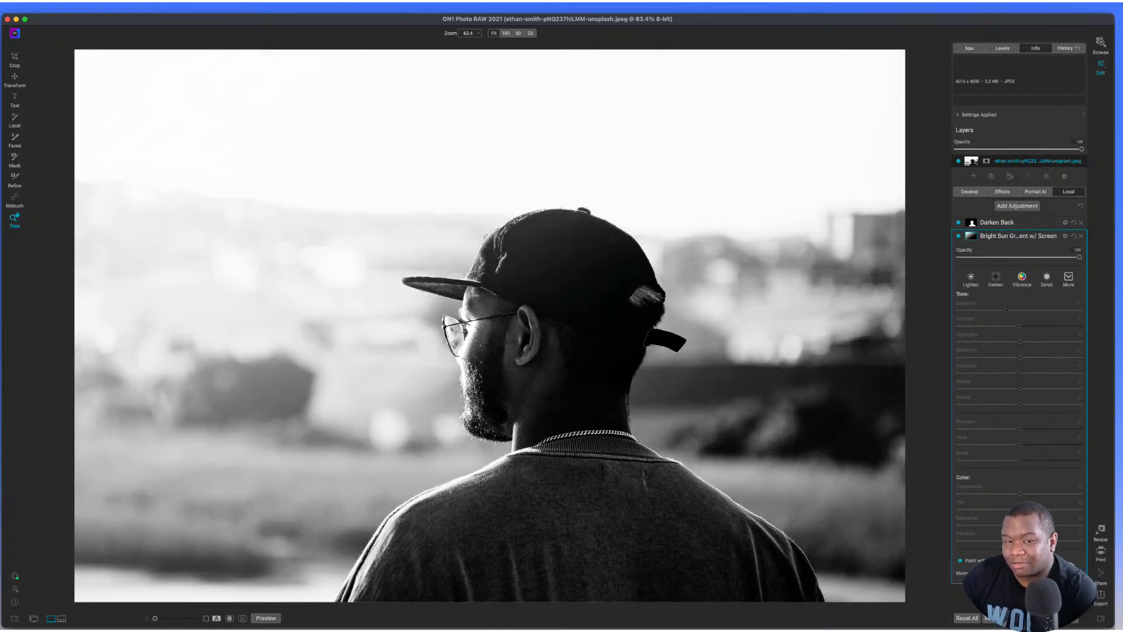
click(976, 237)
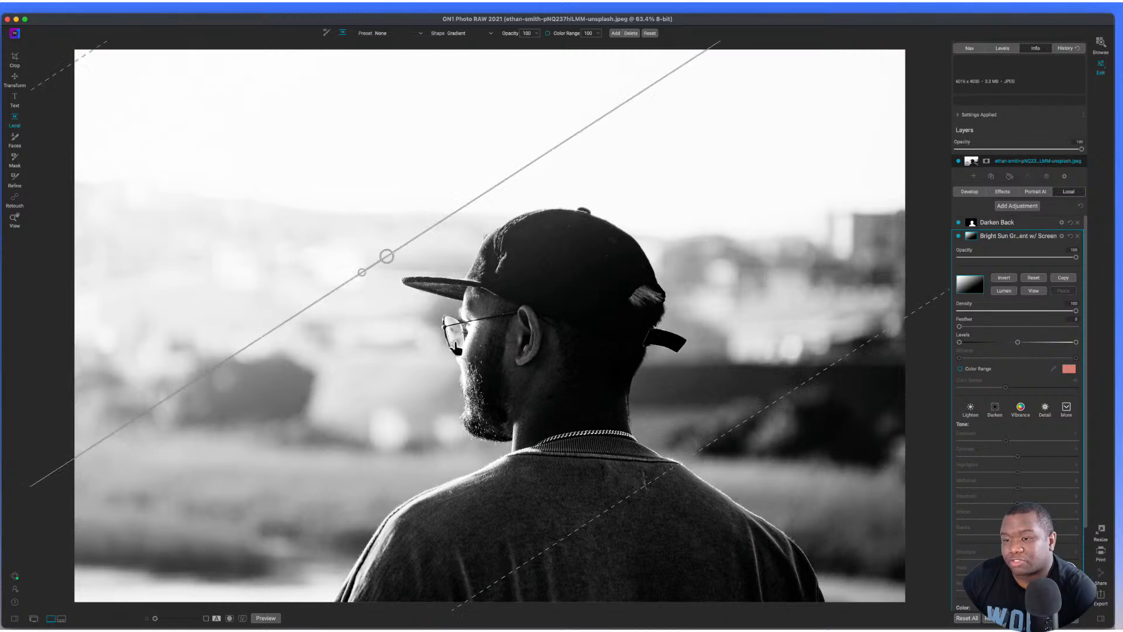
scroll(1016, 496, down, 3)
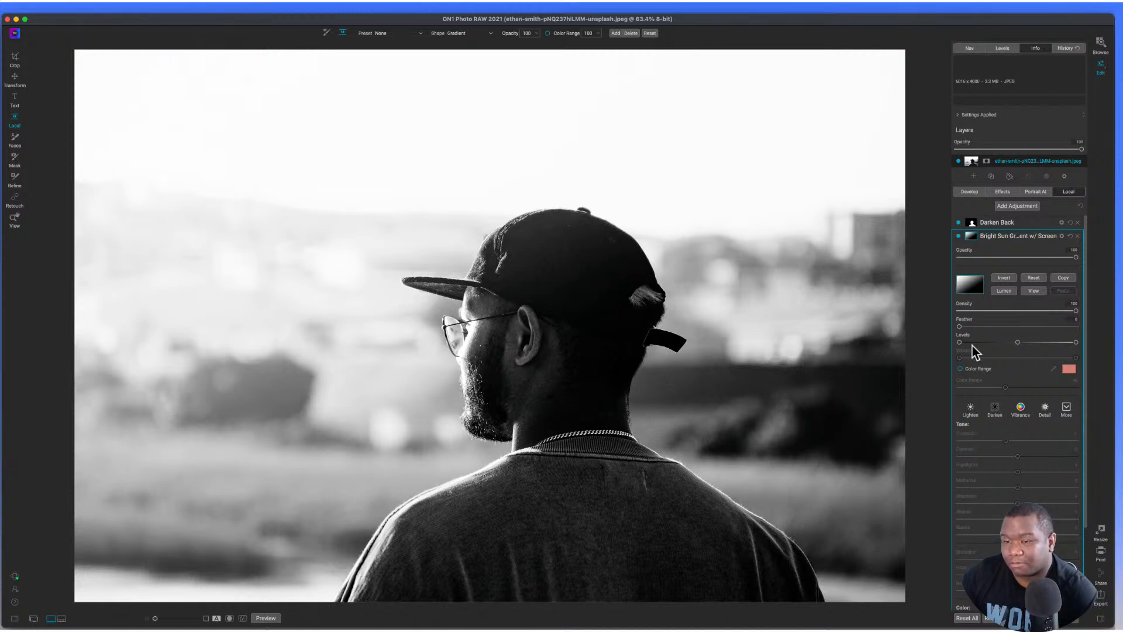
- Show the Curves w/ Soft Light filter's blue curve, and compare the photo with the Black & White filter off and on
click(1004, 192)
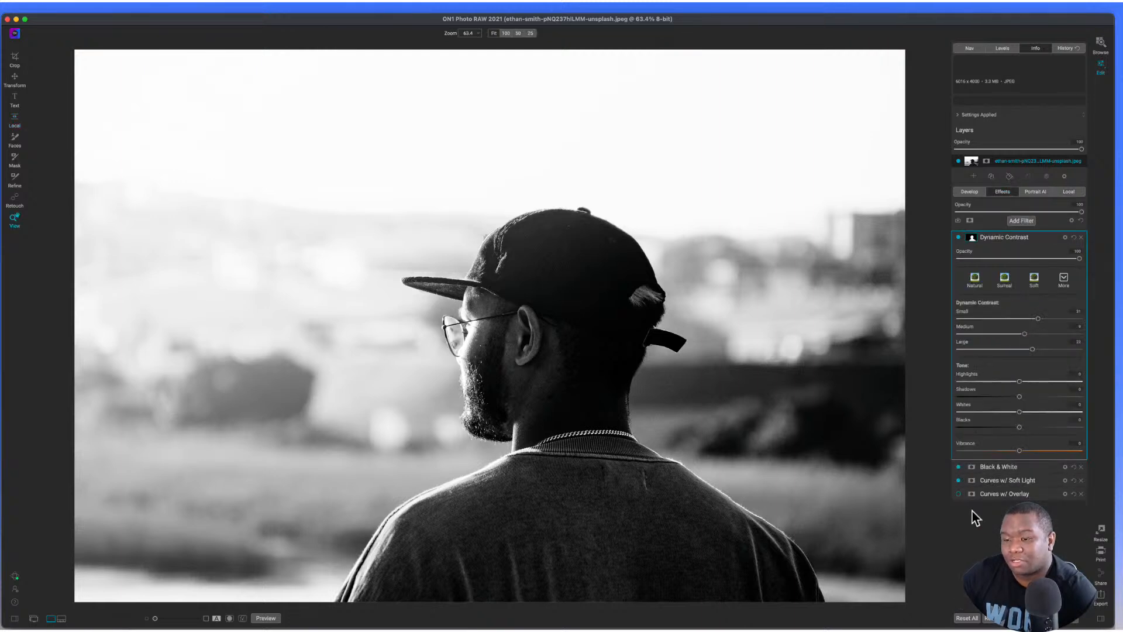
click(1007, 480)
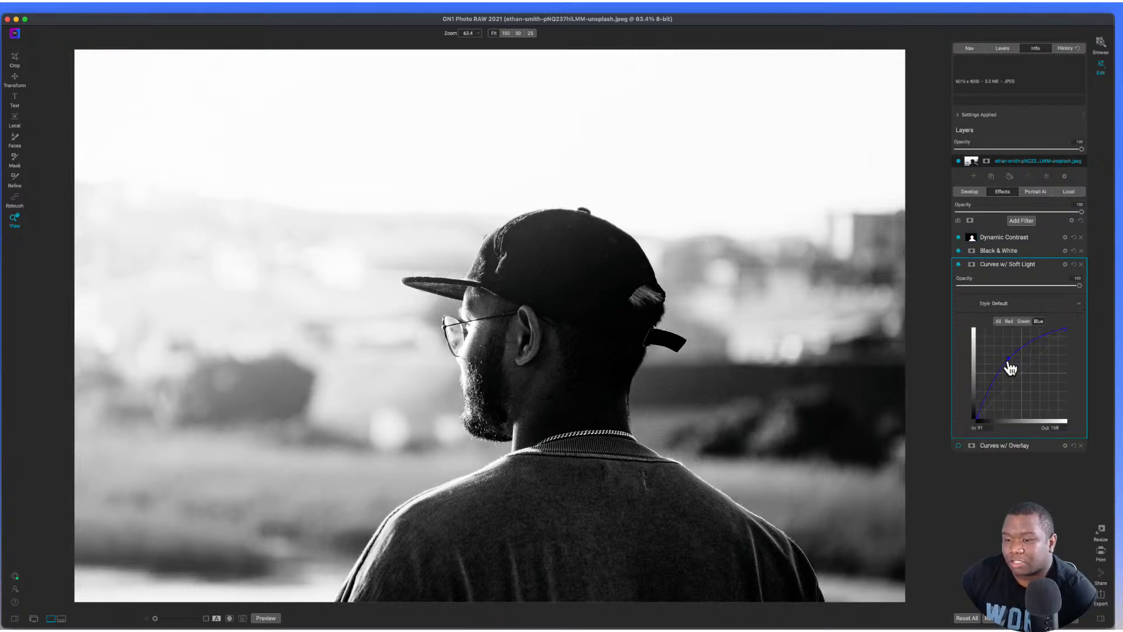
click(958, 251)
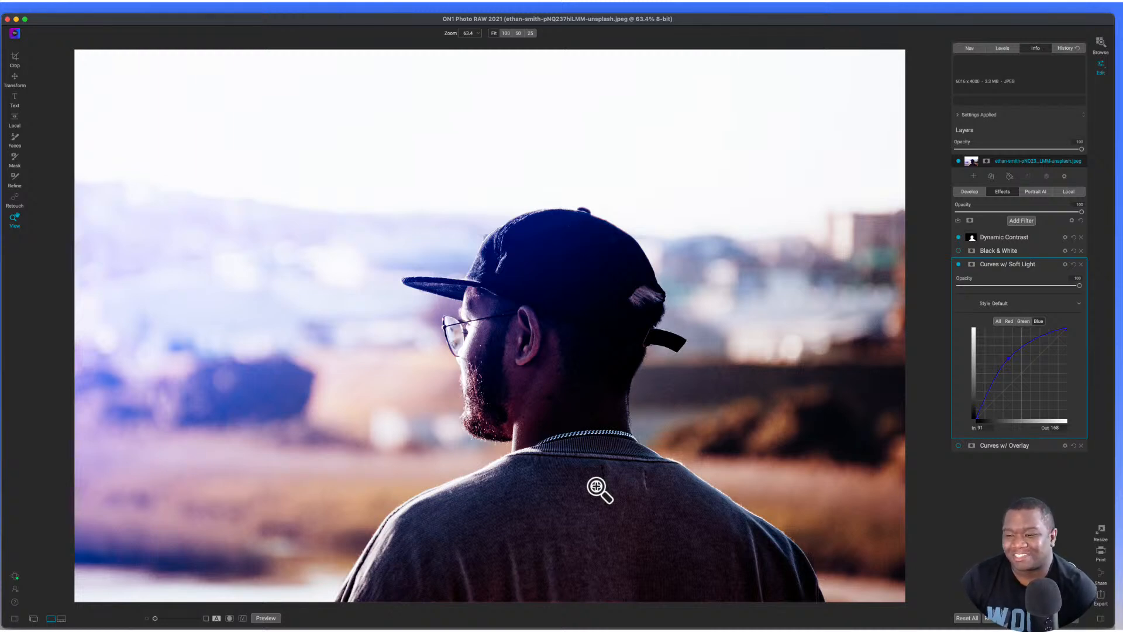
click(958, 251)
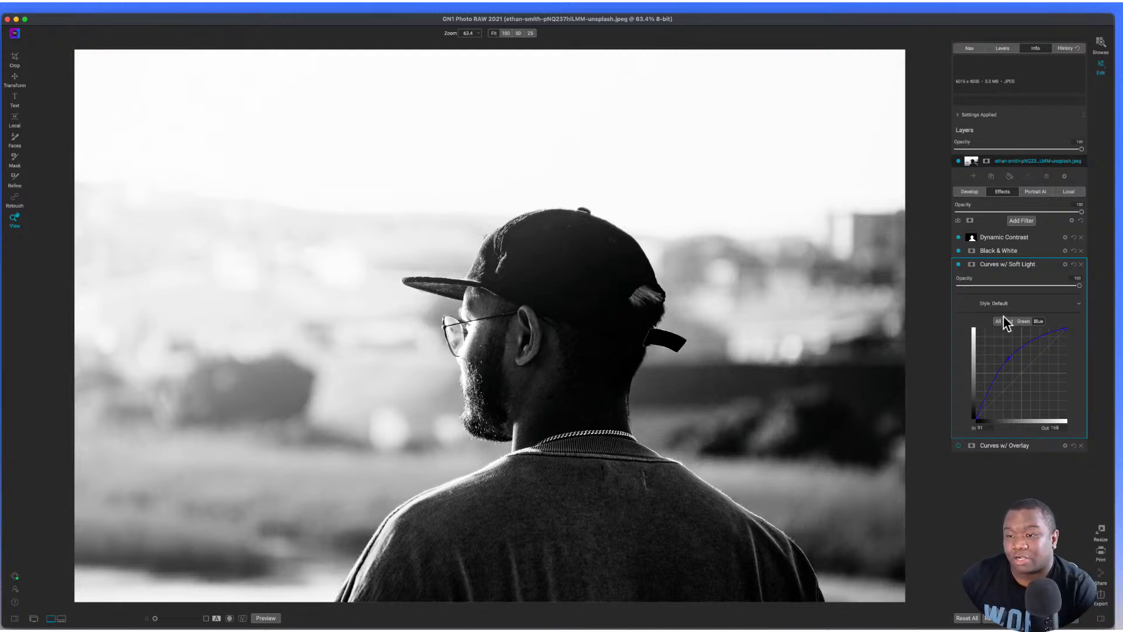
- Review the blend modes available for the whole effects stack, keep Normal and close the blending options
click(1071, 221)
click(1023, 236)
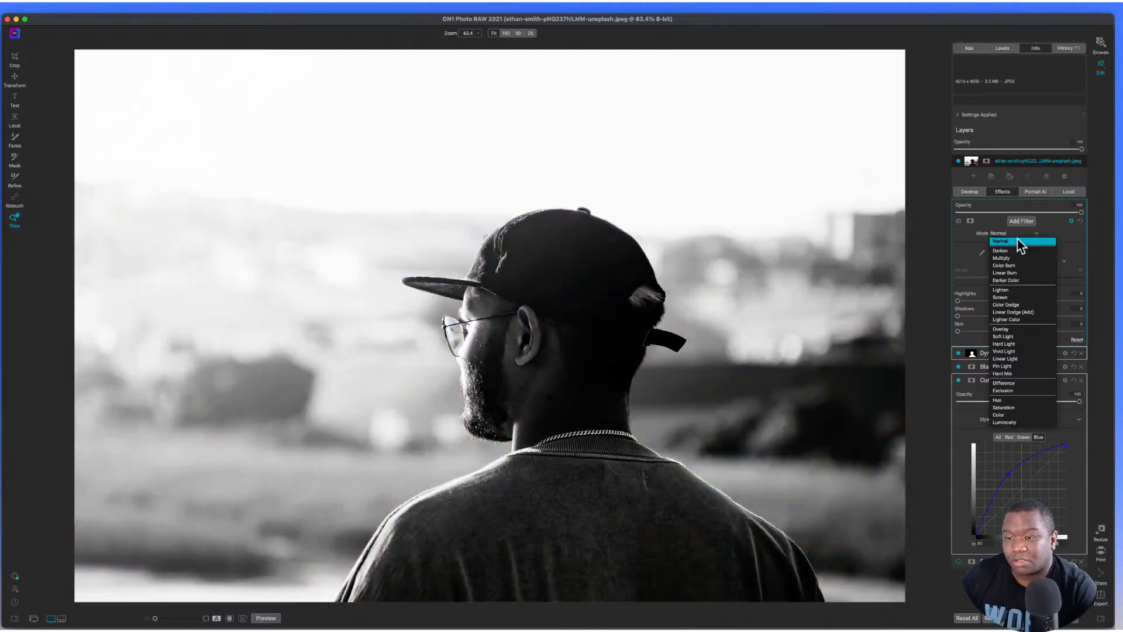
click(1017, 240)
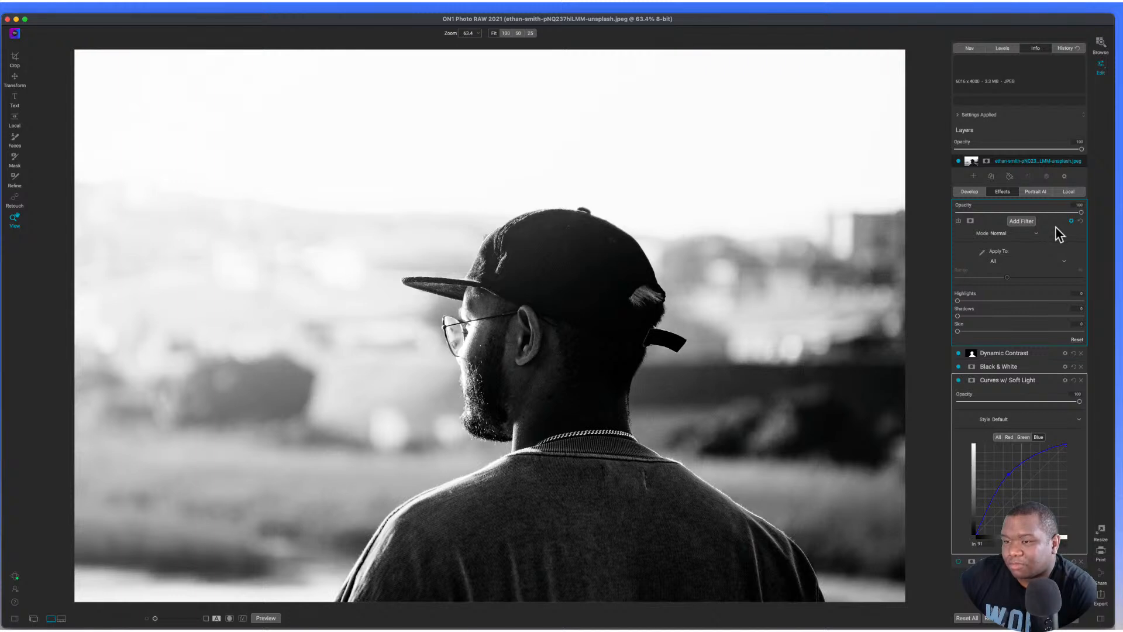
click(1071, 223)
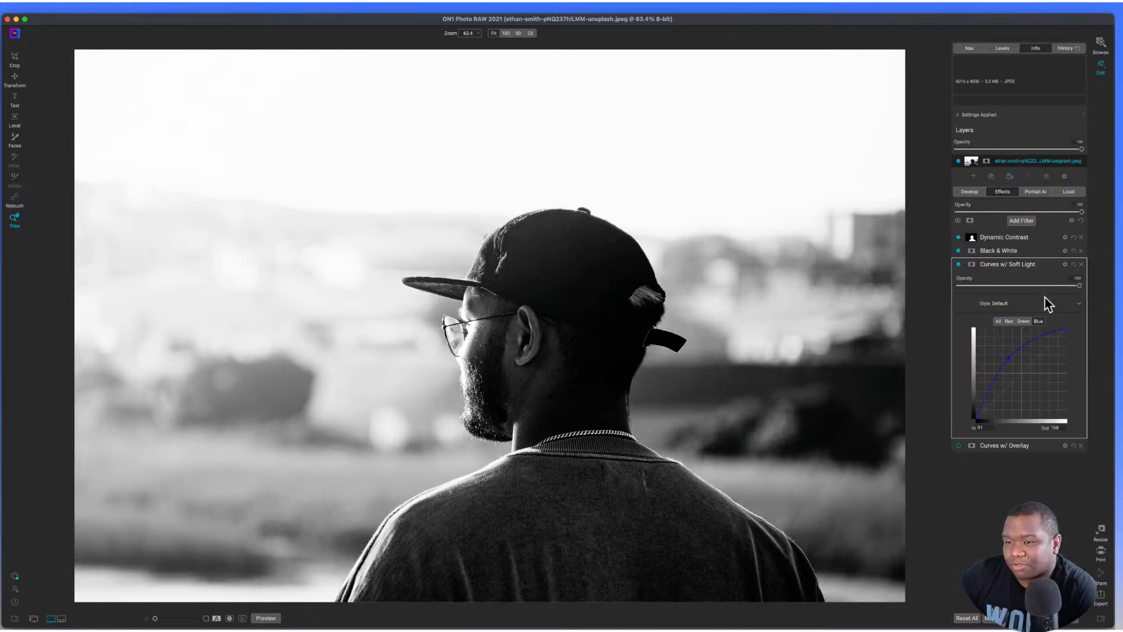
- Collapse the Curves w/ Soft Light filter and compare the portrait with the Curves w/ Overlay filter on and off
click(1038, 266)
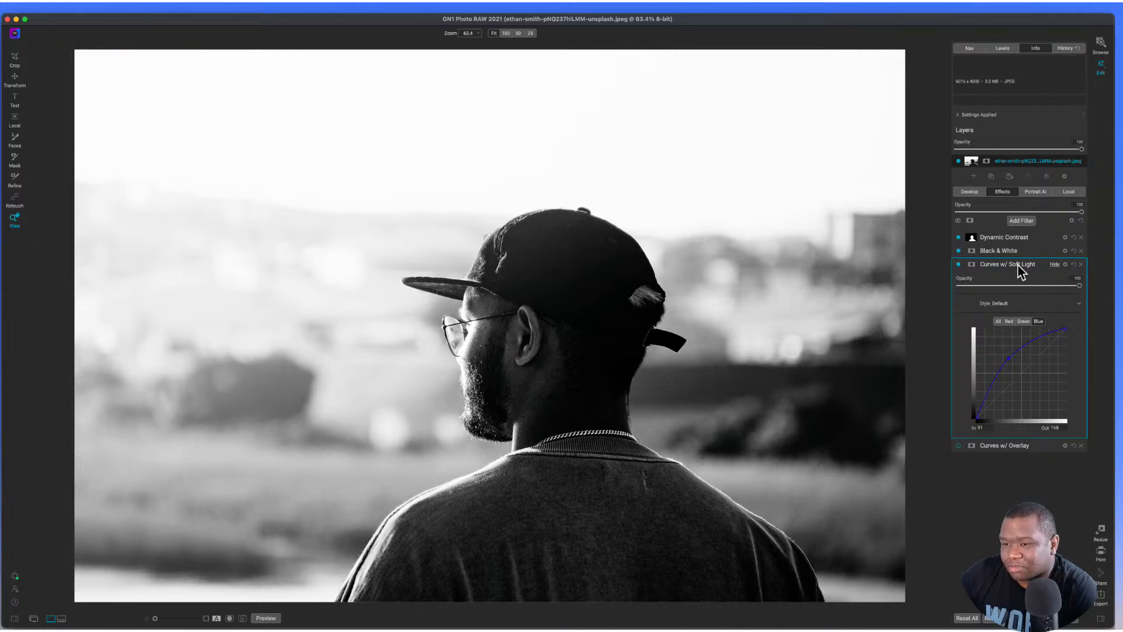
click(1018, 265)
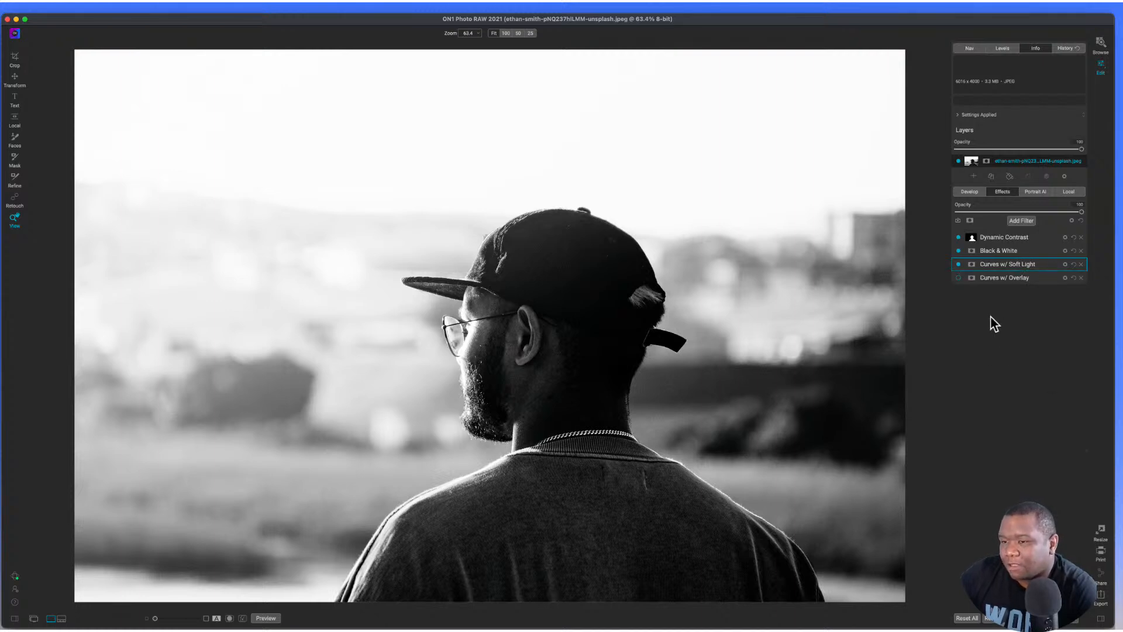
click(957, 277)
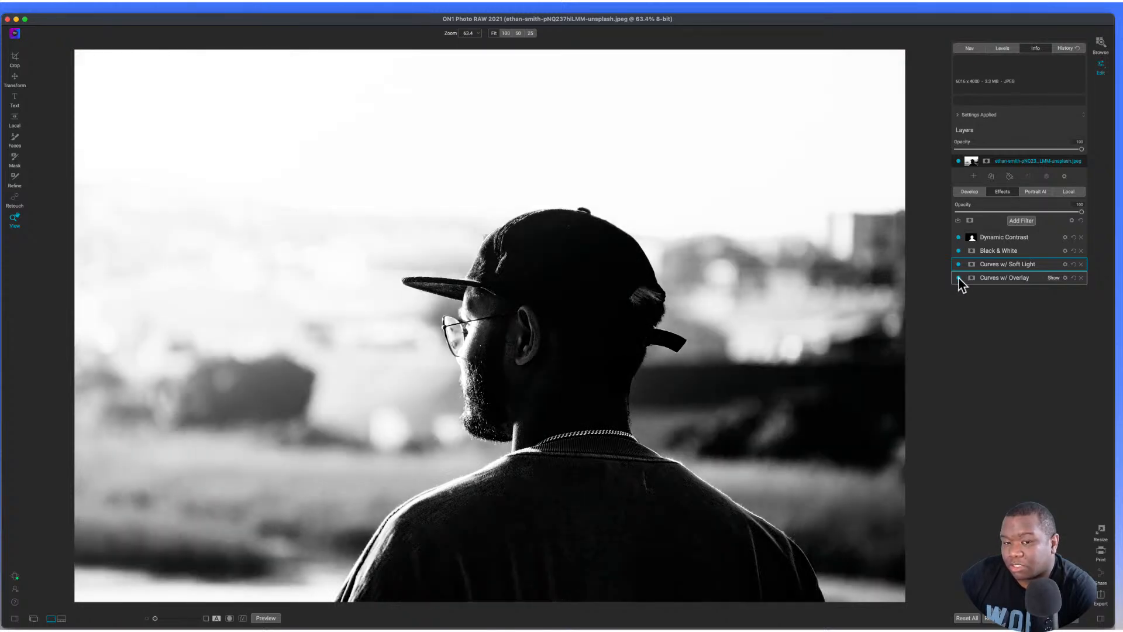
click(958, 277)
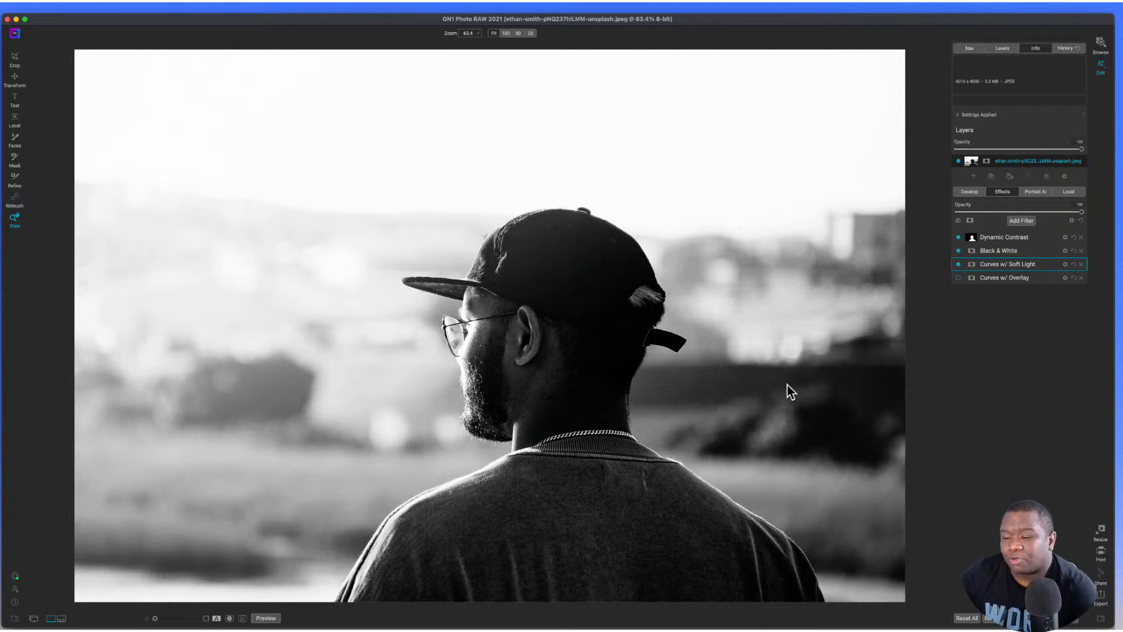
click(1072, 622)
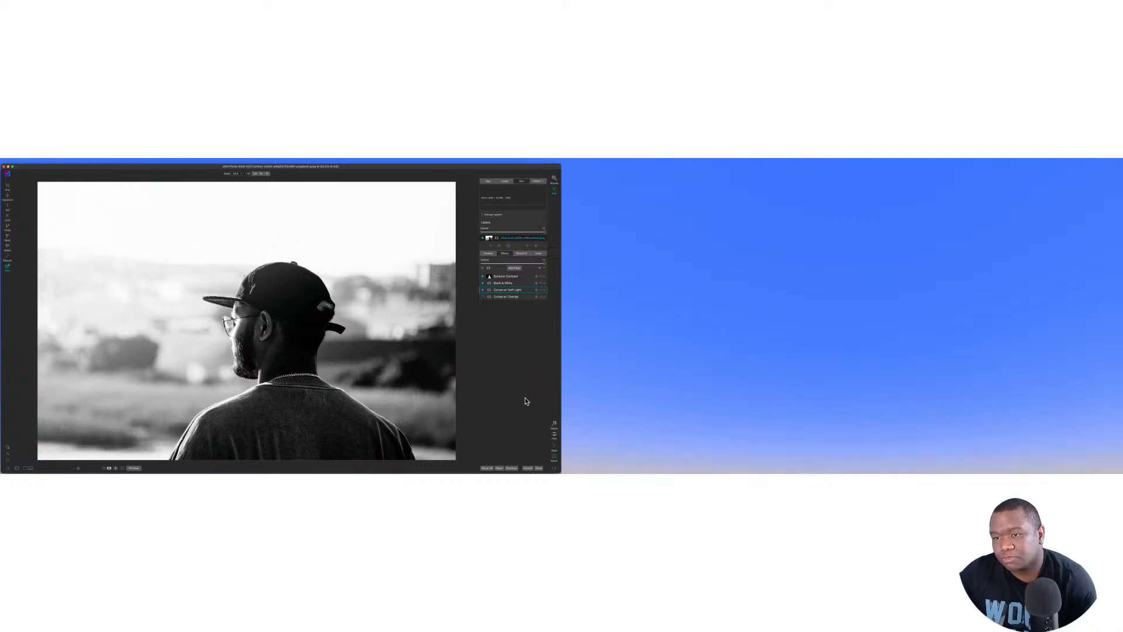